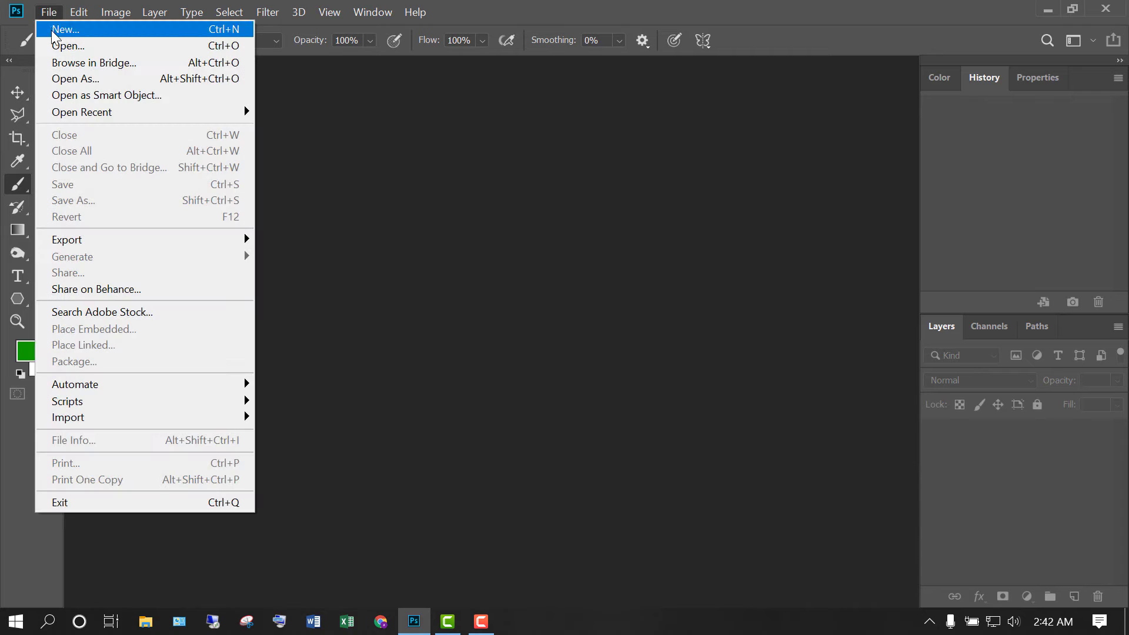
# Step: Open the portrait photo of the smiling man from the Desktop folder
pyautogui.click(115, 44)
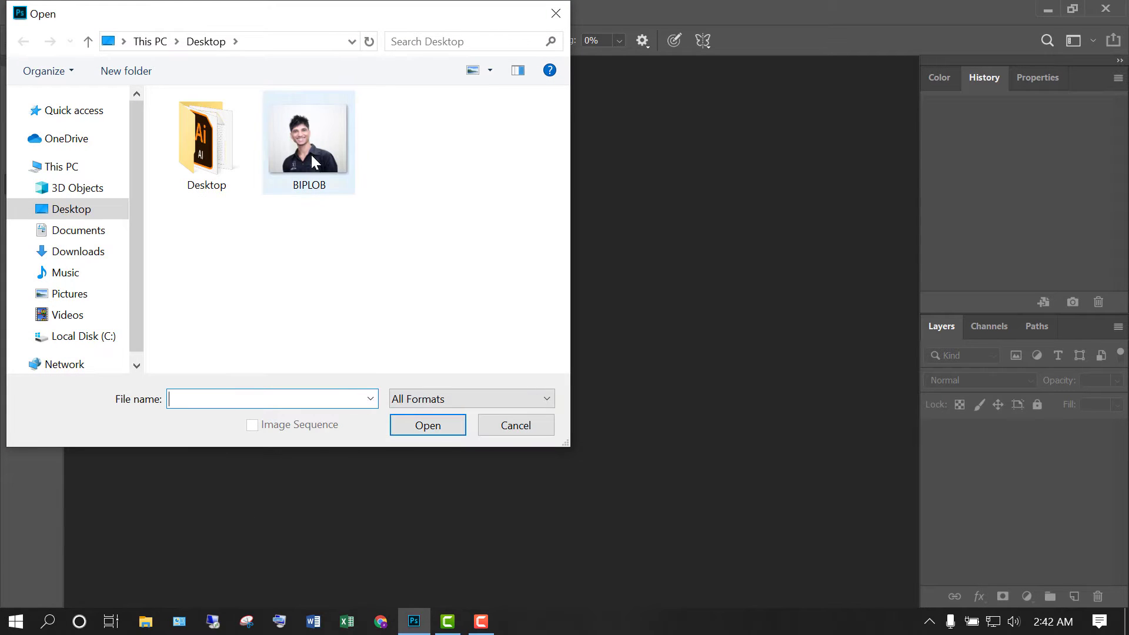
pyautogui.click(312, 157)
pyautogui.click(398, 419)
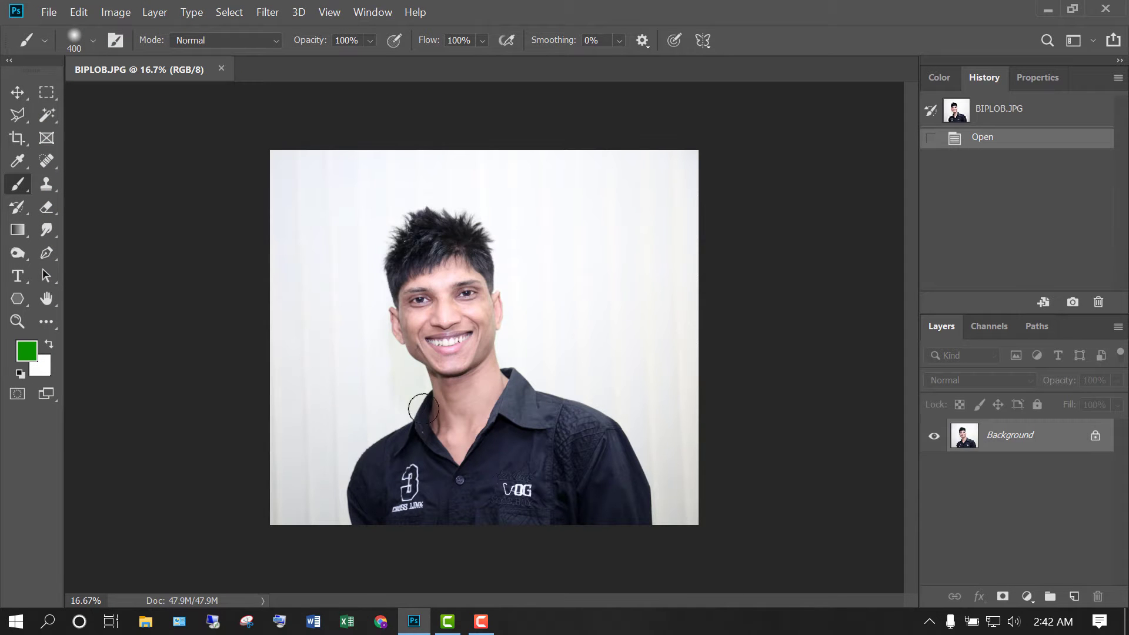
# Step: Resize the image to a height of 1800 pixels with proportions constrained and automatic resampling
pyautogui.click(115, 17)
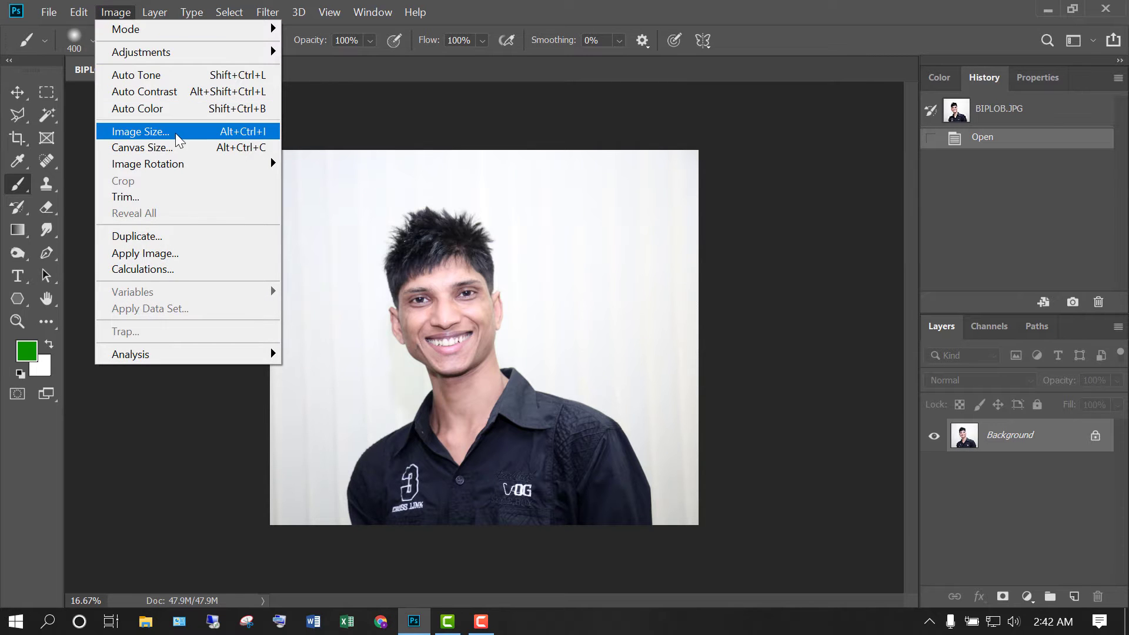
pyautogui.click(190, 135)
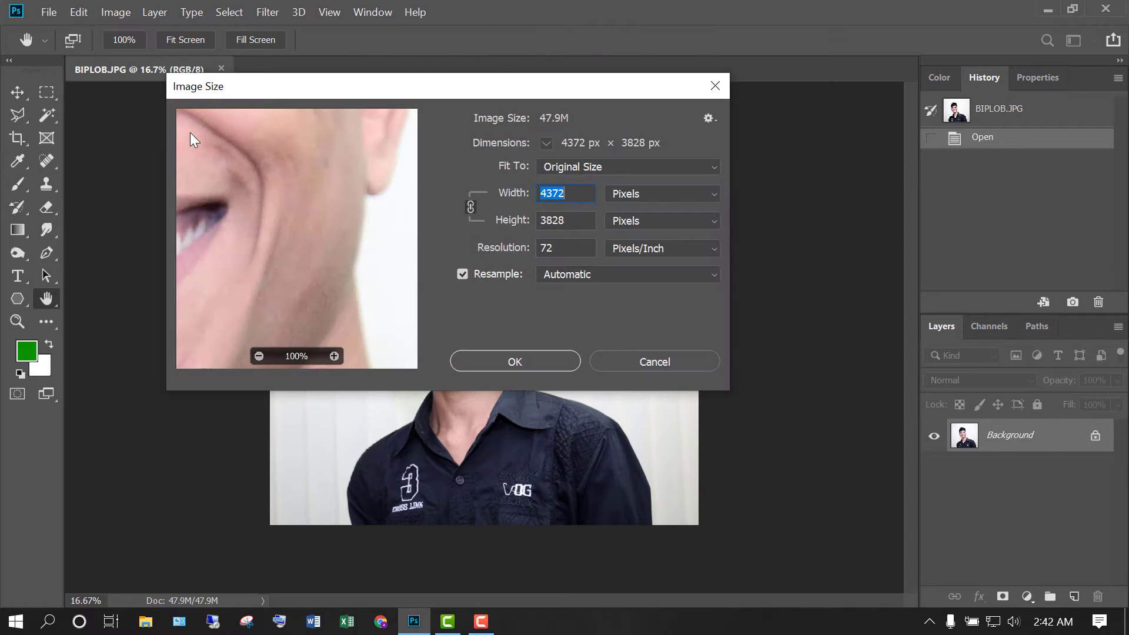
pyautogui.click(541, 219)
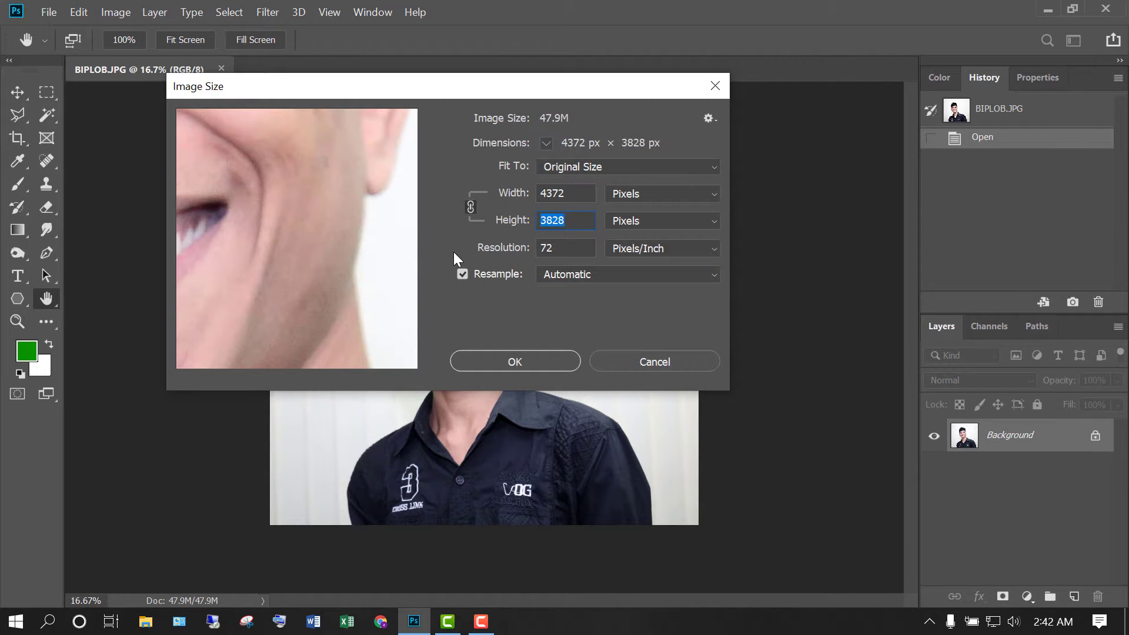
pyautogui.write('1800')
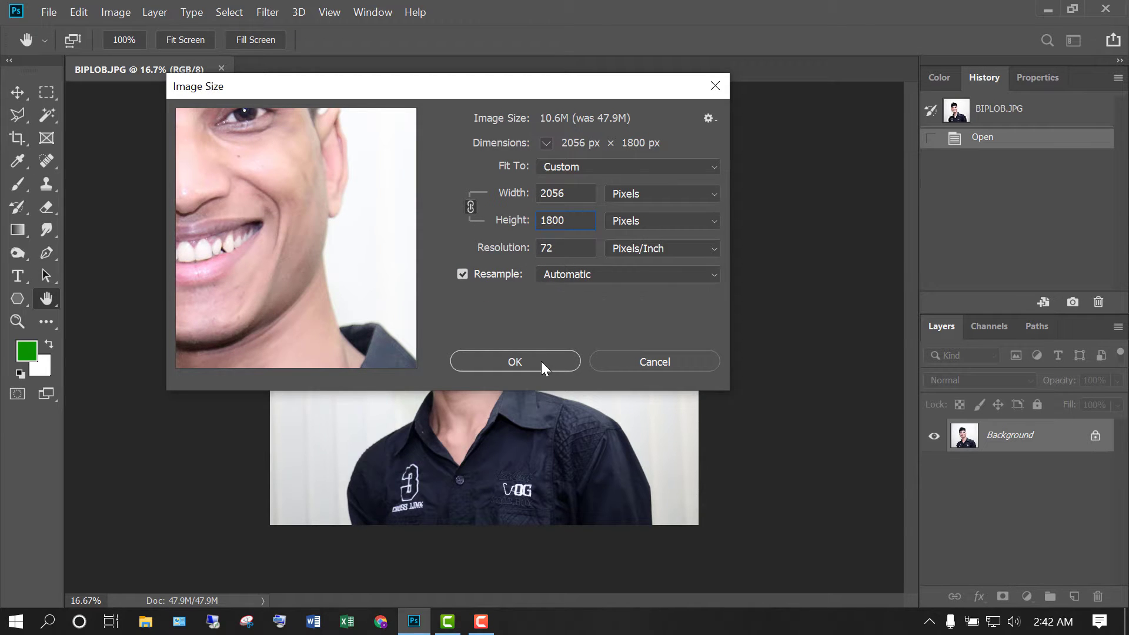
pyautogui.click(515, 361)
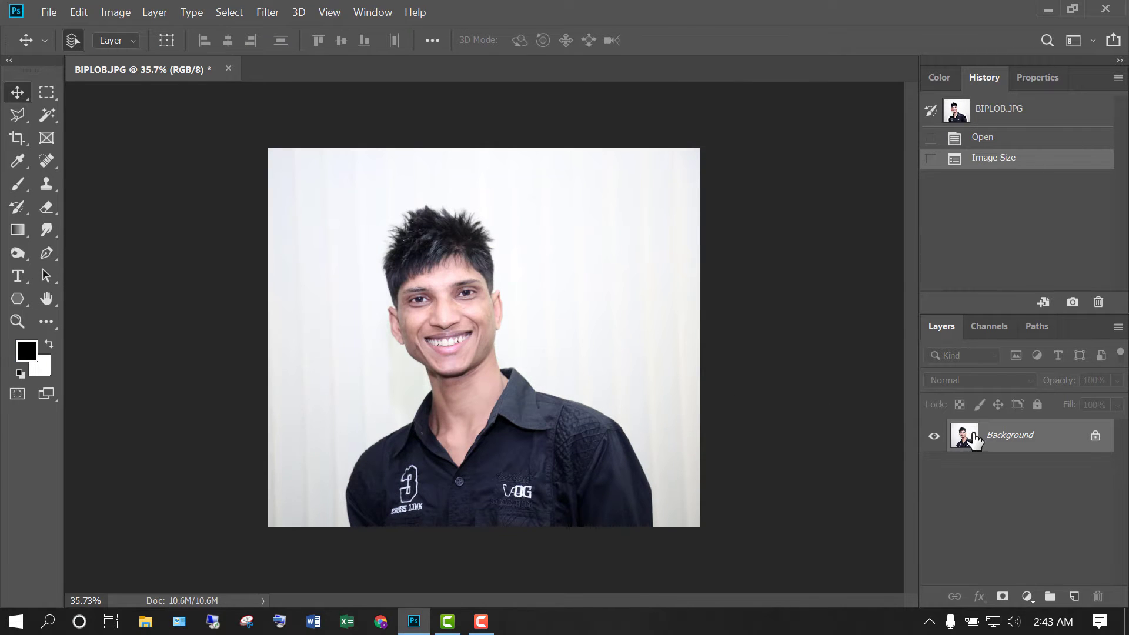
# Step: Duplicate the Background layer in the same document under the suggested name
pyautogui.rightClick(1034, 439)
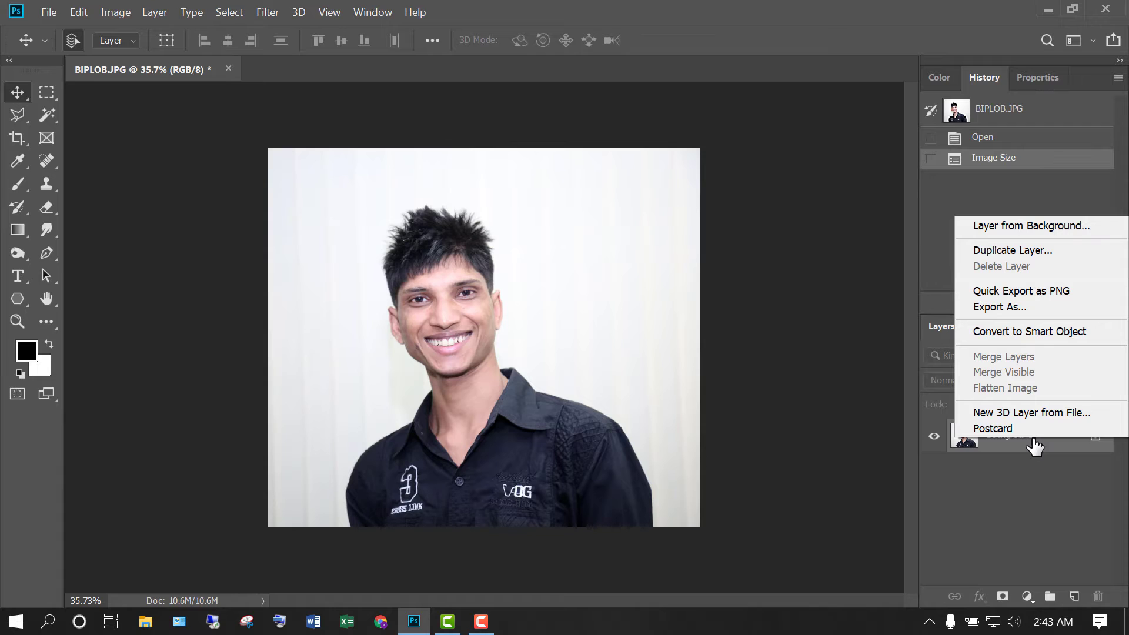
pyautogui.click(1021, 249)
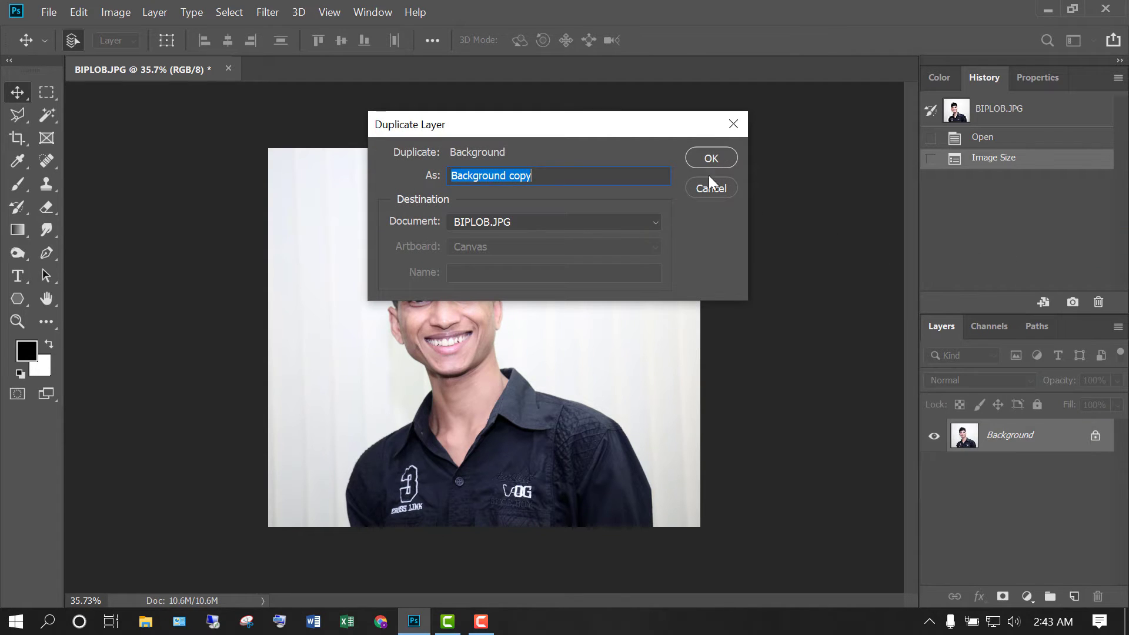
pyautogui.click(694, 158)
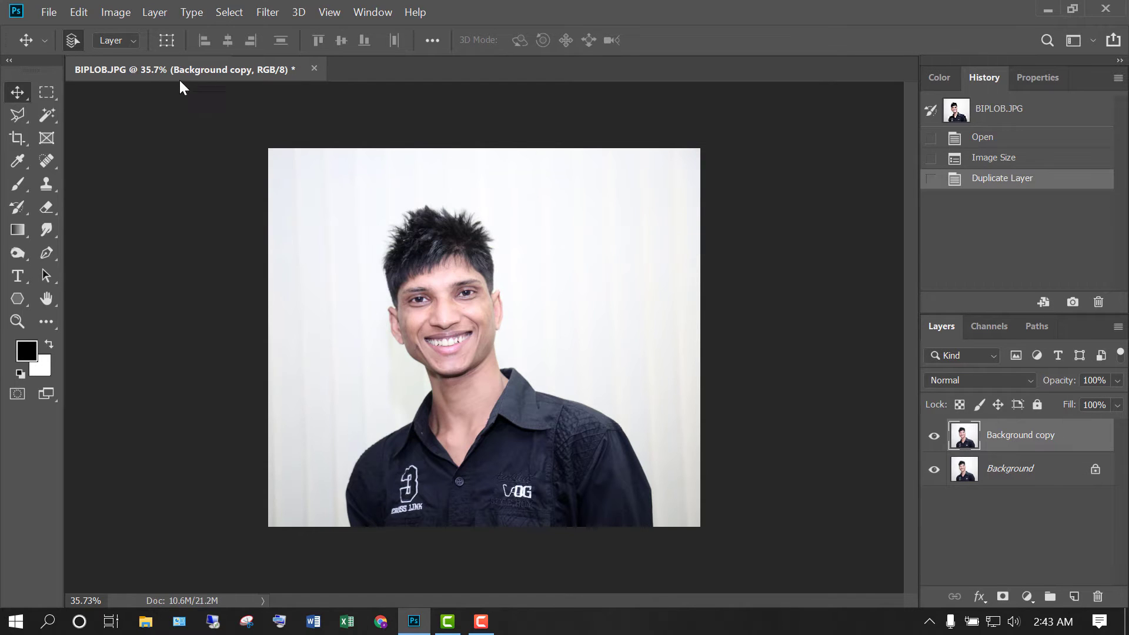
# Step: Start a Shadows/Highlights adjustment on the duplicate layer and set the Shadows amount to 7%
pyautogui.click(123, 10)
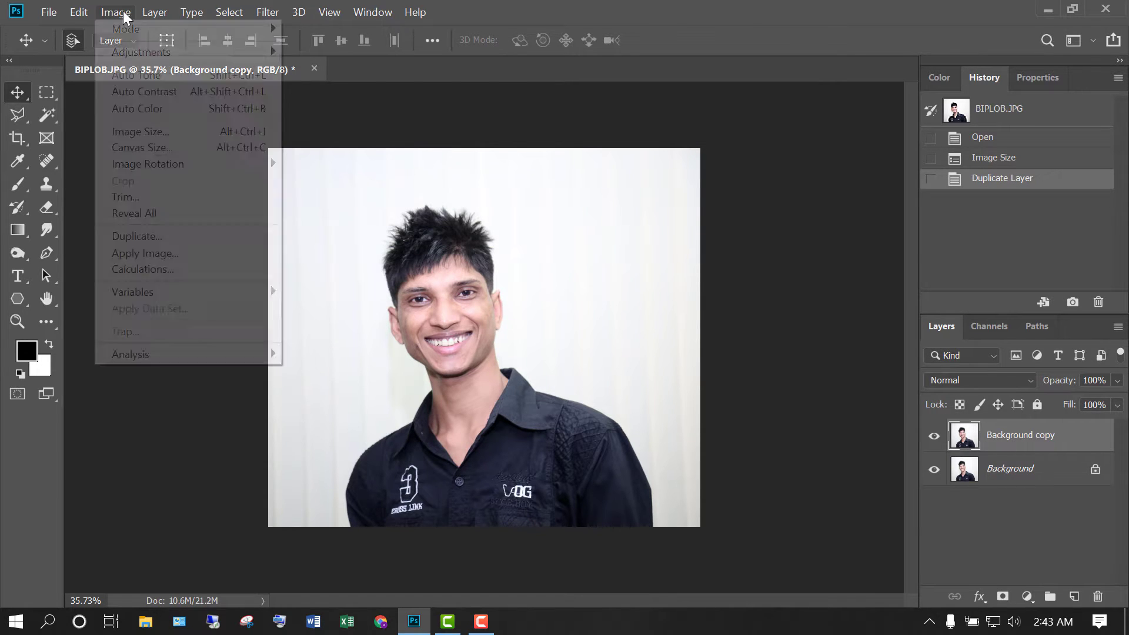
pyautogui.moveTo(135, 50)
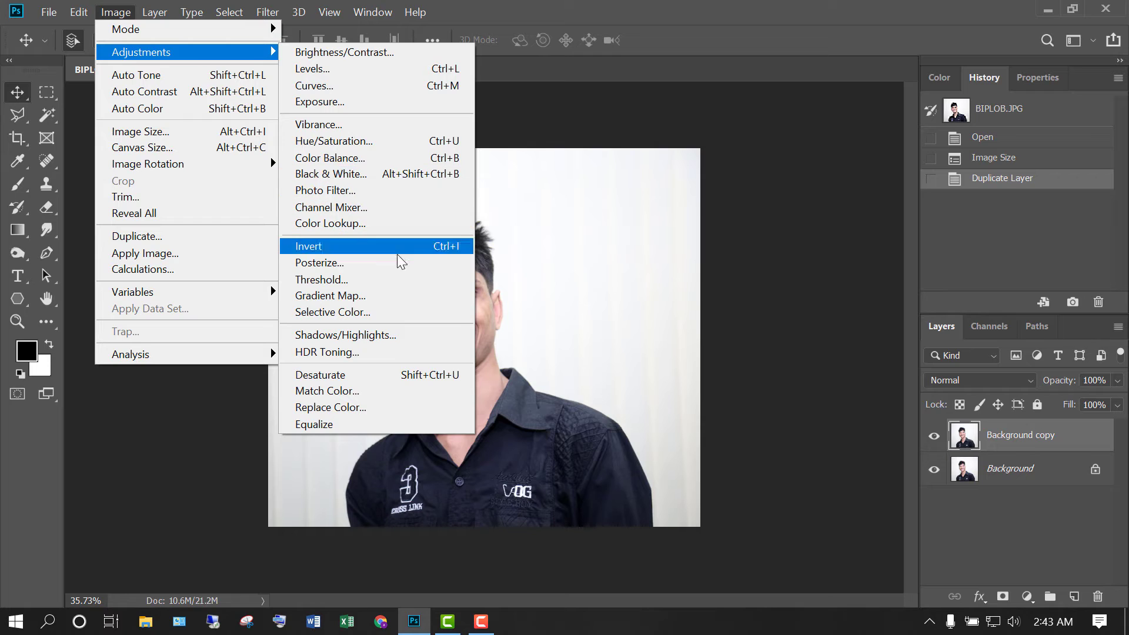
pyautogui.click(420, 332)
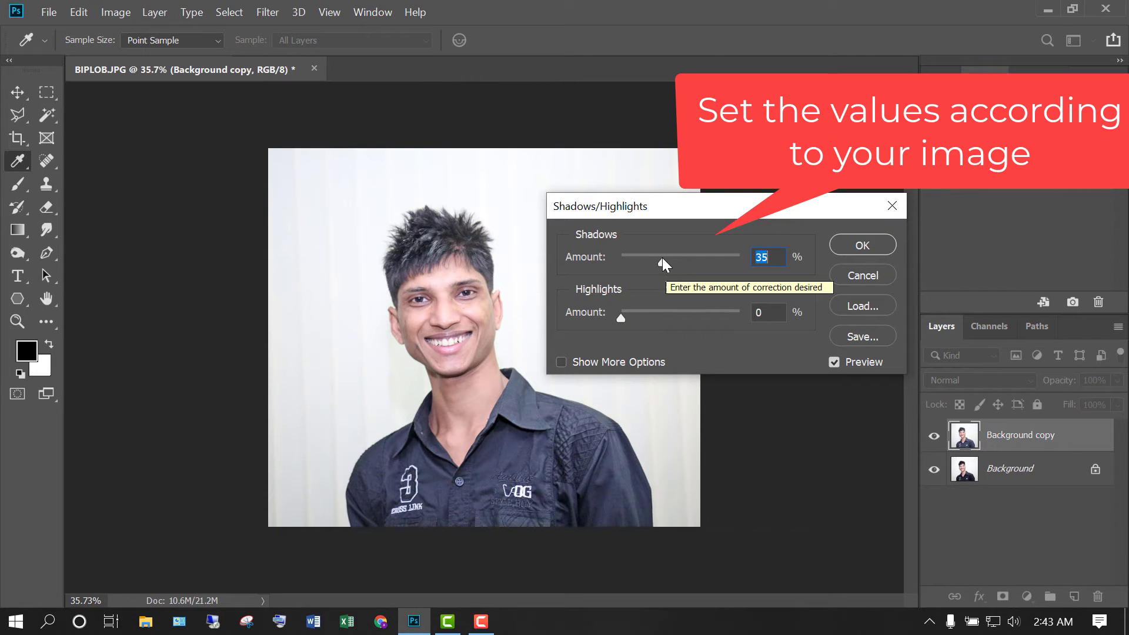
pyautogui.moveTo(663, 257); pyautogui.dragTo(633, 266)
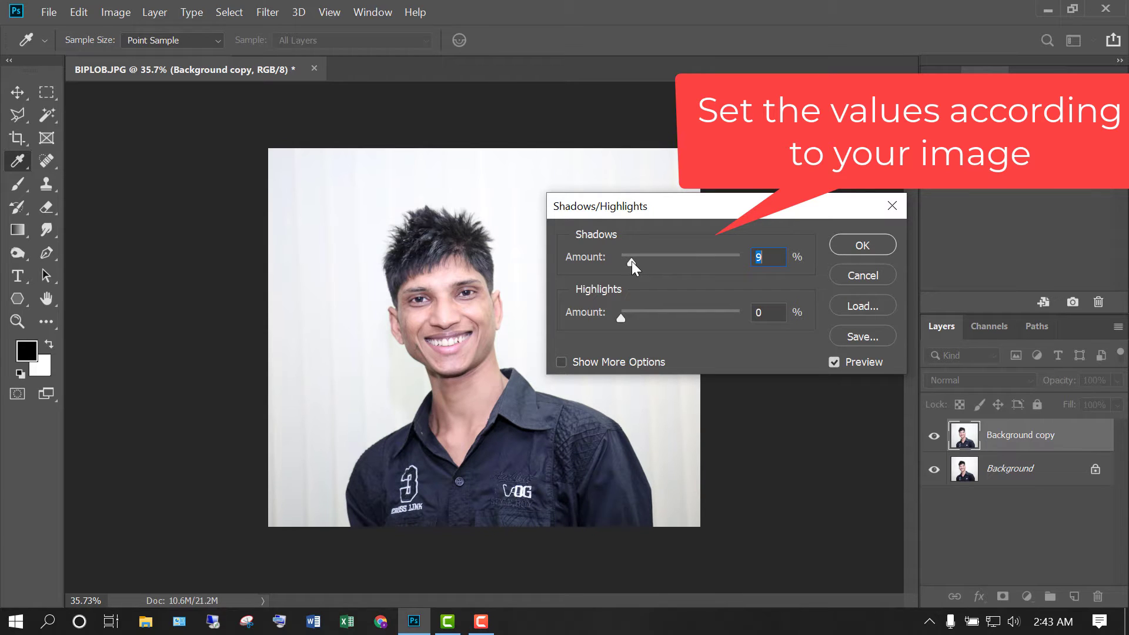
pyautogui.press('Down')
pyautogui.press('Down')
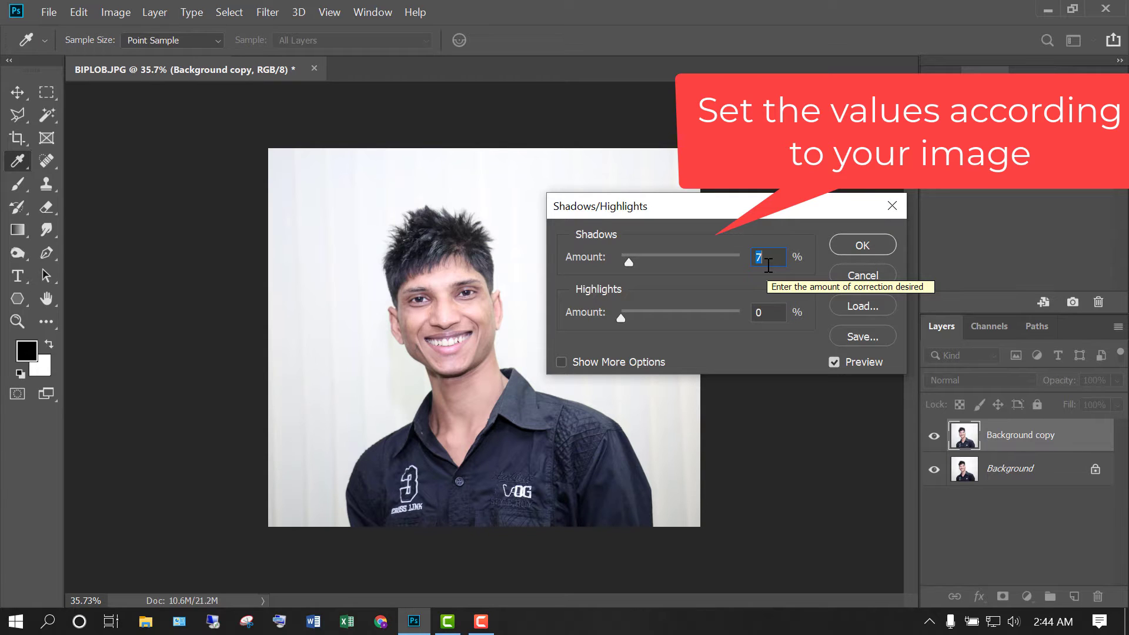
# Step: Raise the Highlights amount to slightly above 51% and apply the Shadows/Highlights adjustment
pyautogui.click(762, 311)
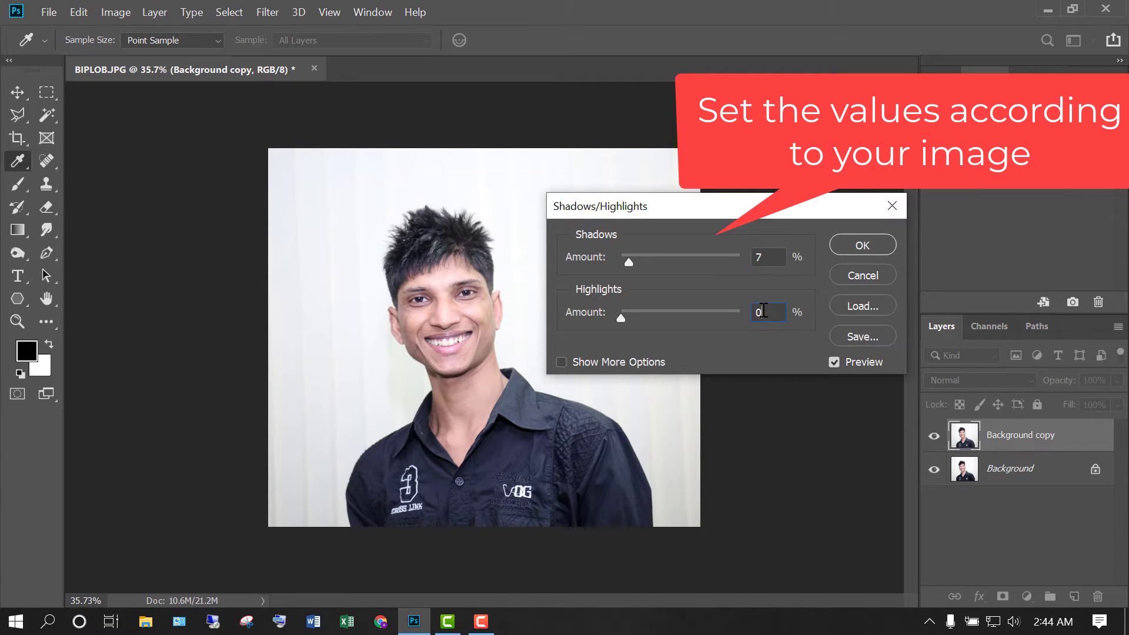
pyautogui.moveTo(621, 319); pyautogui.dragTo(682, 320)
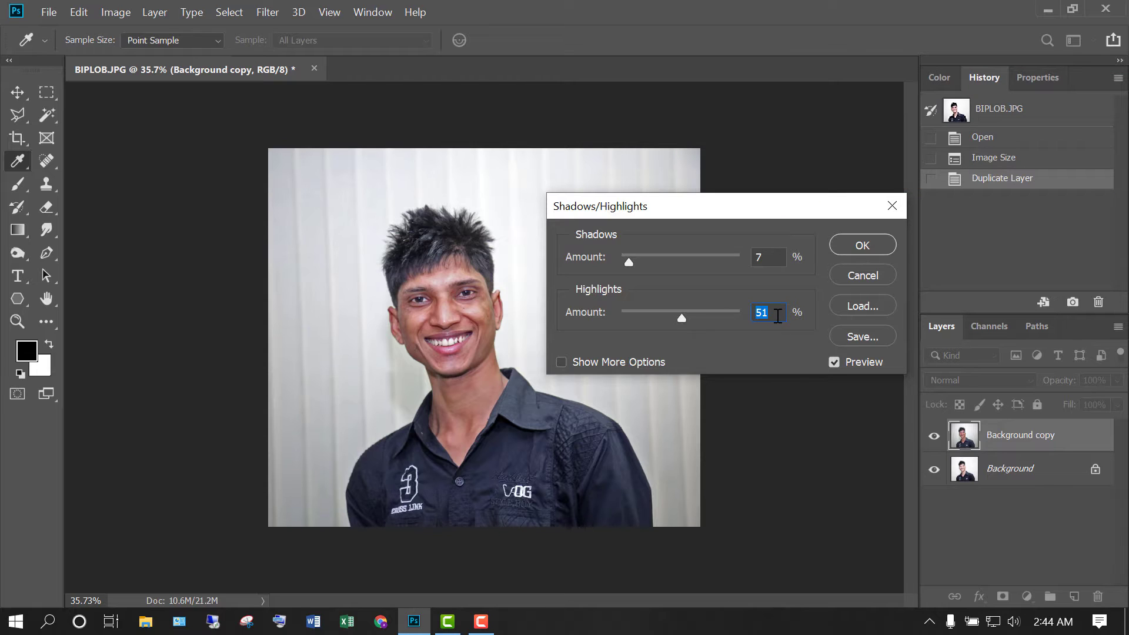
pyautogui.press('Up')
pyautogui.press('Up')
pyautogui.click(852, 247)
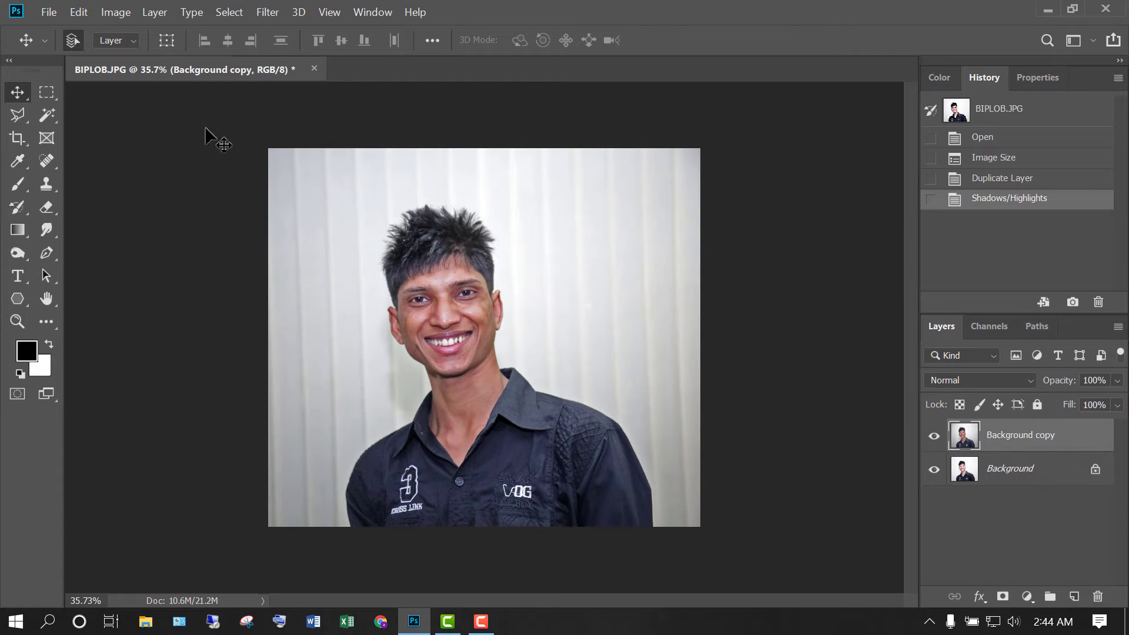
# Step: Start a Levels adjustment on the duplicate layer and set the RGB shadow input level to 7
pyautogui.click(115, 15)
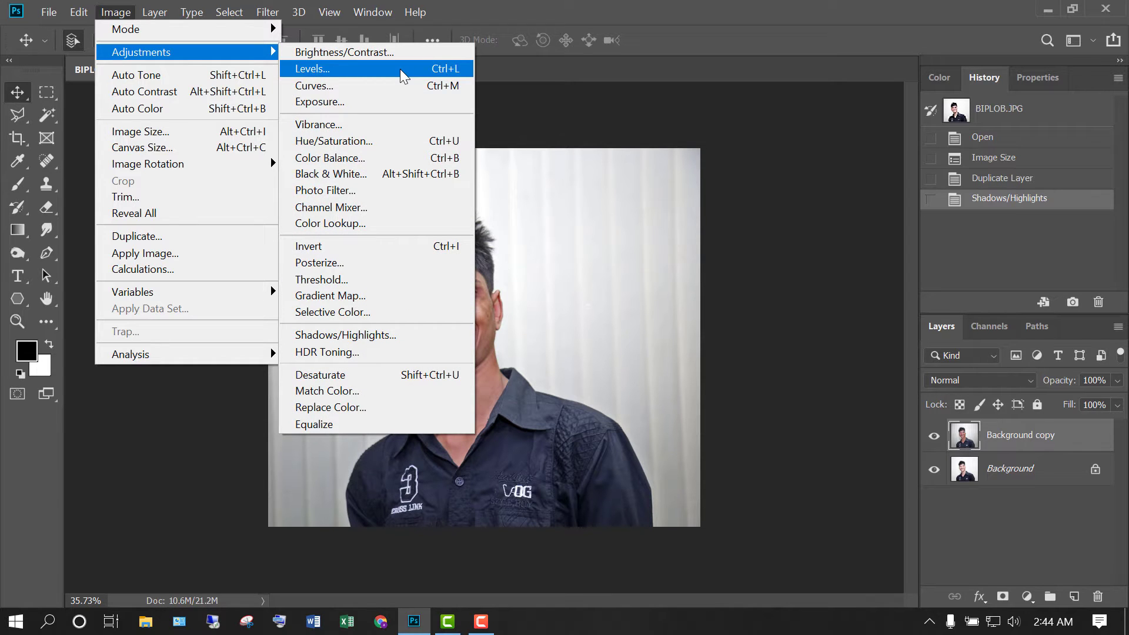
pyautogui.click(400, 69)
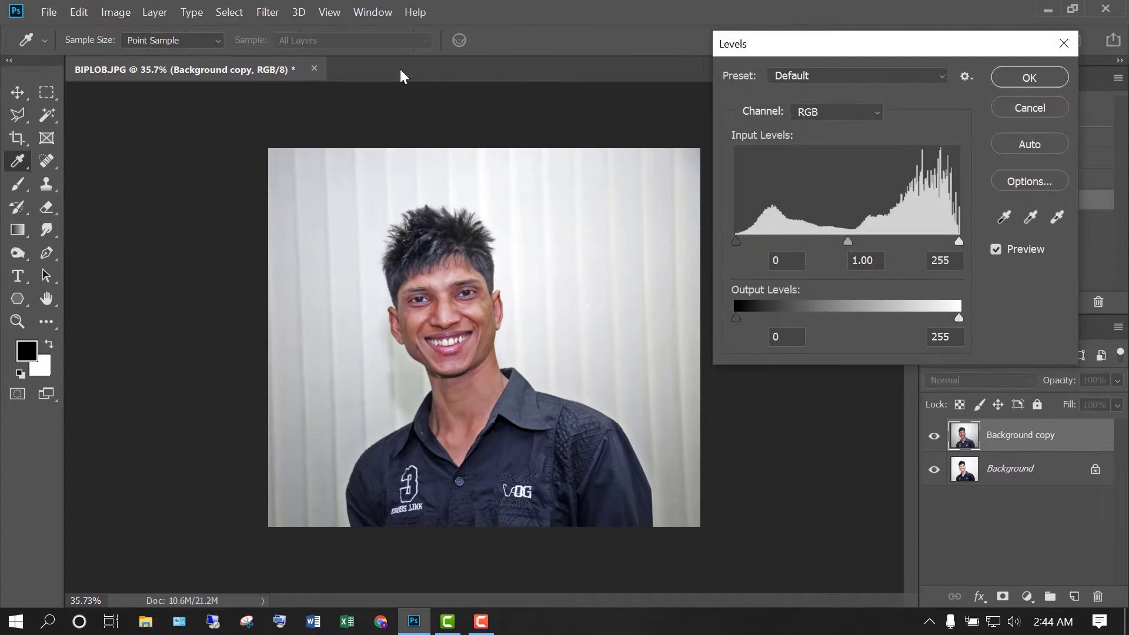
pyautogui.click(785, 261)
pyautogui.write('2')
pyautogui.press('Up')
pyautogui.press('Up')
pyautogui.press('Up')
pyautogui.press('Up')
pyautogui.press('Up')
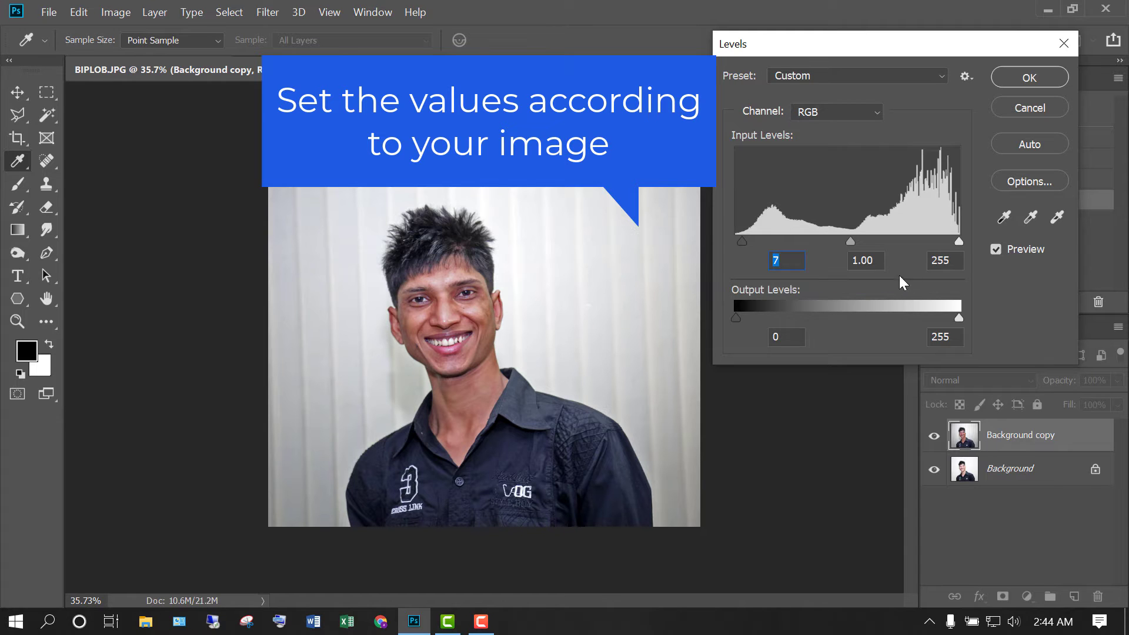
# Step: Set the midtone input level to 0.82 and apply the Levels adjustment
pyautogui.click(881, 261)
pyautogui.press('Down')
pyautogui.press('Down')
pyautogui.press('Down')
pyautogui.press('Down')
pyautogui.press('Down')
pyautogui.press('Down')
pyautogui.press('Down')
pyautogui.press('Down')
pyautogui.press('Down')
pyautogui.press('Down')
pyautogui.press('Down')
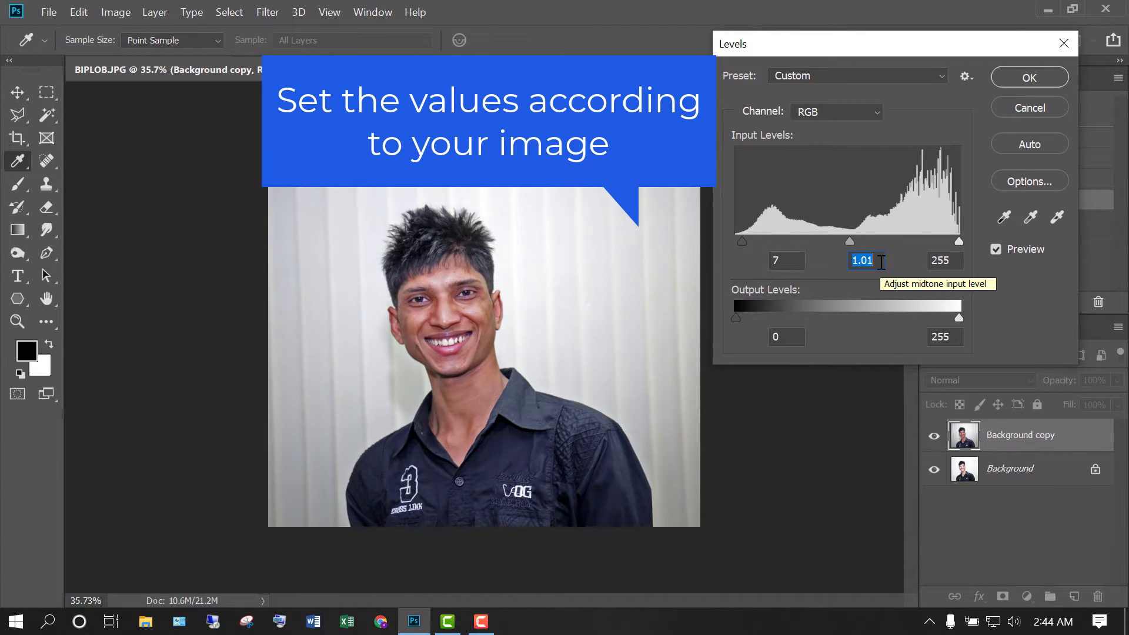
pyautogui.press('Down')
pyautogui.press('Down')
pyautogui.press('Down')
pyautogui.press('Down')
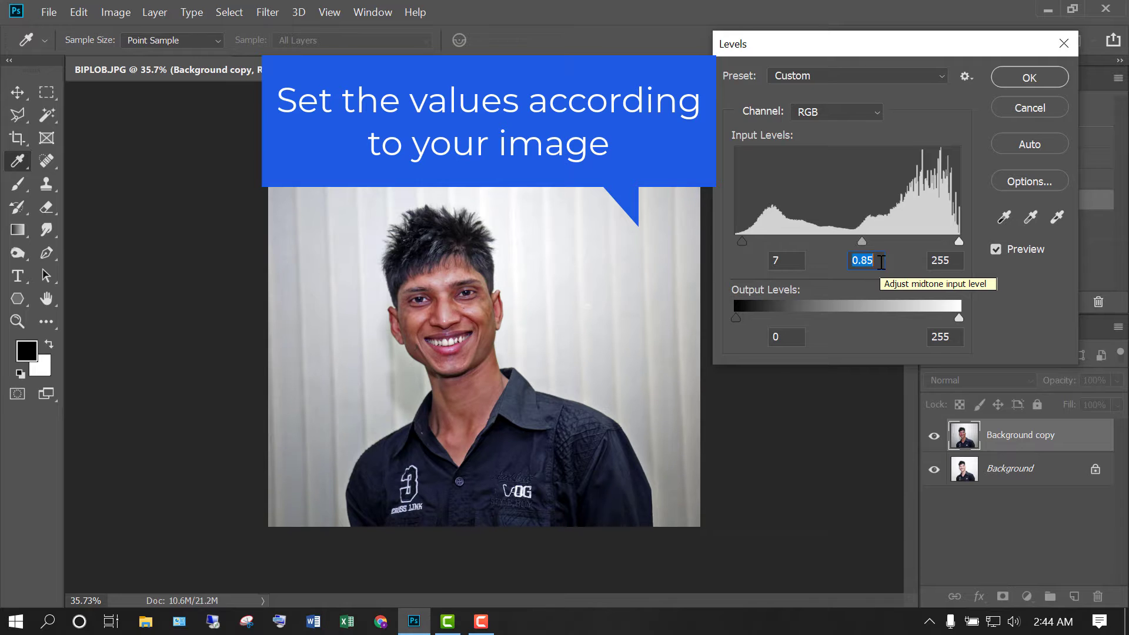
pyautogui.press('Down')
pyautogui.press('Down')
pyautogui.press('Down')
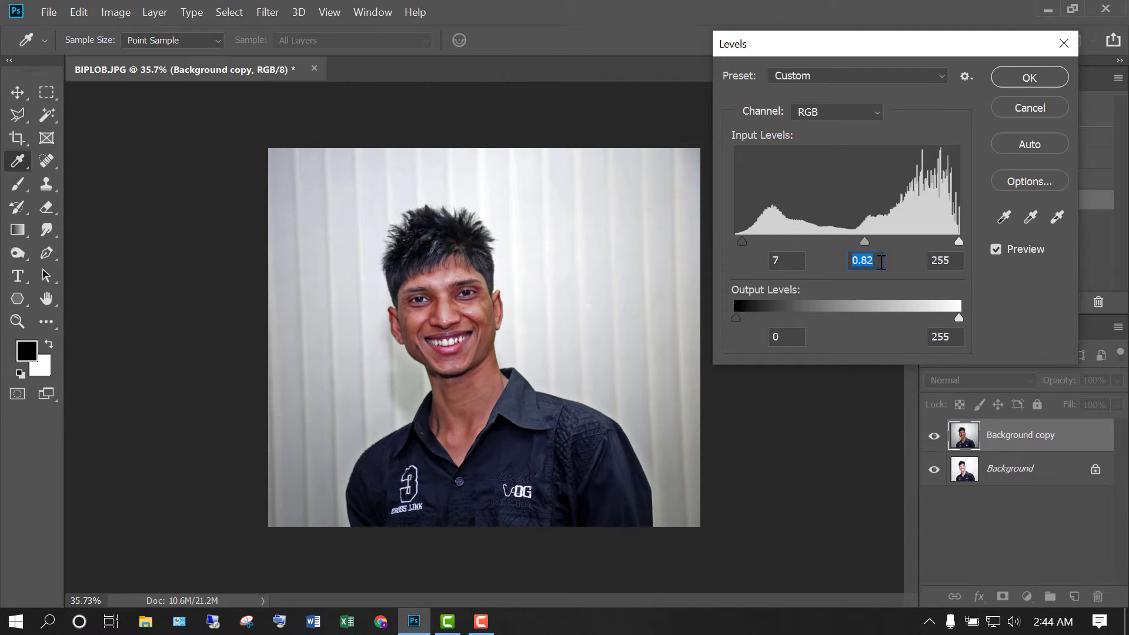
pyautogui.click(1024, 80)
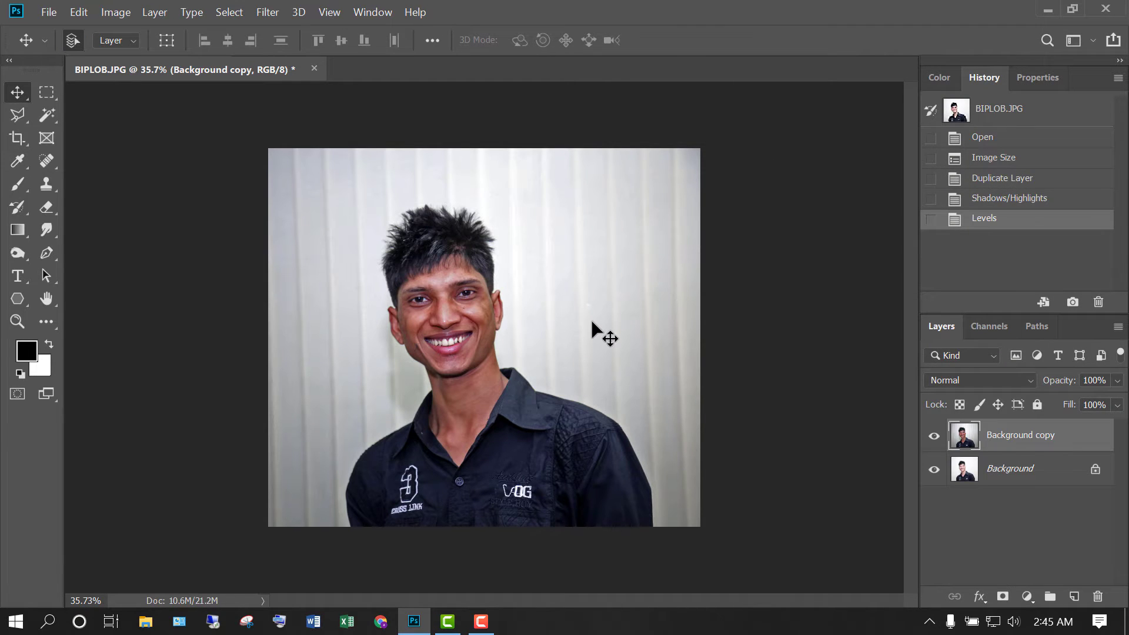
# Step: Duplicate the adjusted Background copy layer in the same document
pyautogui.rightClick(998, 441)
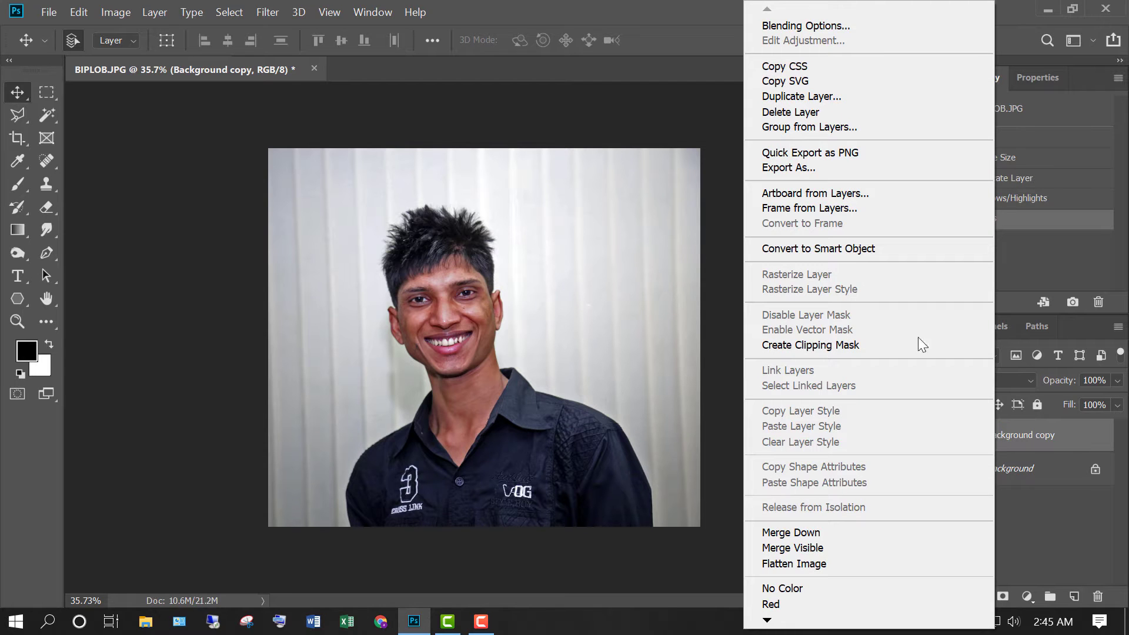
pyautogui.click(841, 96)
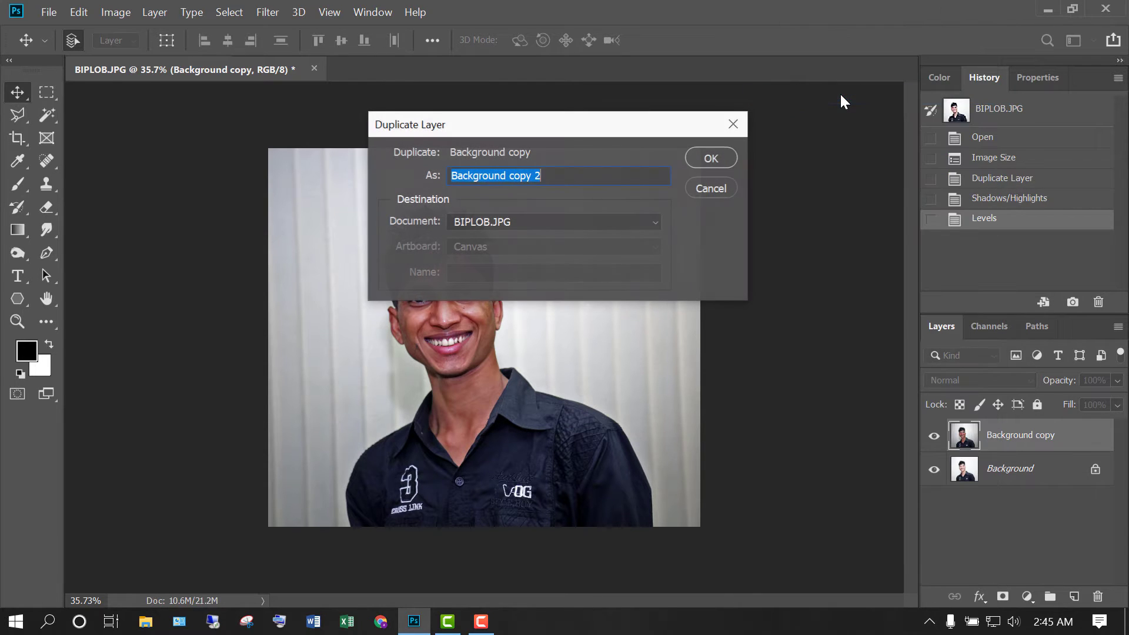
pyautogui.click(722, 158)
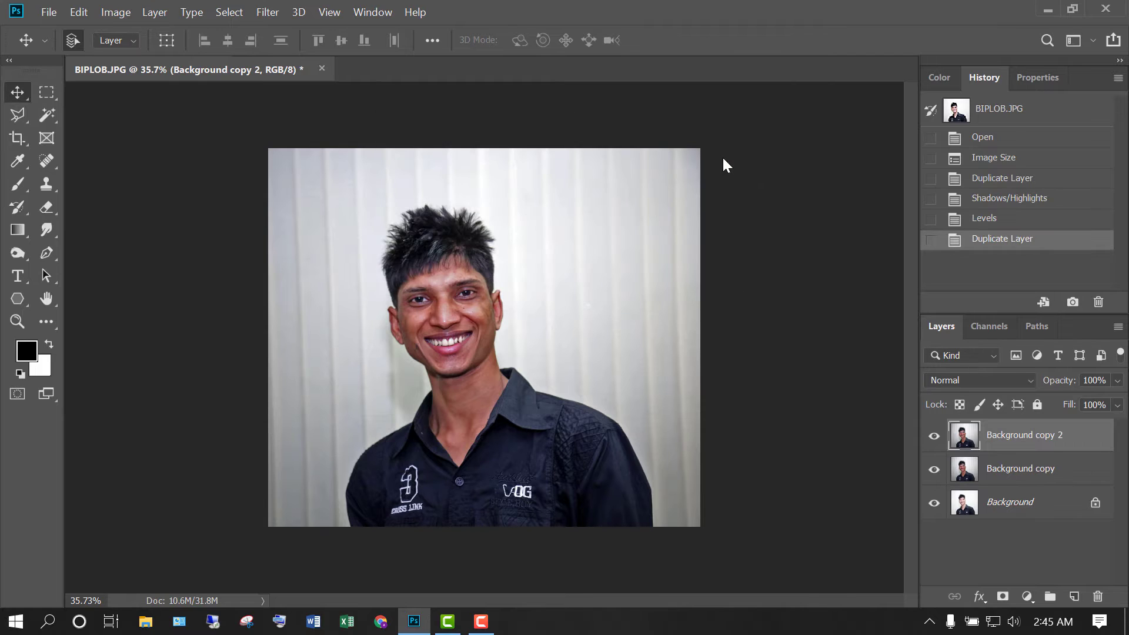
# Step: Apply a High Pass filter with a radius of about 4 pixels to the topmost duplicate layer
pyautogui.click(272, 18)
pyautogui.moveTo(424, 347)
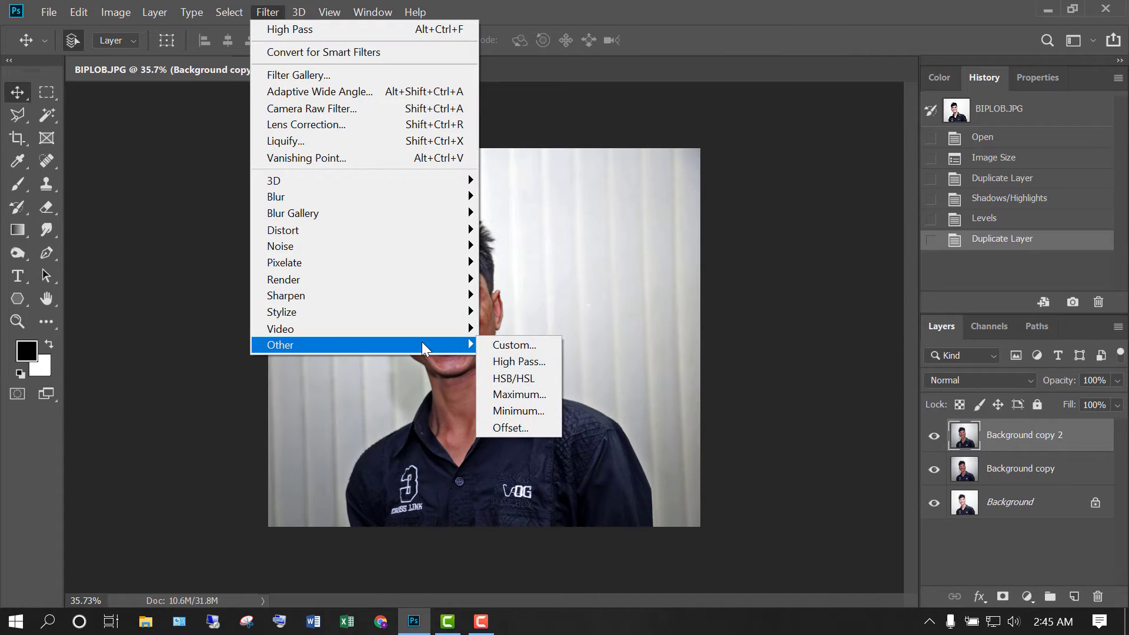
pyautogui.click(534, 362)
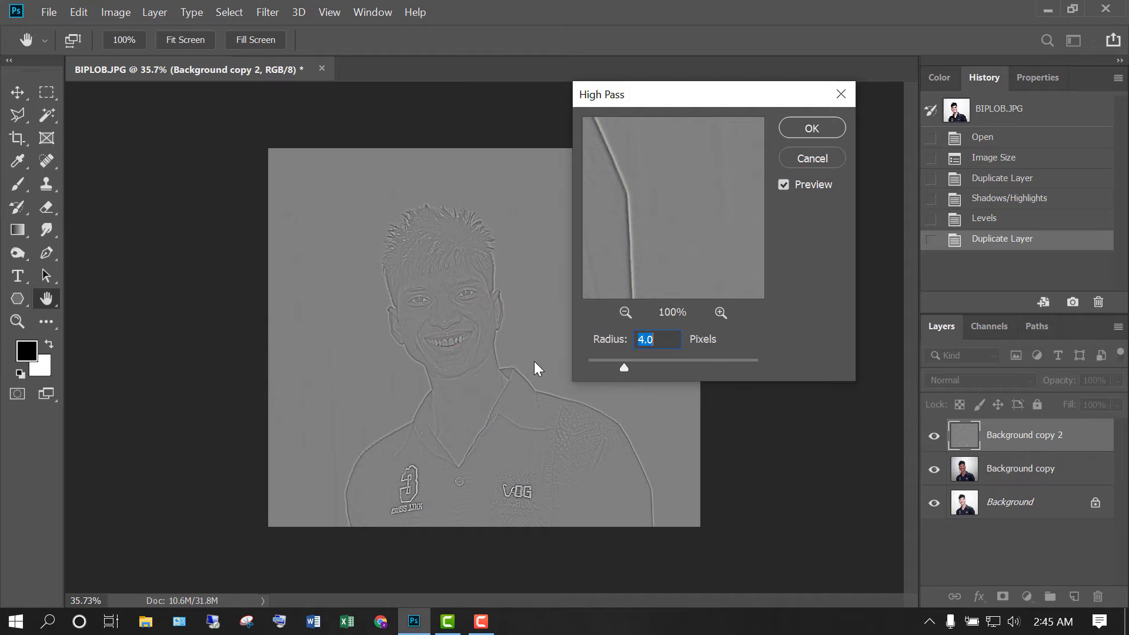
pyautogui.click(663, 341)
pyautogui.moveTo(625, 365)
pyautogui.mouseDown()
pyautogui.moveTo(644, 364)
pyautogui.moveTo(629, 368)
pyautogui.mouseUp()
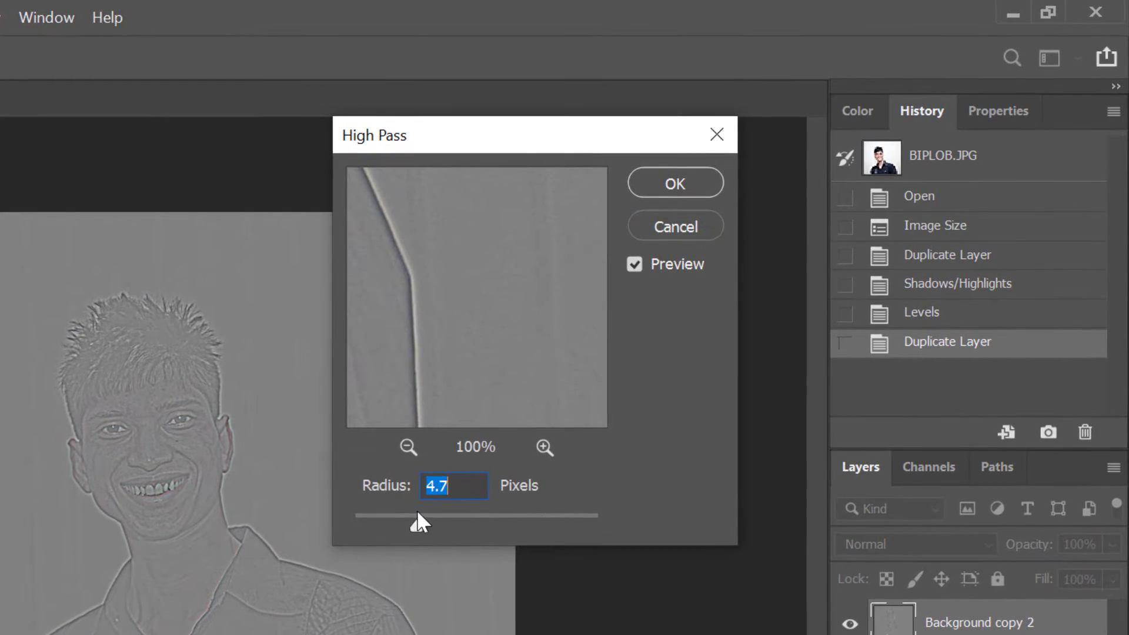
pyautogui.moveTo(412, 521); pyautogui.dragTo(354, 521)
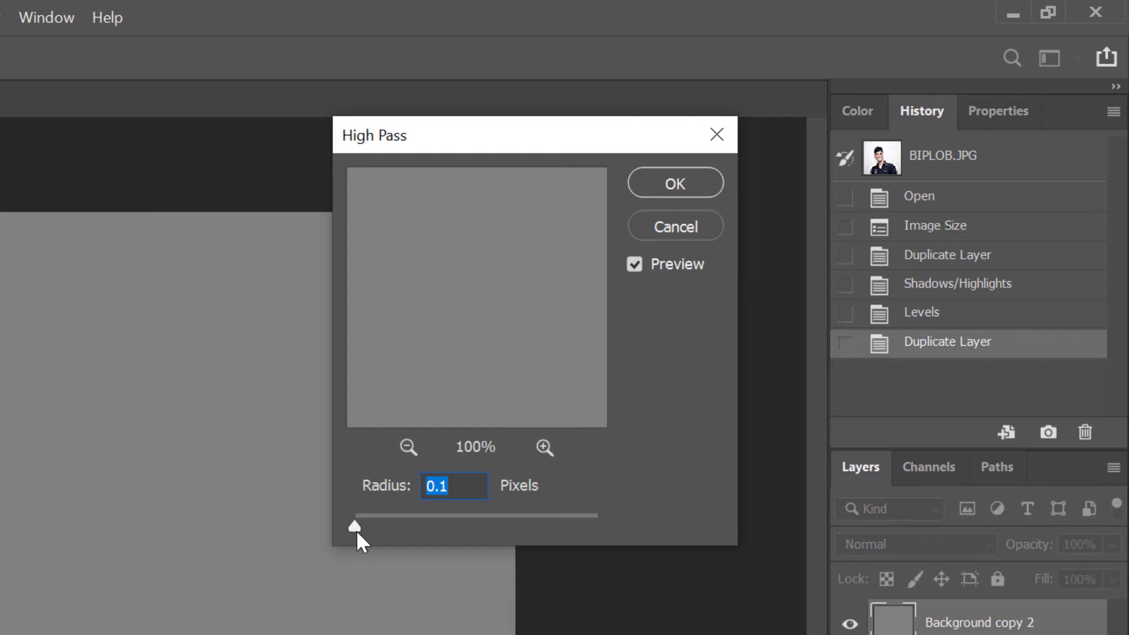
pyautogui.scroll(9, 462, 479)
pyautogui.scroll(20, 462, 479)
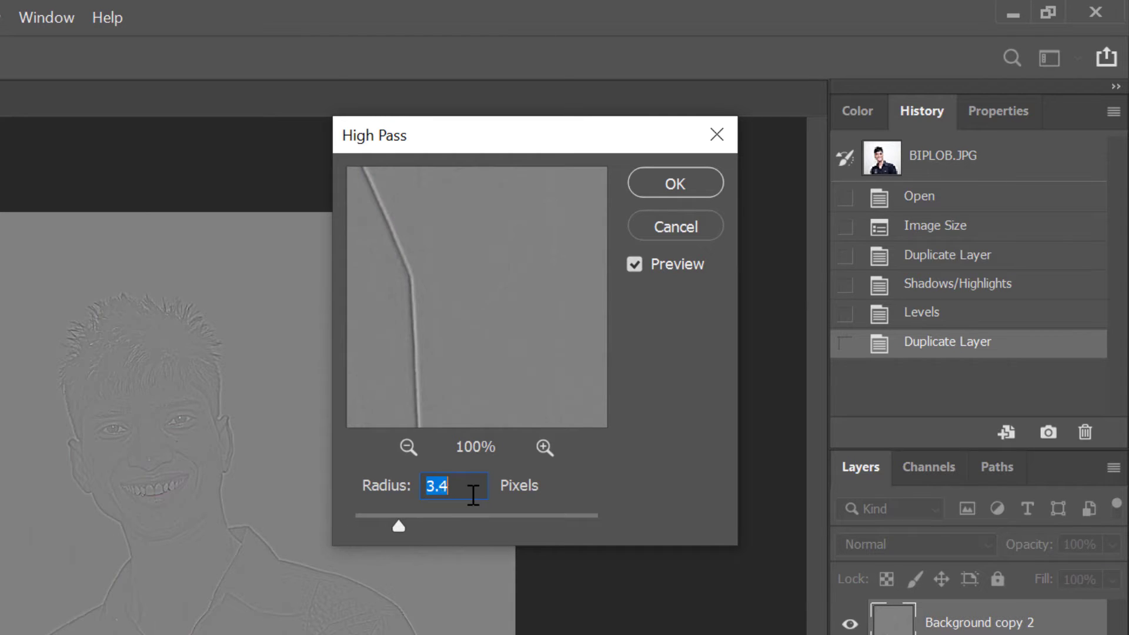
pyautogui.scroll(10, 473, 494)
pyautogui.scroll(-2, 474, 494)
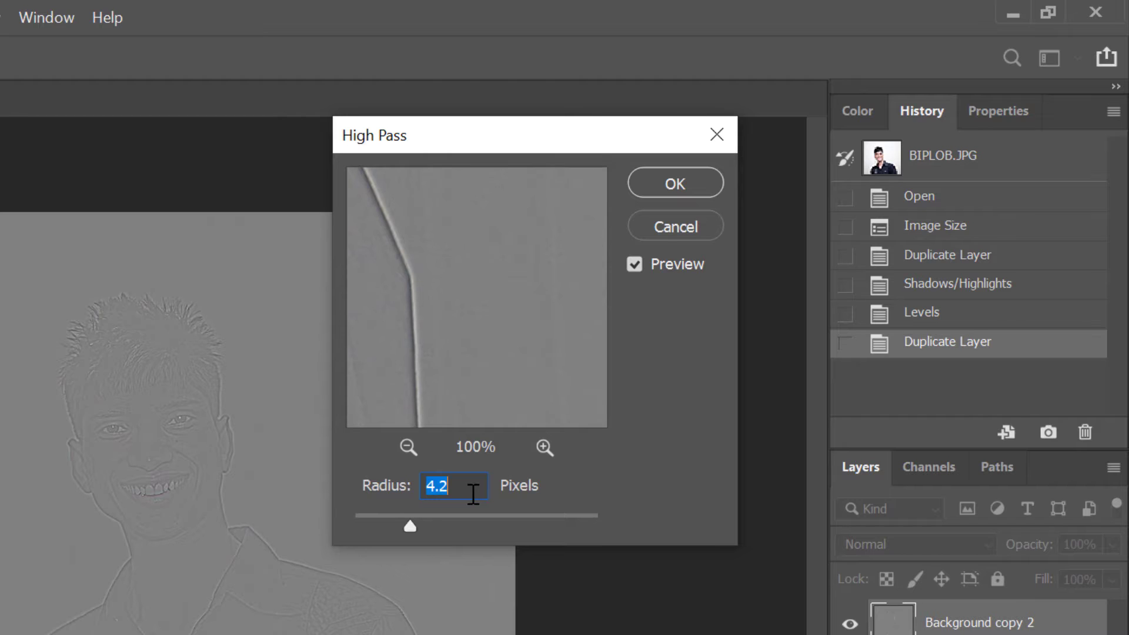
pyautogui.scroll(-3, 473, 494)
pyautogui.scroll(1, 474, 494)
pyautogui.click(665, 184)
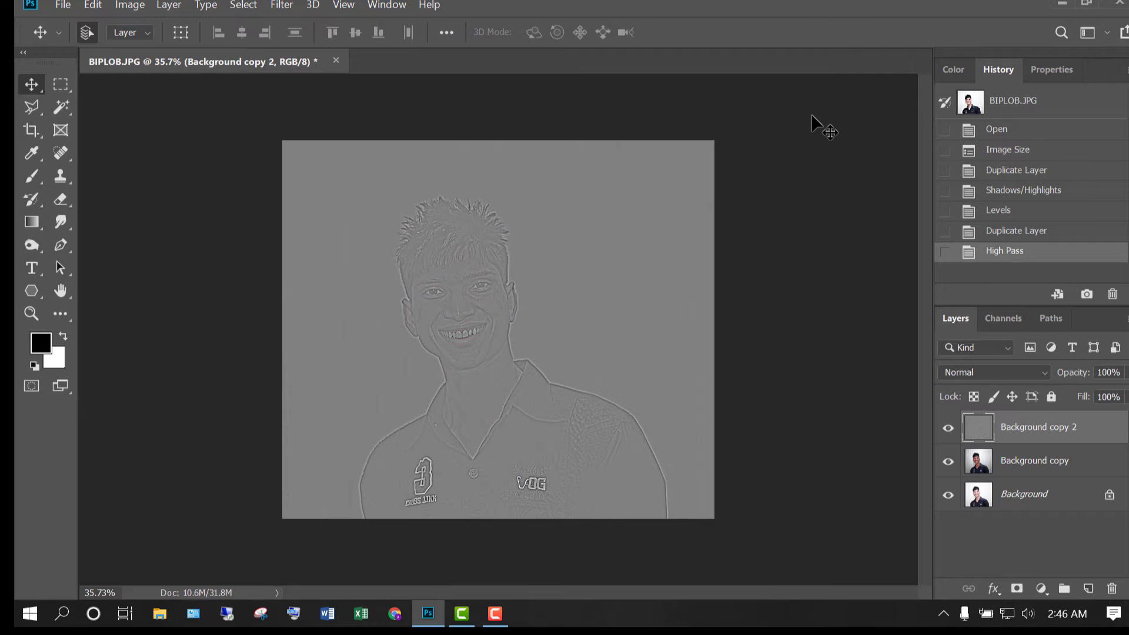
# Step: Set the High Pass layer's blend mode to Overlay and merge it with the Background copy layer
pyautogui.click(1010, 373)
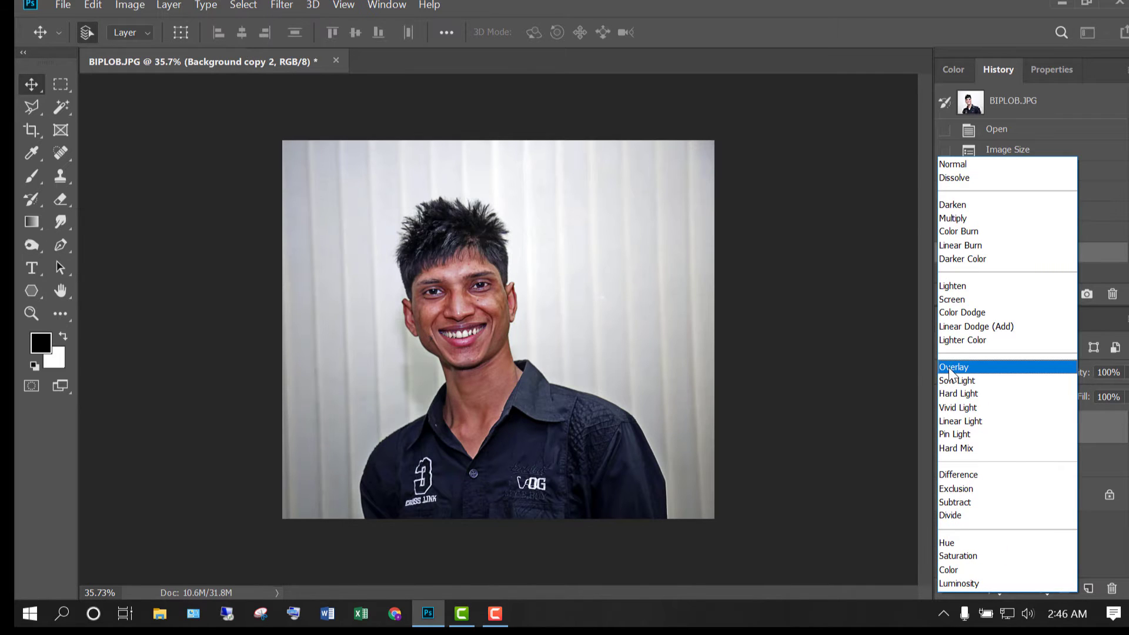
pyautogui.click(951, 369)
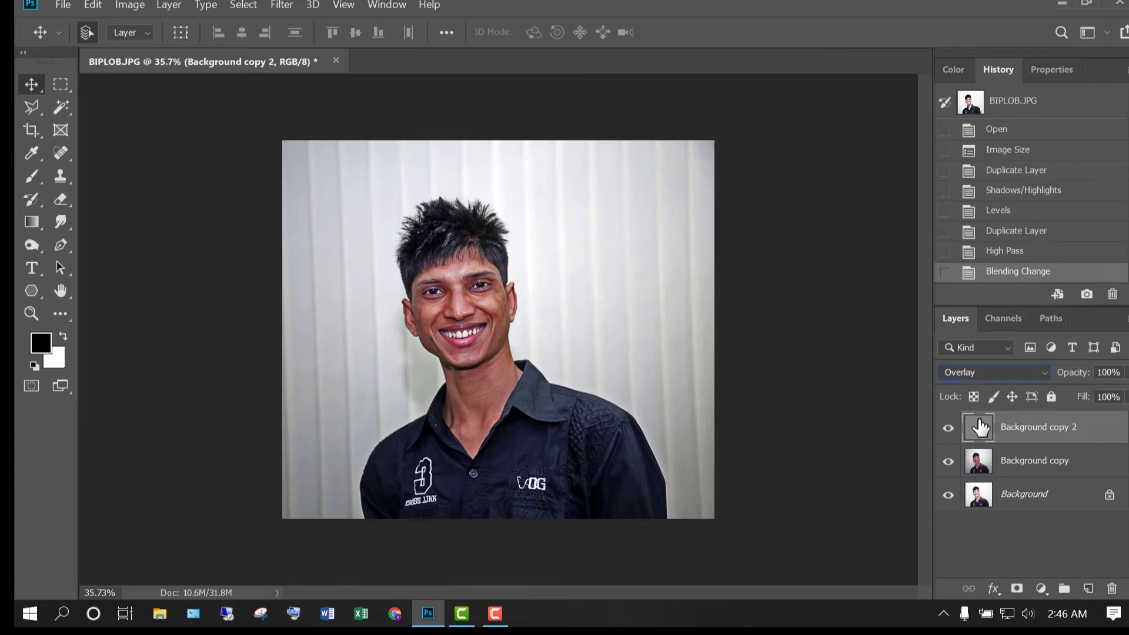
pyautogui.click(1026, 470)
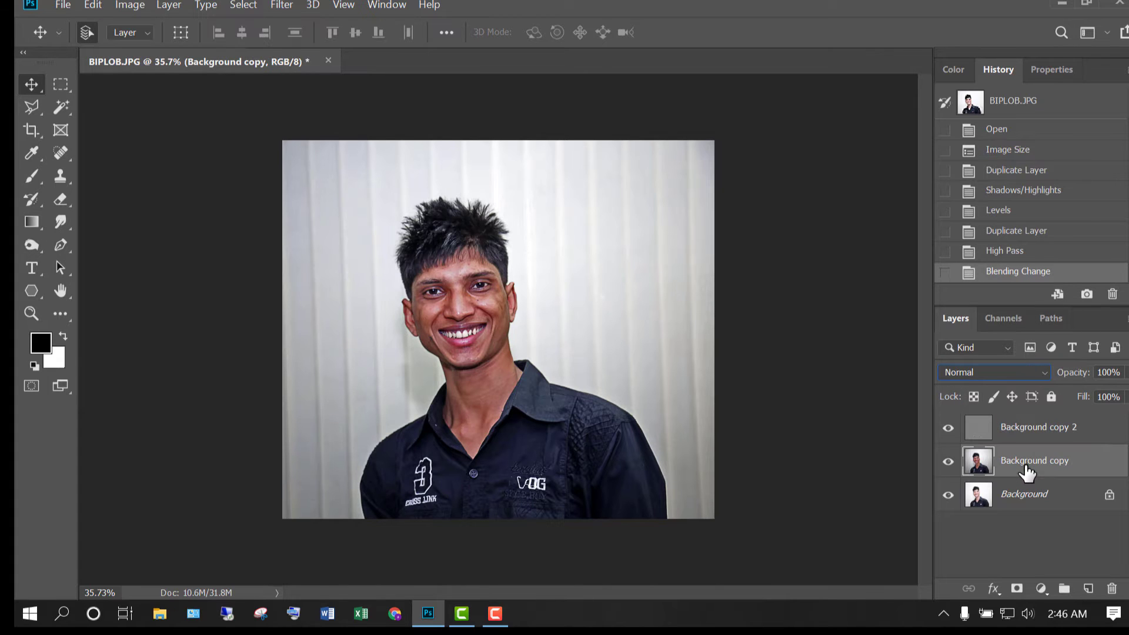
pyautogui.keyDown('ctrl'); pyautogui.click(1025, 438); pyautogui.keyUp('ctrl')
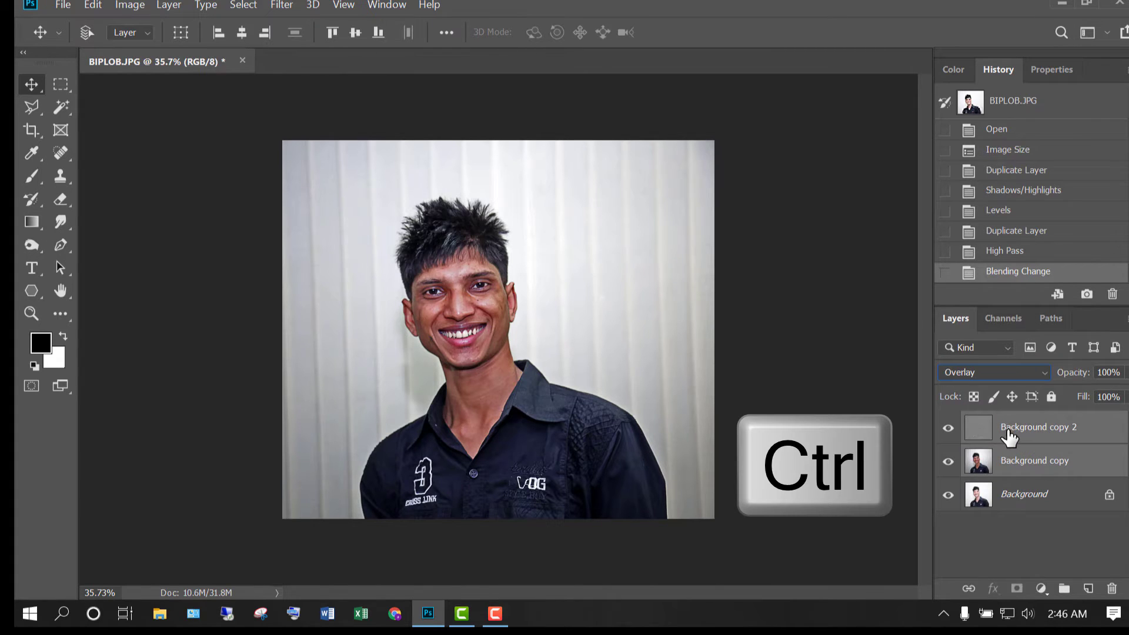
pyautogui.rightClick(1009, 439)
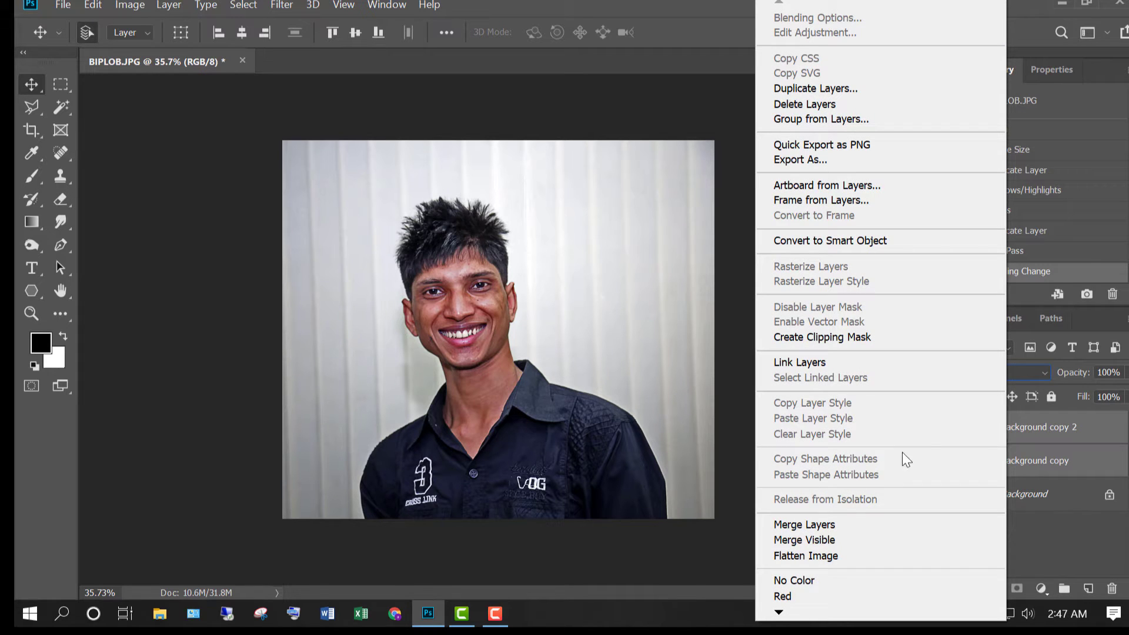
pyautogui.click(847, 529)
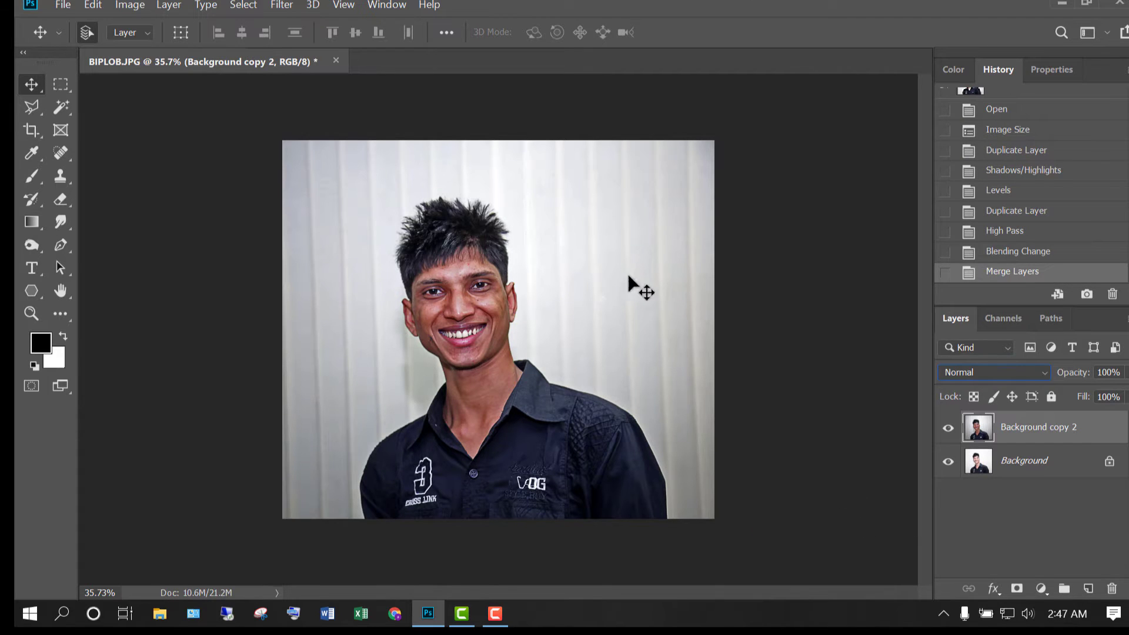
# Step: Apply an Unsharp Mask to the merged layer with amount 185%, radius 2.5 pixels and threshold 0
pyautogui.click(280, 6)
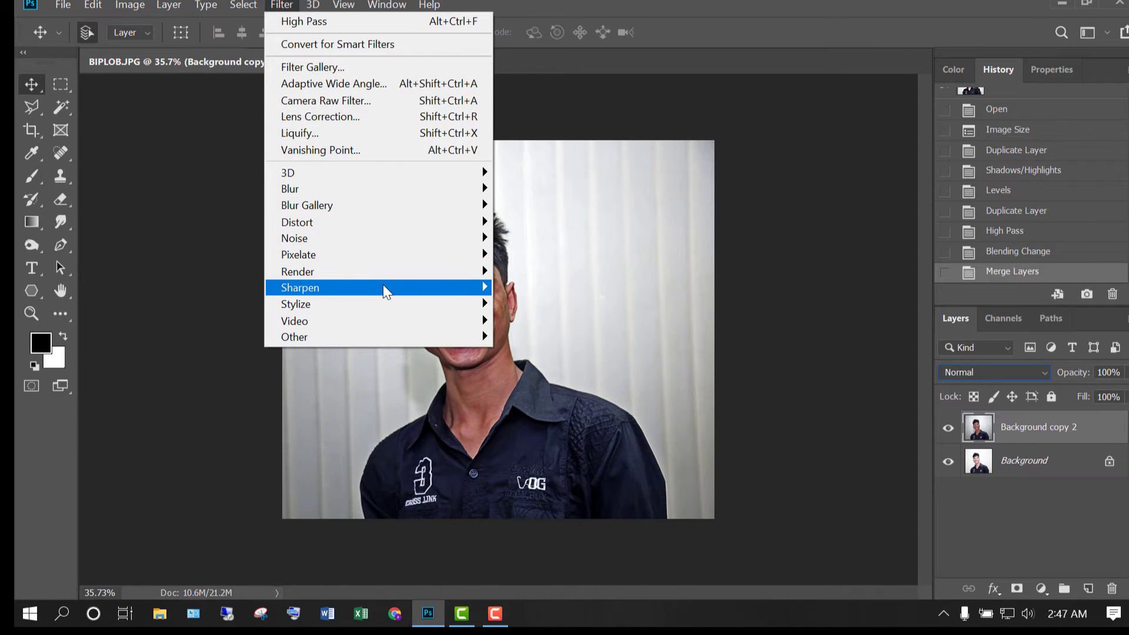
pyautogui.moveTo(385, 291)
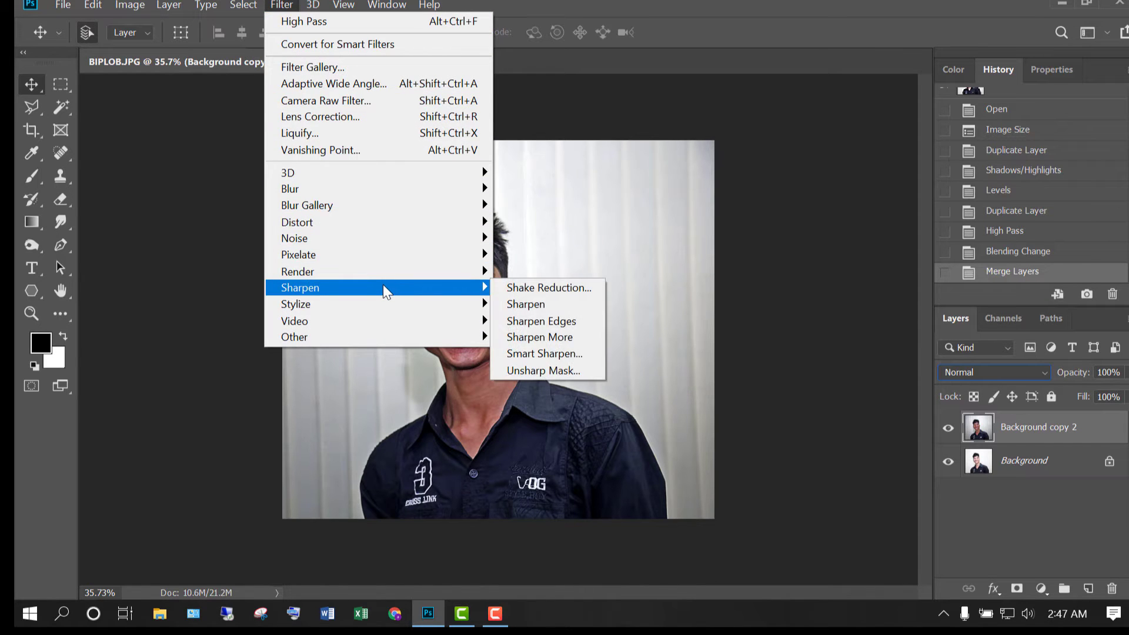
pyautogui.click(584, 371)
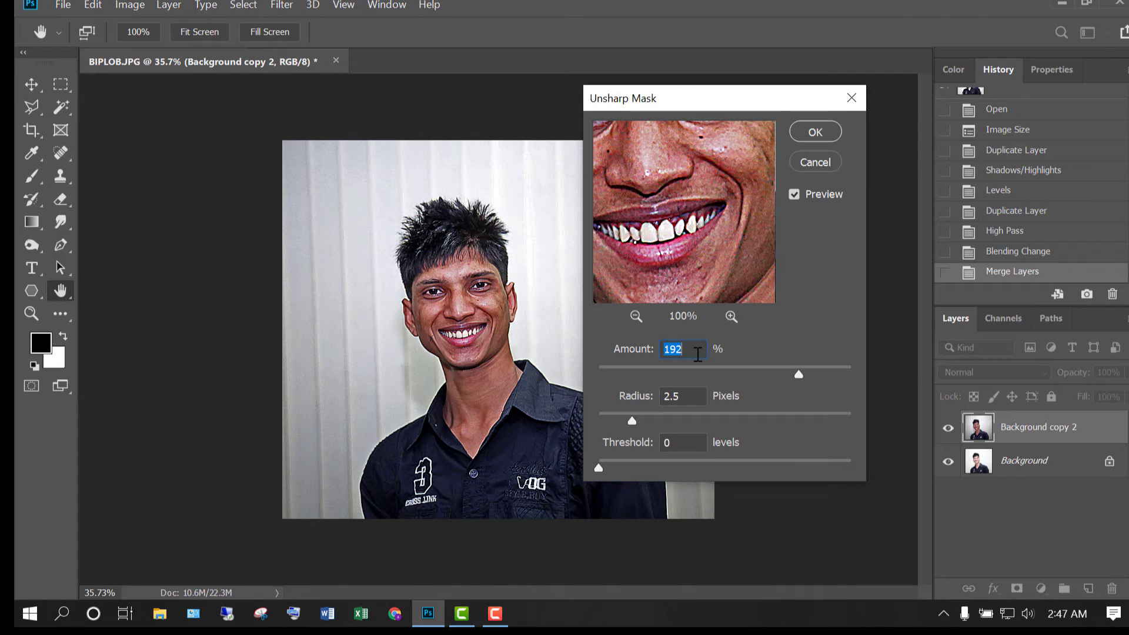
pyautogui.press('Down')
pyautogui.press('Down')
pyautogui.press('Down')
pyautogui.press('Down')
pyautogui.press('Down')
pyautogui.press('Down')
pyautogui.press('Down')
pyautogui.click(625, 399)
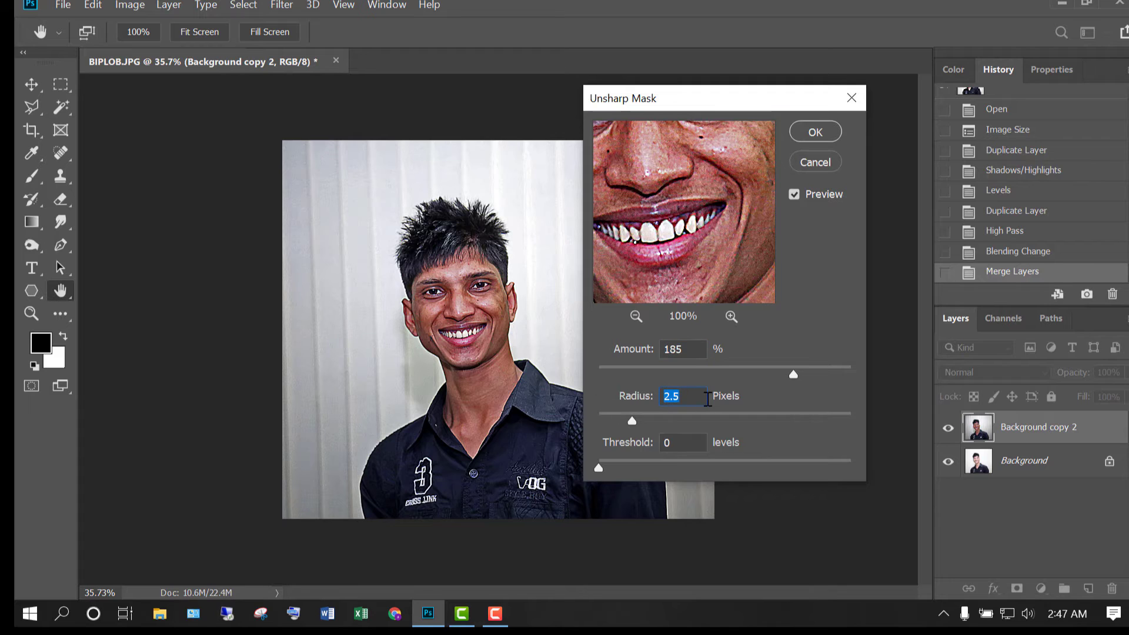
pyautogui.write('0')
pyautogui.click(817, 131)
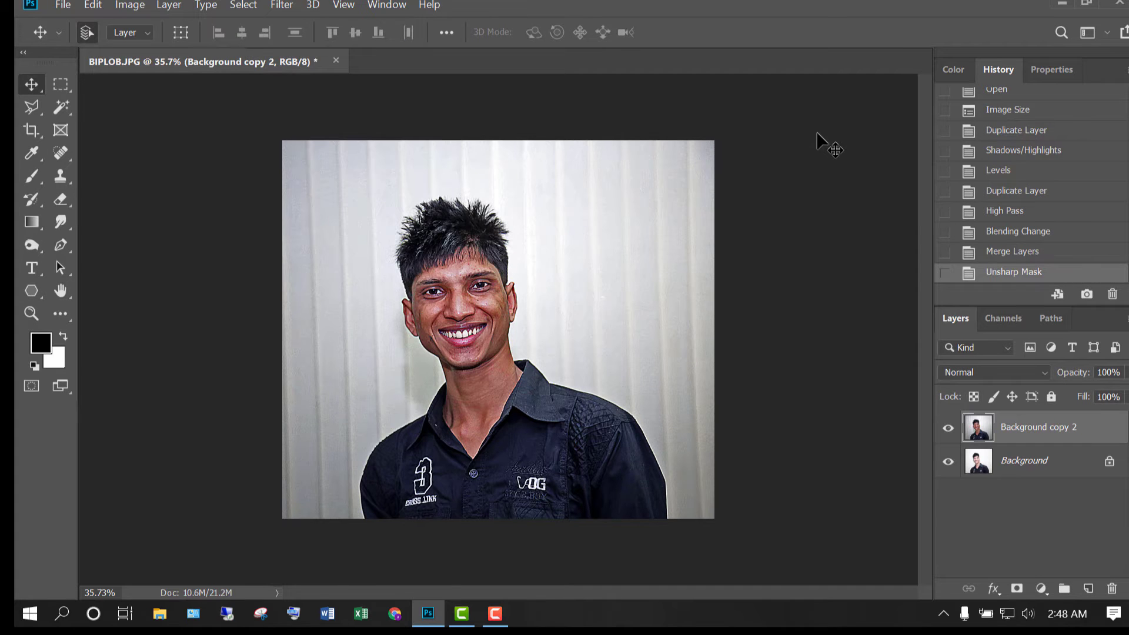
# Step: Apply the Diffuse stylize filter in Anisotropic mode to the sharpened layer, previewing the effect on the face
pyautogui.click(284, 9)
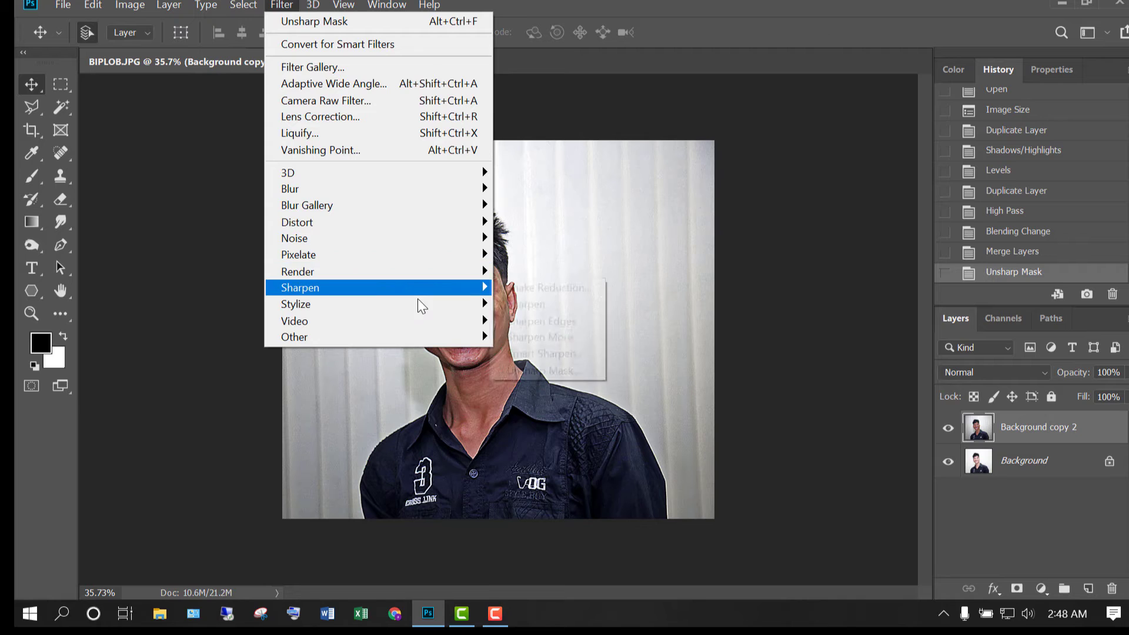
pyautogui.moveTo(419, 302)
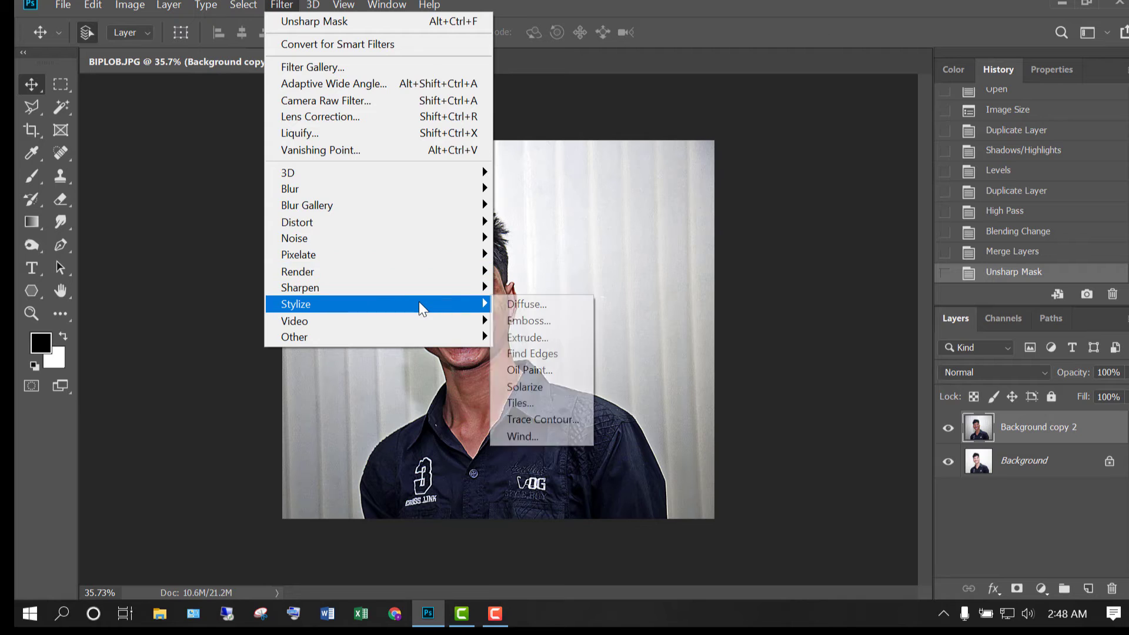
pyautogui.click(580, 305)
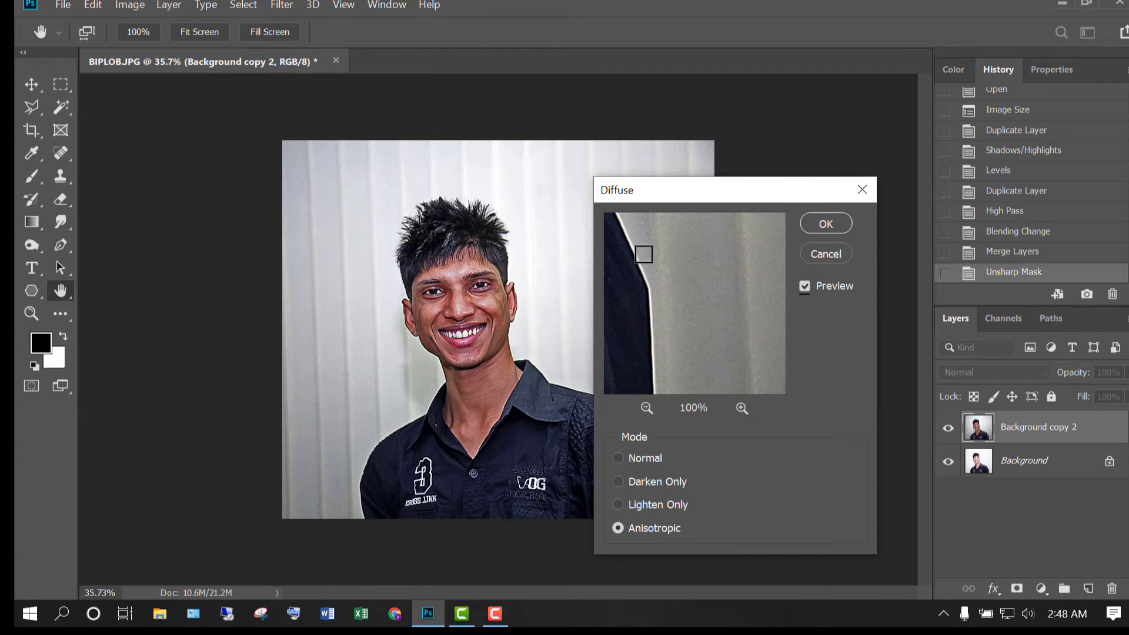
pyautogui.click(651, 413)
pyautogui.click(651, 413)
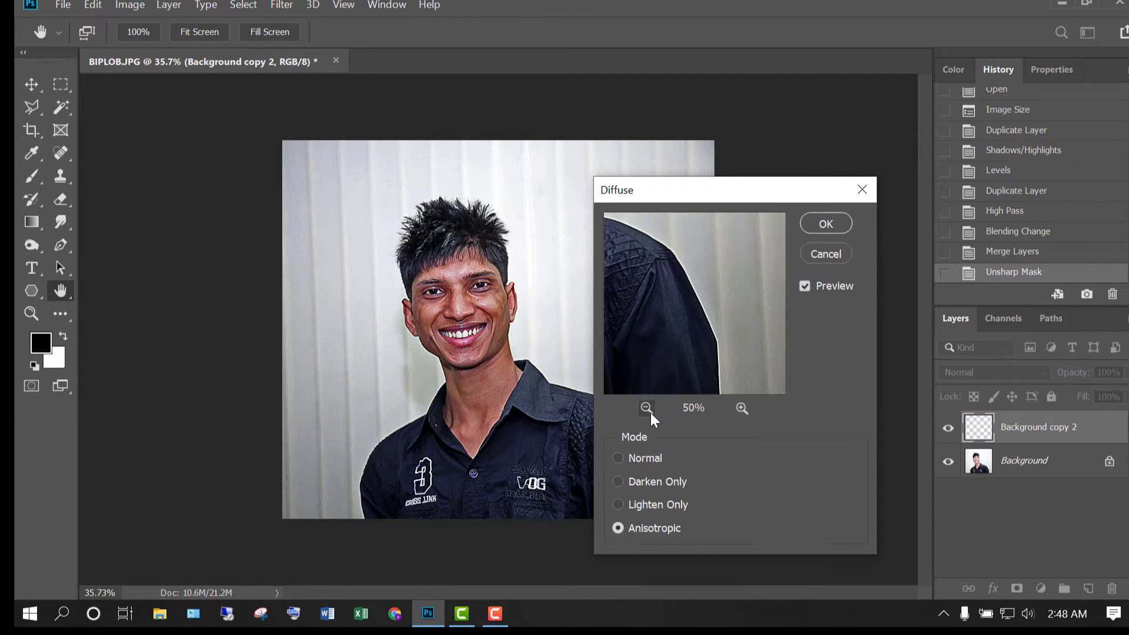
pyautogui.click(650, 413)
pyautogui.click(648, 408)
pyautogui.moveTo(646, 274); pyautogui.dragTo(743, 298)
pyautogui.click(747, 409)
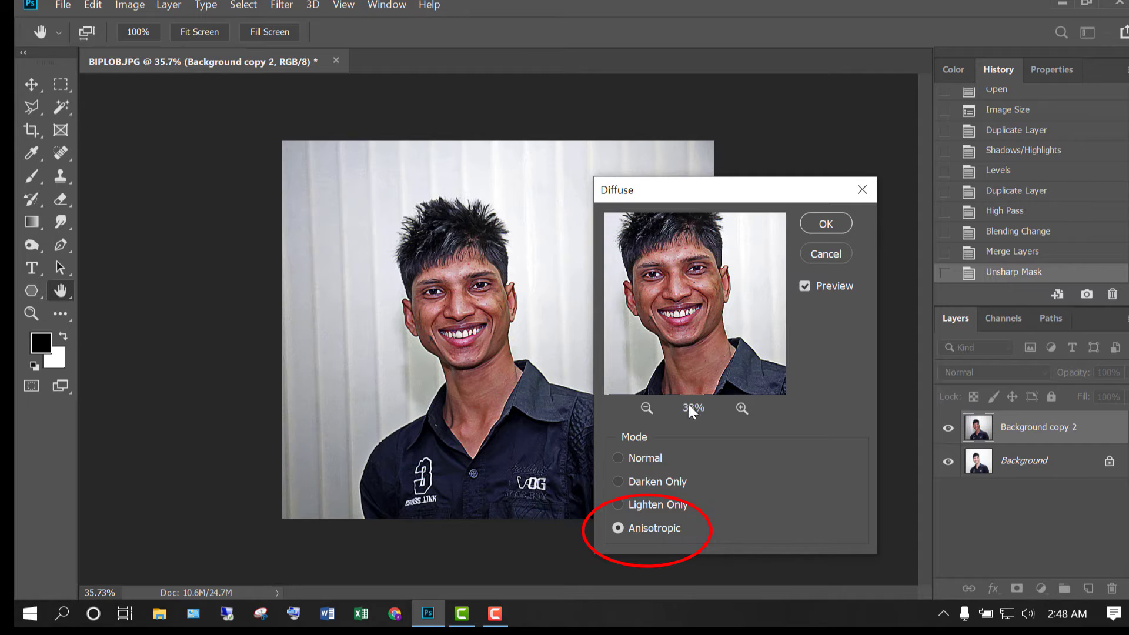
pyautogui.click(651, 530)
pyautogui.click(825, 221)
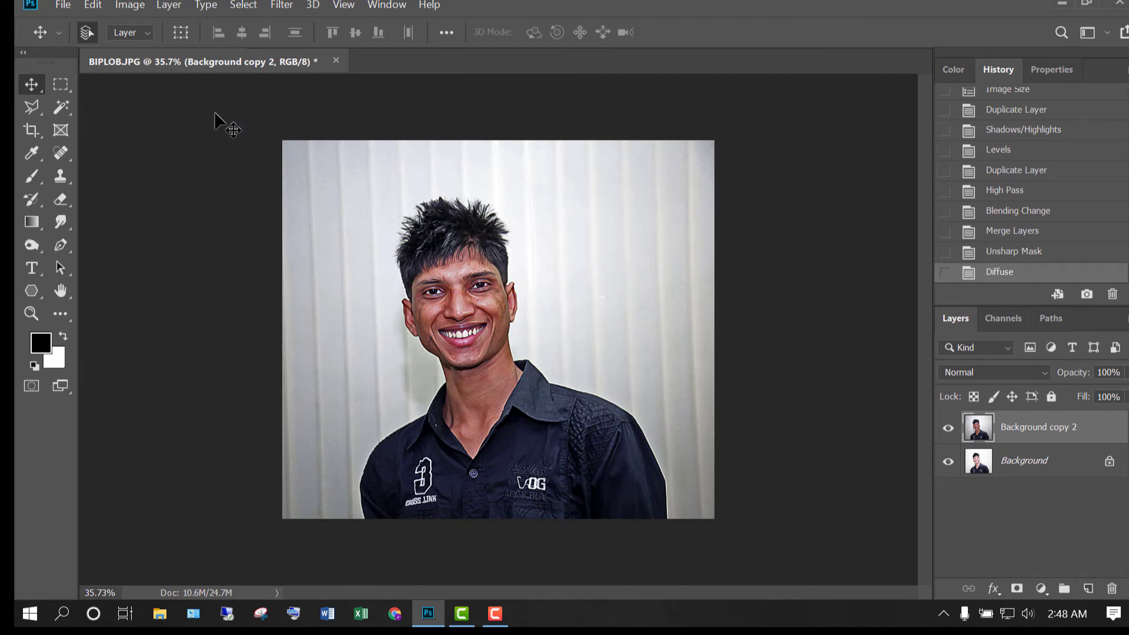
# Step: Rotate the upright portrait's canvas 90° clockwise and reapply the Diffuse filter to the top layer
pyautogui.click(140, 6)
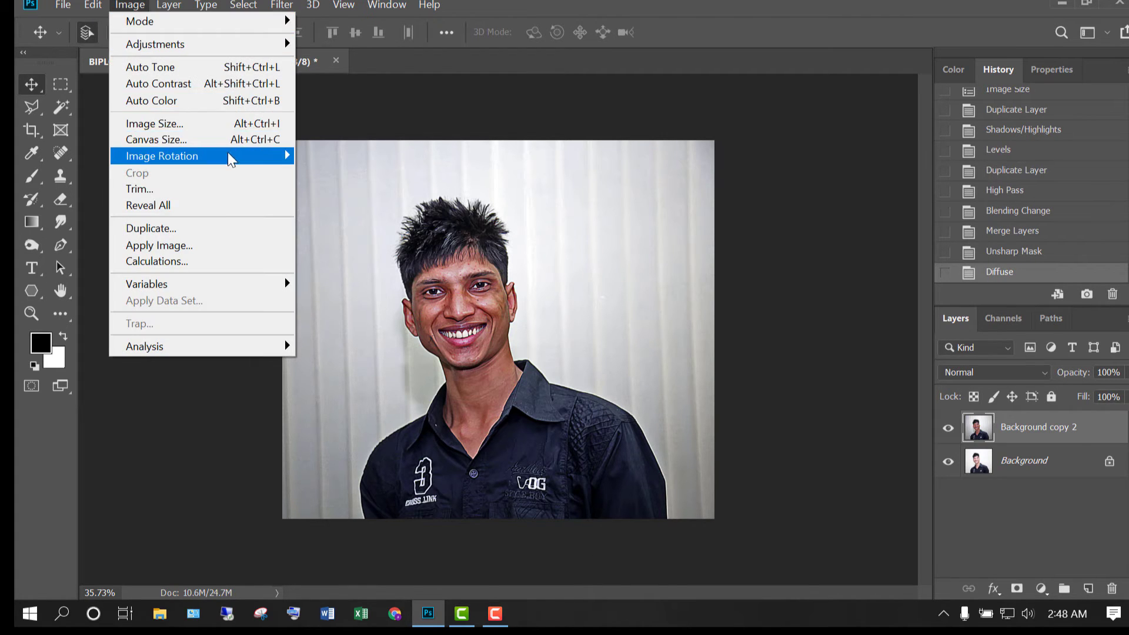
pyautogui.moveTo(237, 162)
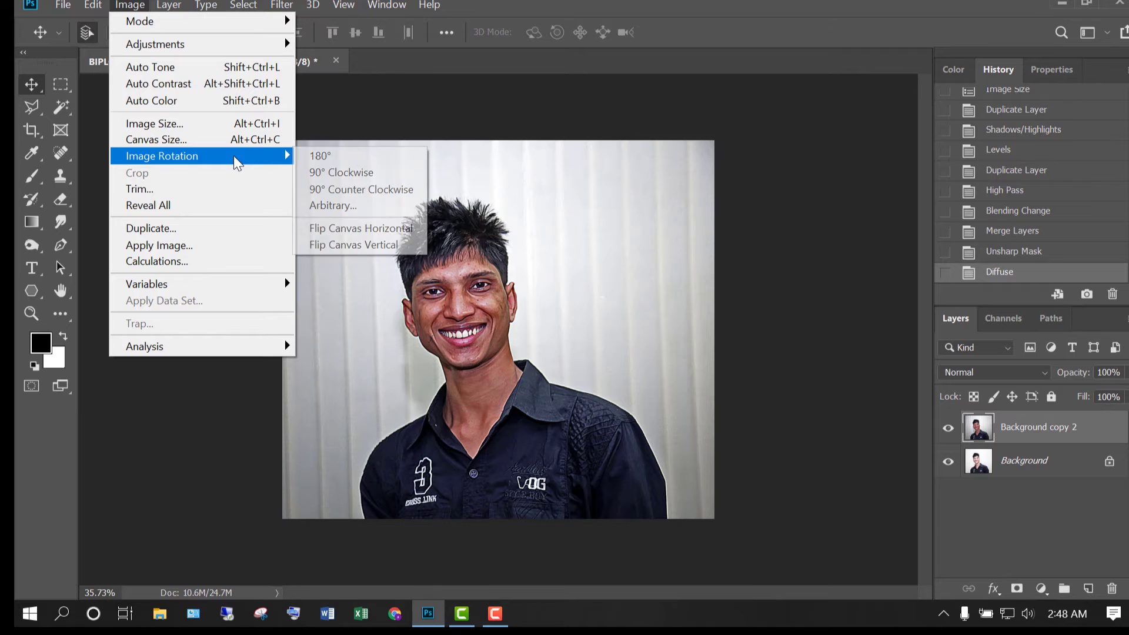
pyautogui.click(389, 176)
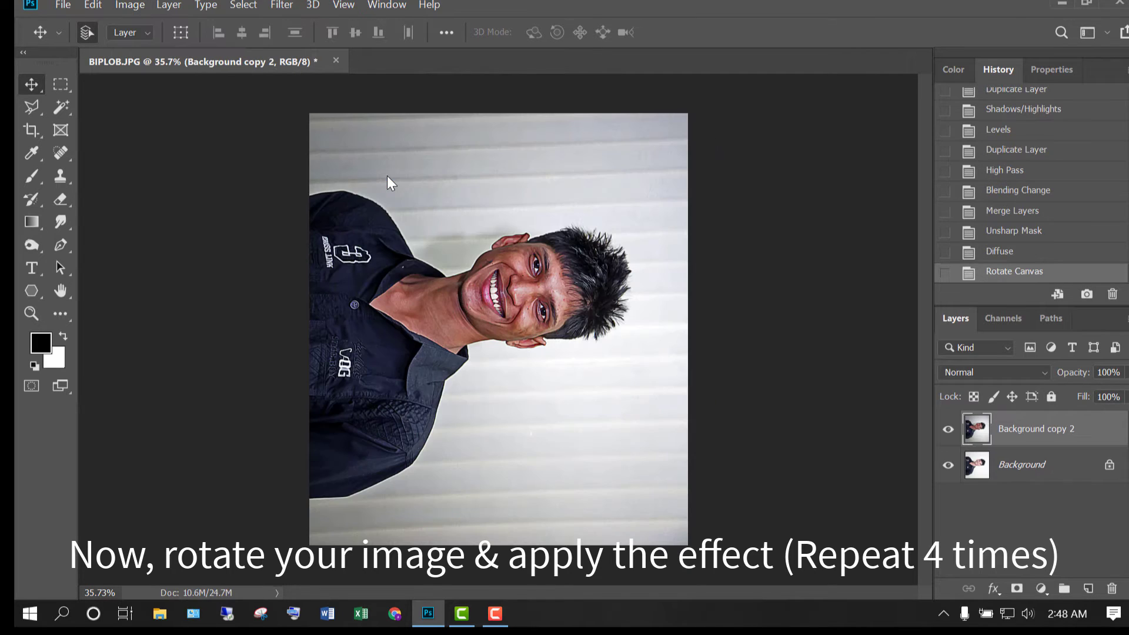
pyautogui.click(283, 4)
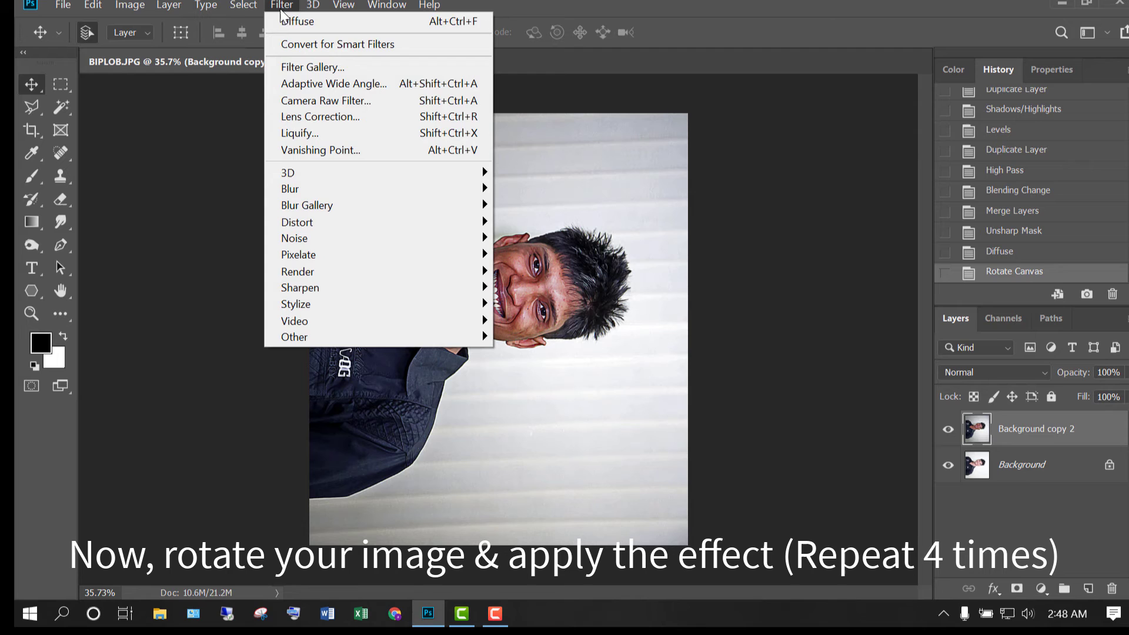
pyautogui.click(383, 22)
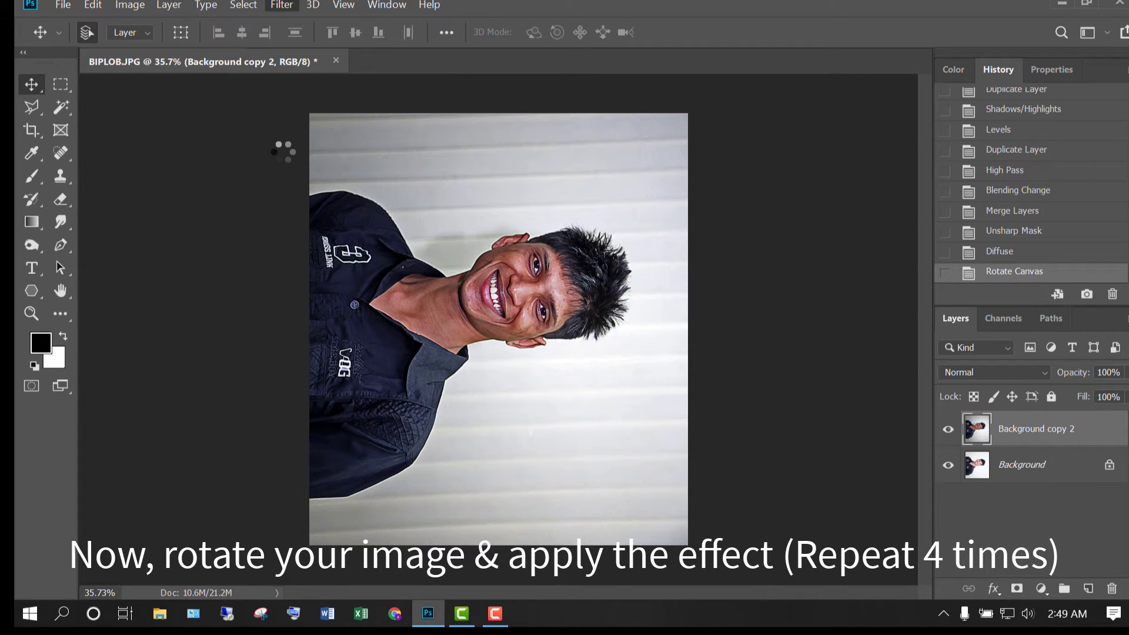
# Step: Rotate the canvas a second 90° clockwise to turn the portrait upside down and reapply the Diffuse filter
pyautogui.click(136, 7)
pyautogui.moveTo(196, 157)
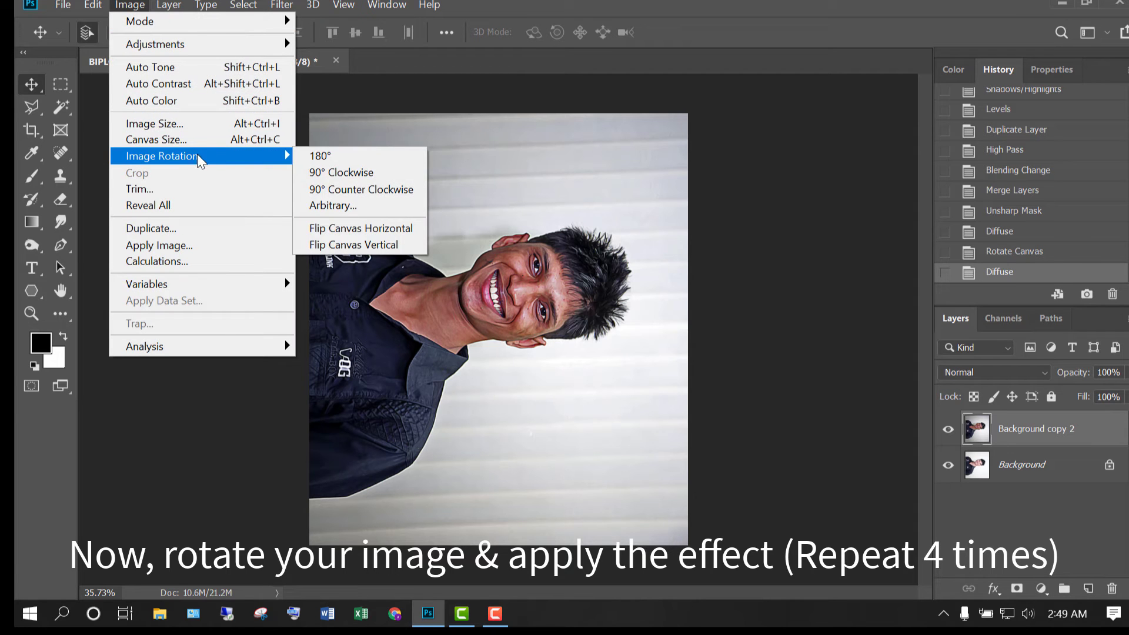
pyautogui.click(388, 171)
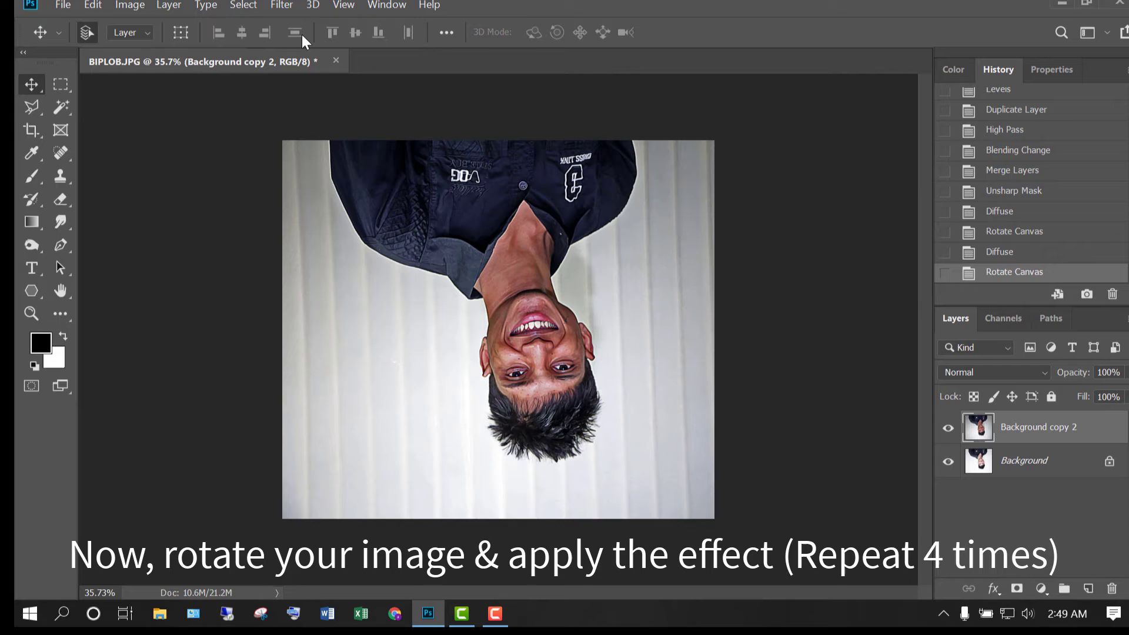
pyautogui.click(284, 7)
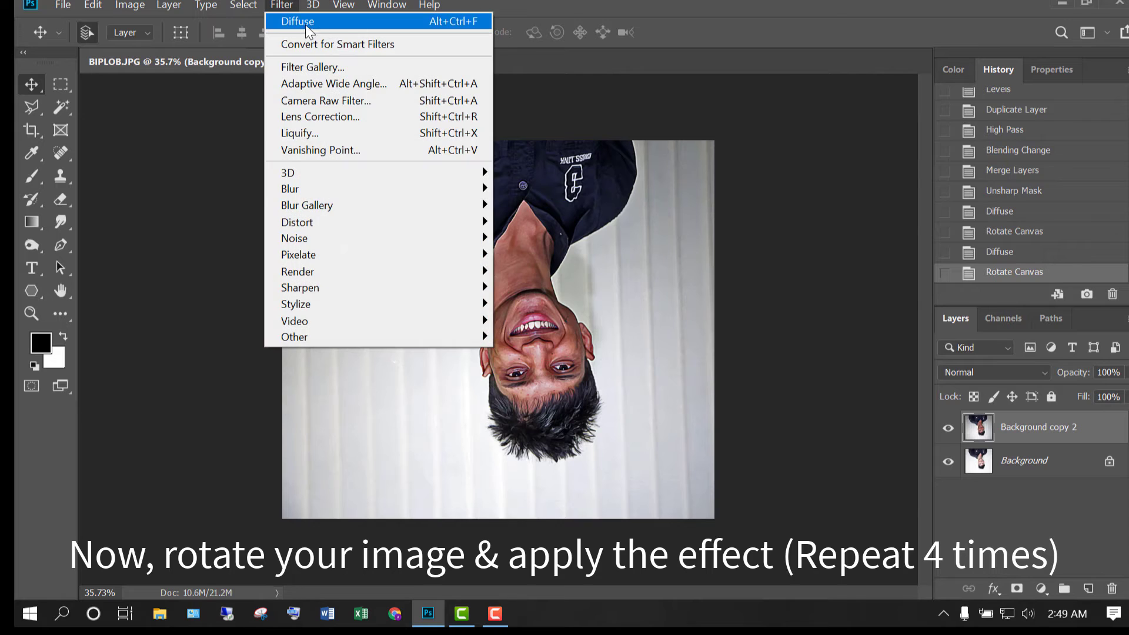
pyautogui.click(356, 20)
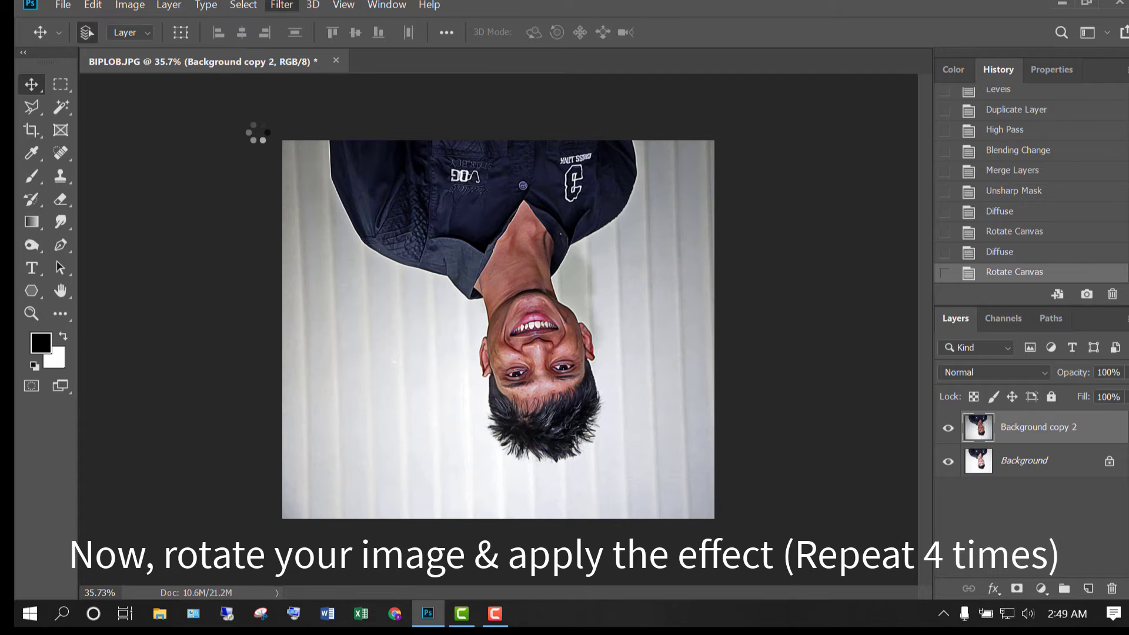
# Step: Rotate the upside-down portrait's canvas a third 90° clockwise and reapply the Diffuse filter
pyautogui.click(131, 5)
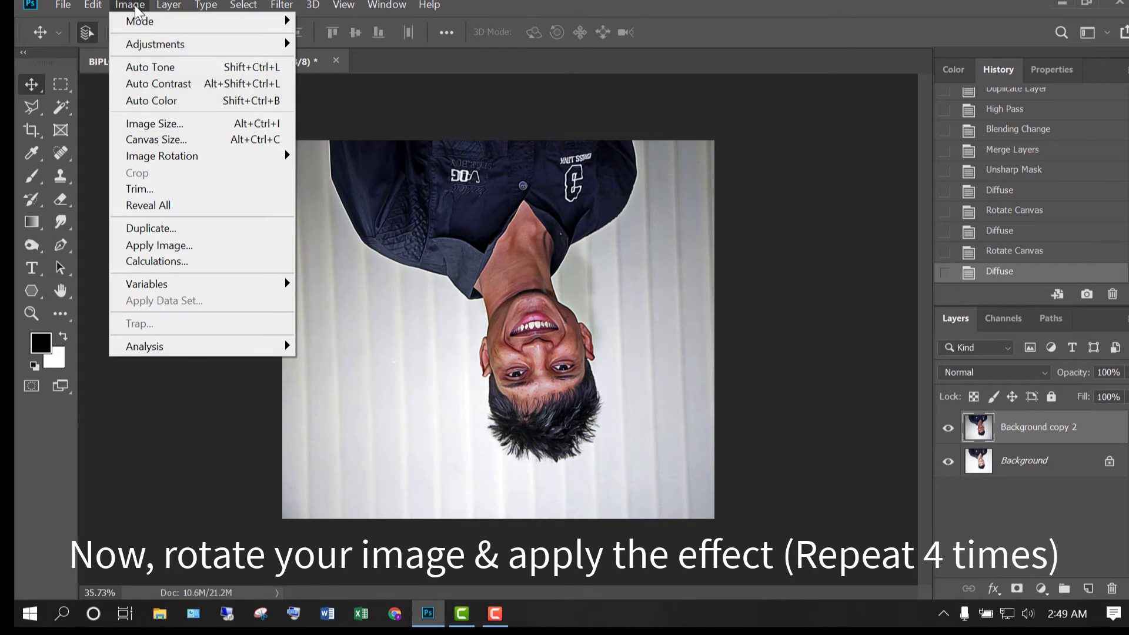
pyautogui.moveTo(215, 156)
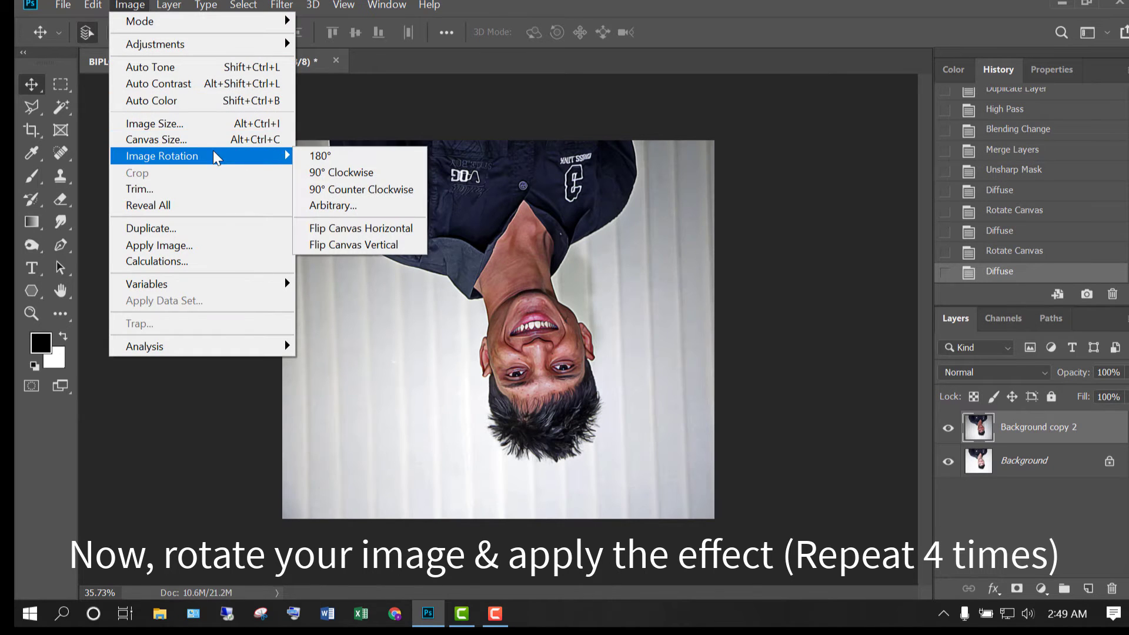
pyautogui.click(351, 175)
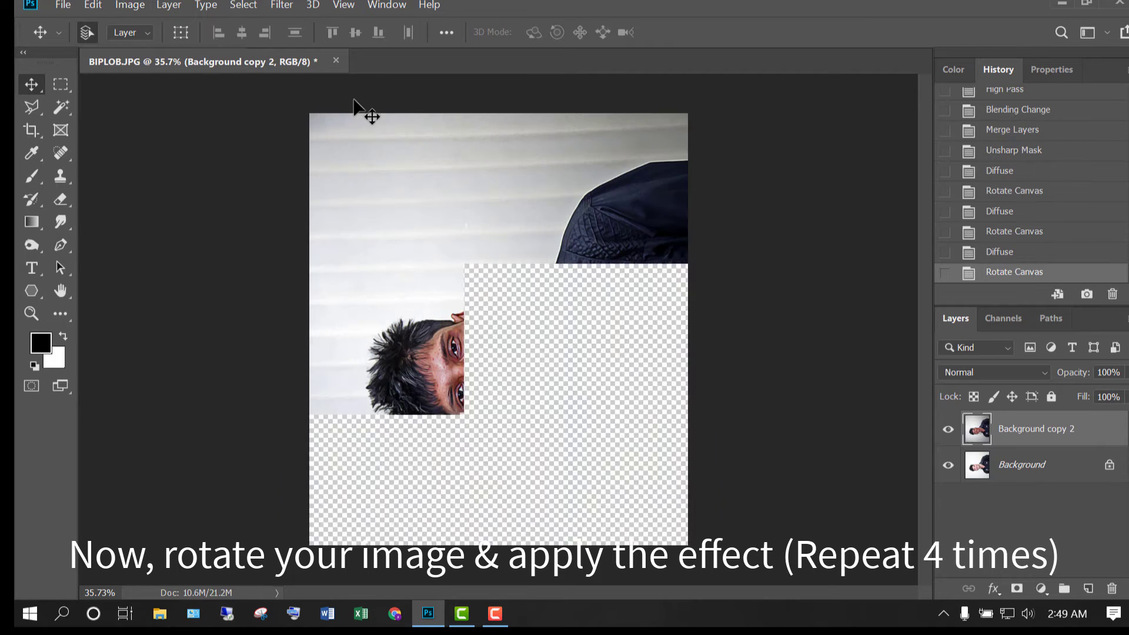
pyautogui.click(287, 7)
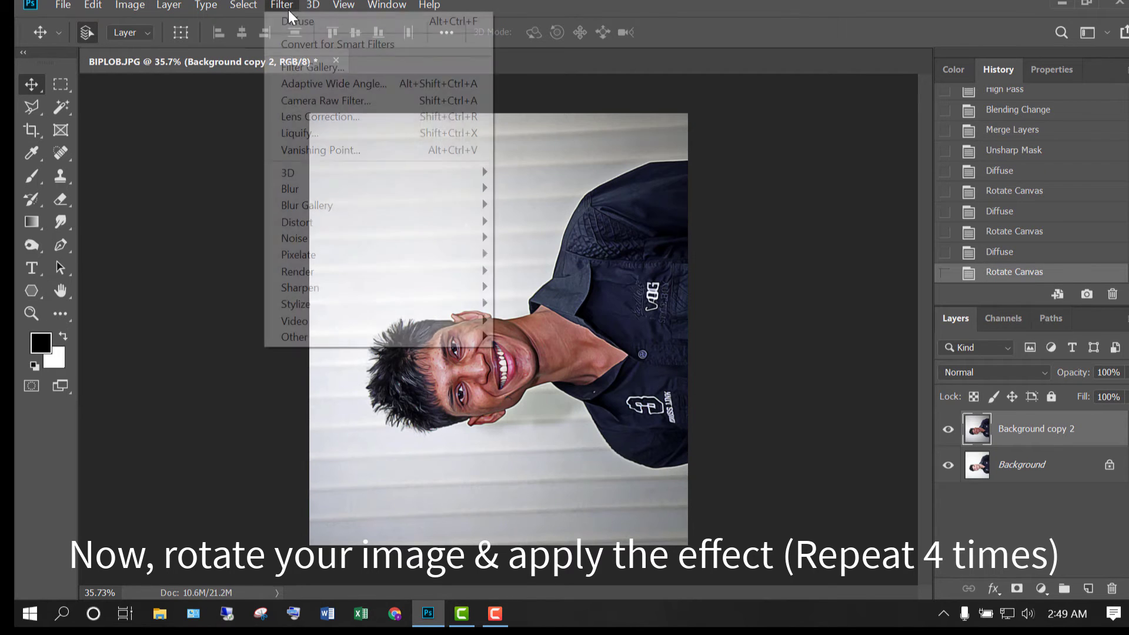
pyautogui.click(352, 21)
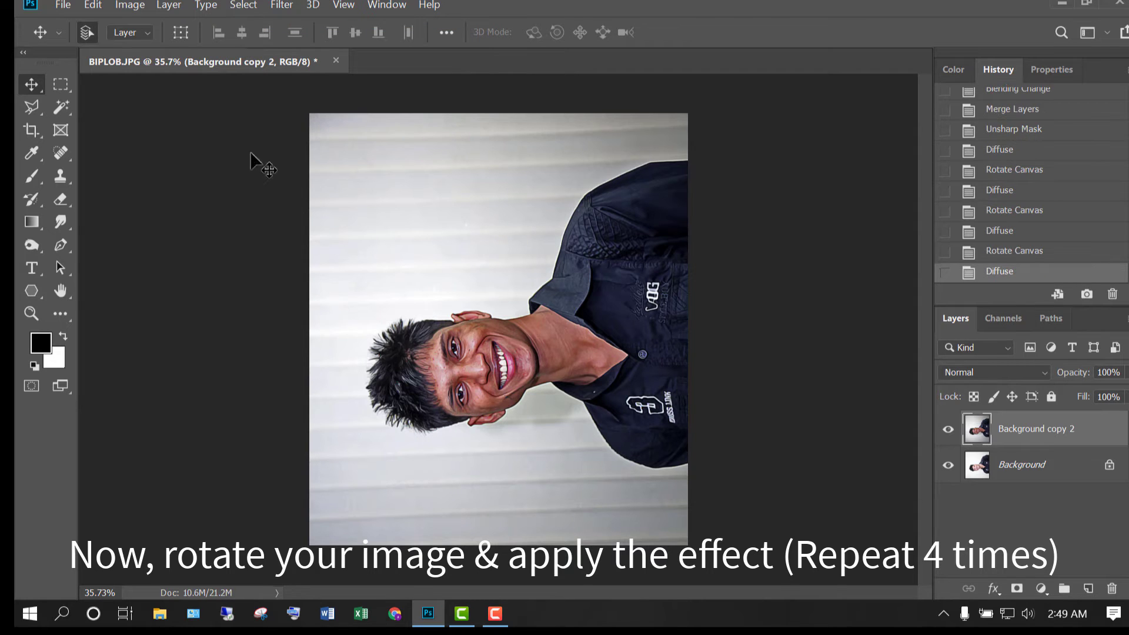
# Step: Rotate the canvas a fourth 90° clockwise to bring the portrait back upright and reapply the Diffuse filter
pyautogui.click(129, 6)
pyautogui.moveTo(213, 168)
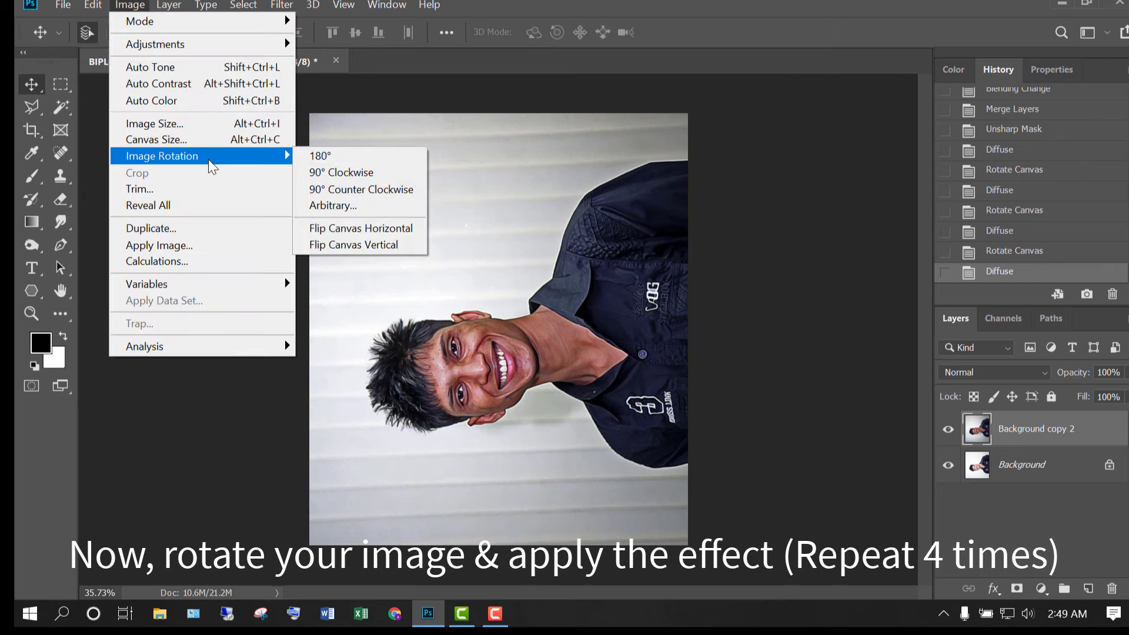
pyautogui.click(385, 171)
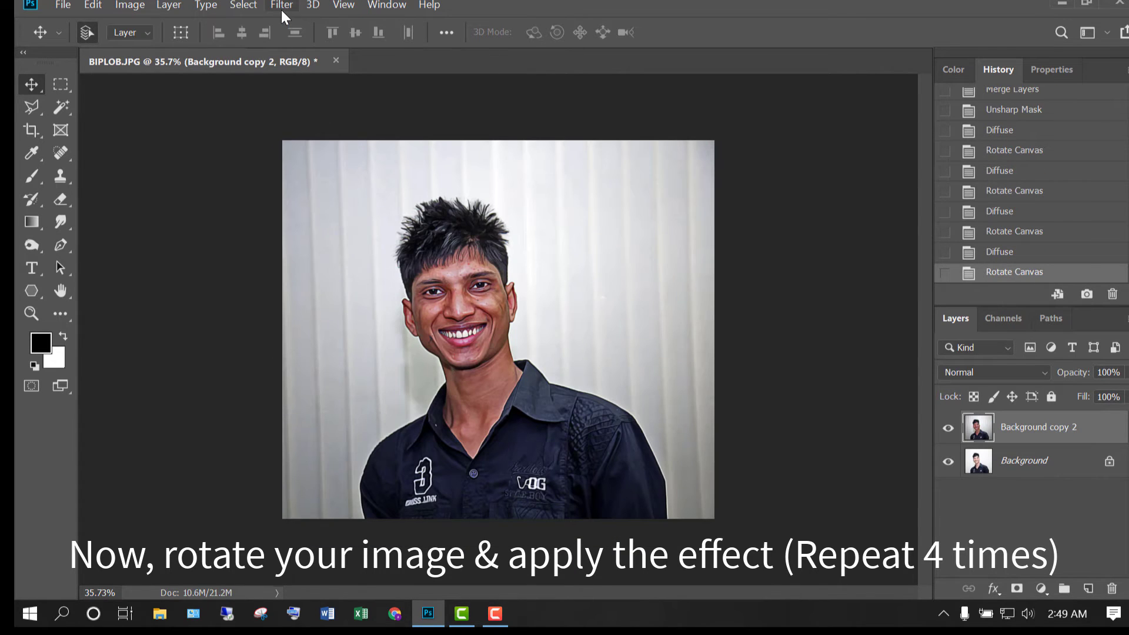
pyautogui.click(281, 8)
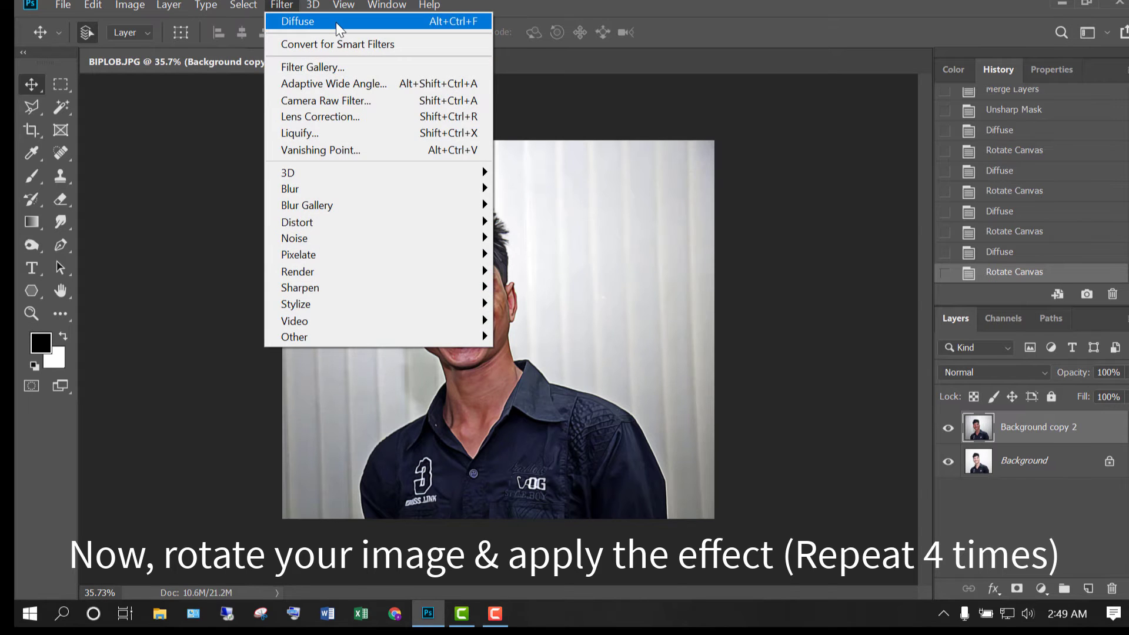
pyautogui.click(337, 22)
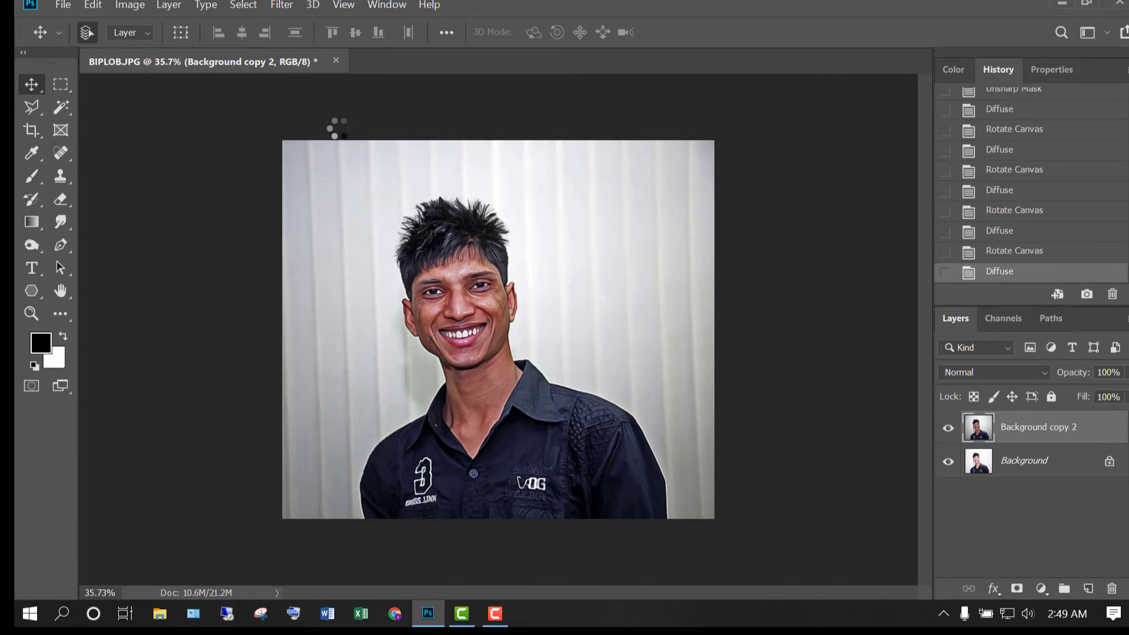
# Step: Apply Reduce Noise to the top layer with strength 10 and preserve details, reduce color noise and sharpen details all at 0%
pyautogui.click(288, 6)
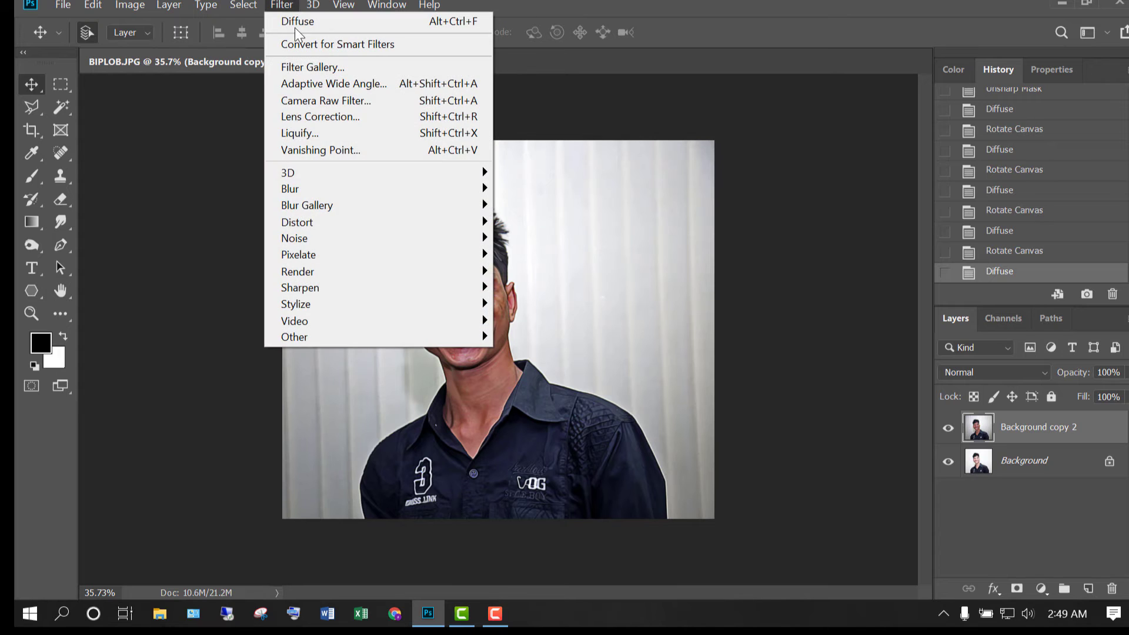
pyautogui.moveTo(353, 219)
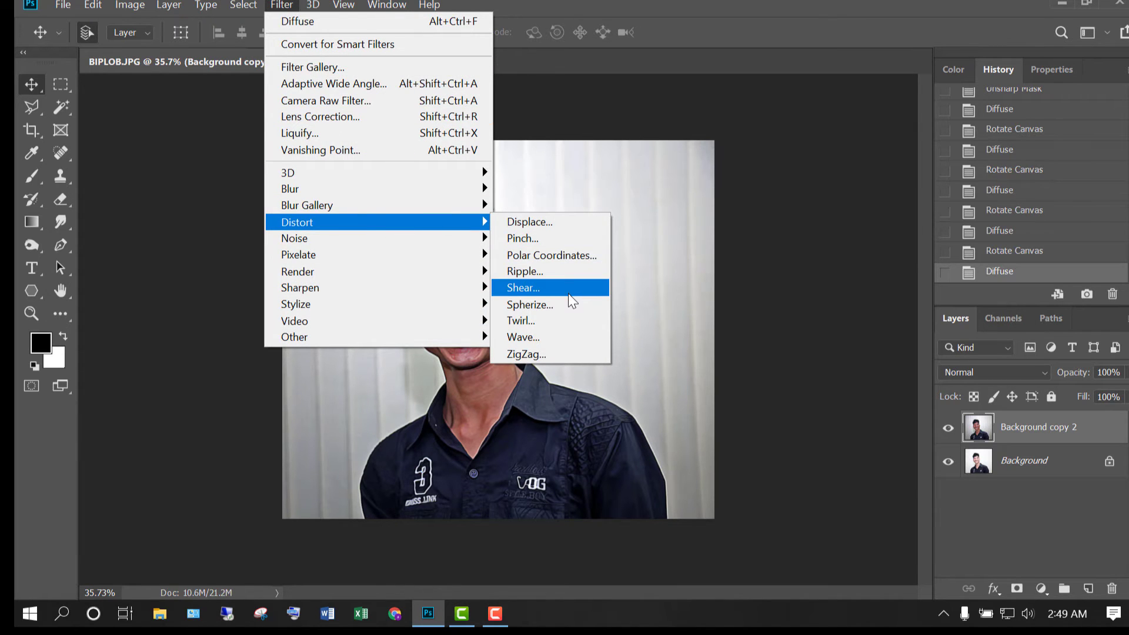
pyautogui.moveTo(390, 238)
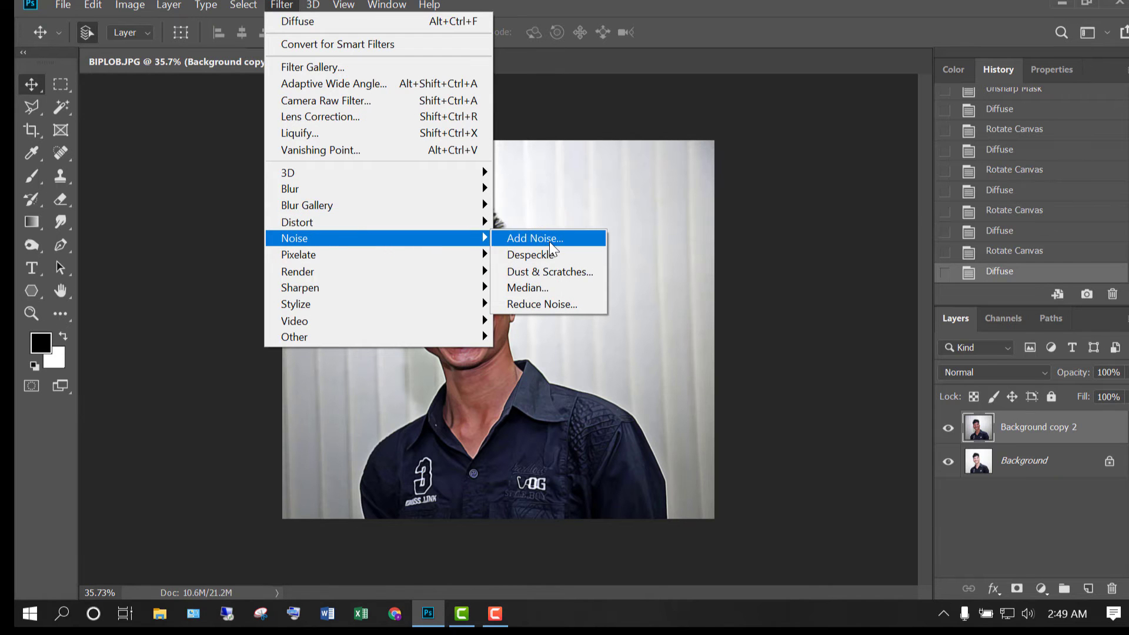
pyautogui.click(591, 304)
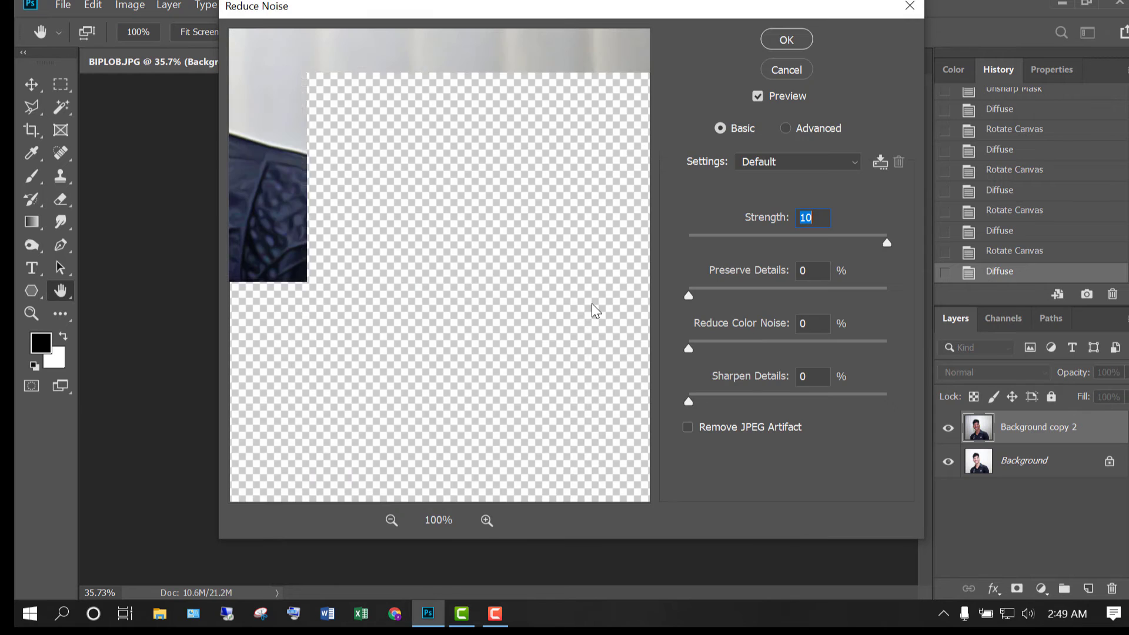
pyautogui.moveTo(553, 300); pyautogui.dragTo(574, 390)
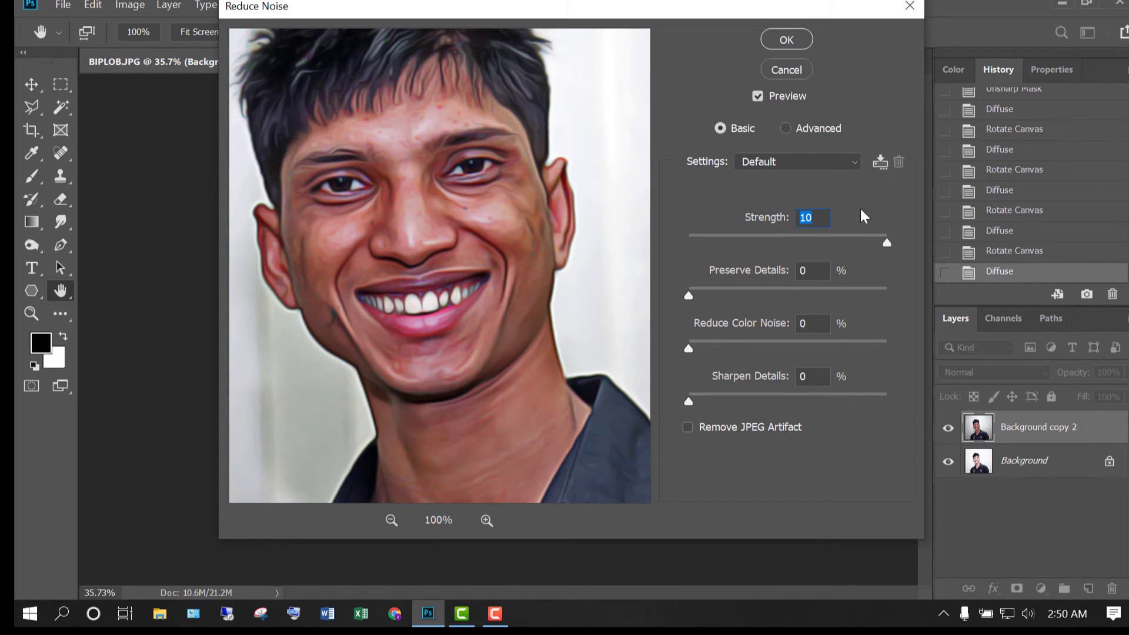
pyautogui.moveTo(847, 238); pyautogui.dragTo(878, 246)
pyautogui.click(803, 270)
pyautogui.click(806, 323)
pyautogui.click(805, 377)
pyautogui.click(783, 40)
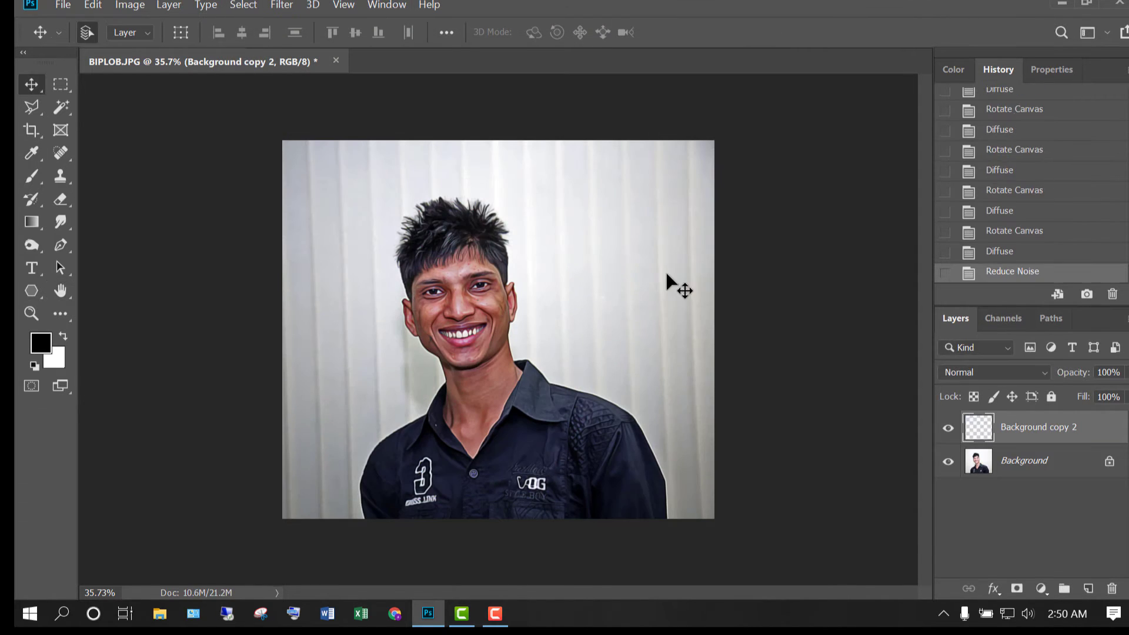
# Step: Sharpen the top layer with Unsharp Mask at radius 2.5 pixels and threshold 0, adjusting the amount while previewing the face
pyautogui.click(281, 7)
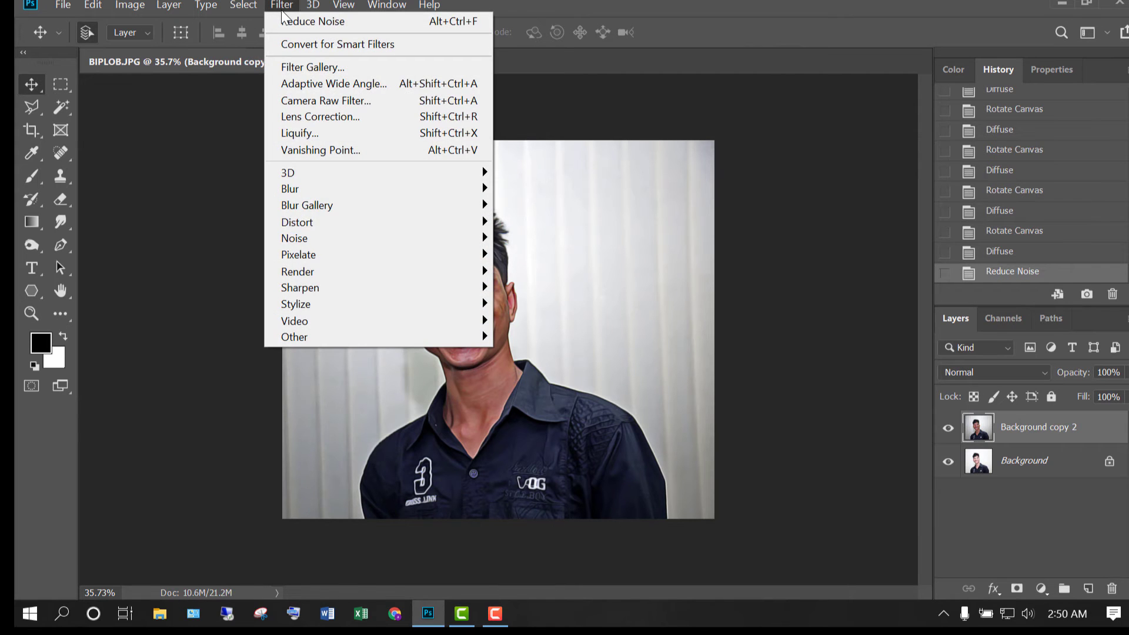
pyautogui.moveTo(388, 290)
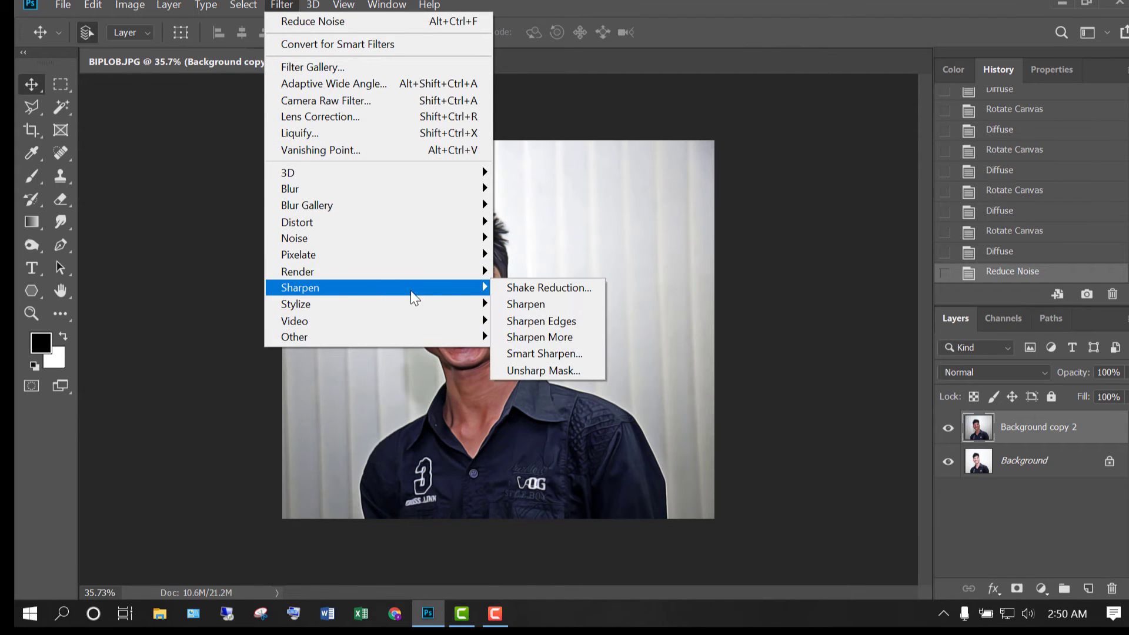
pyautogui.click(580, 369)
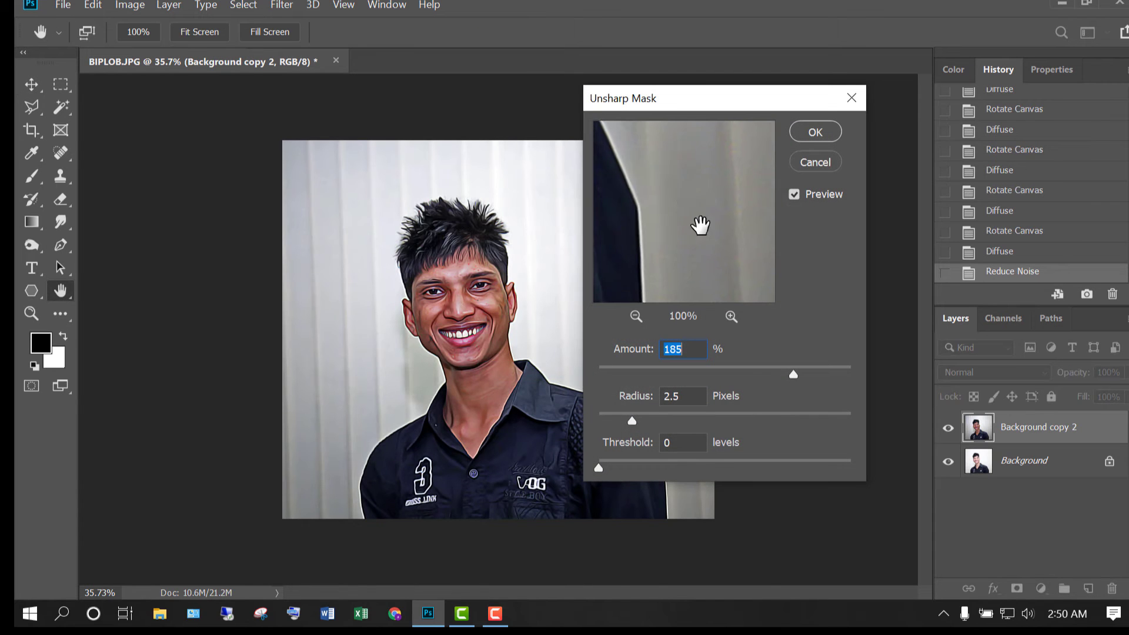
pyautogui.moveTo(701, 225); pyautogui.dragTo(658, 294)
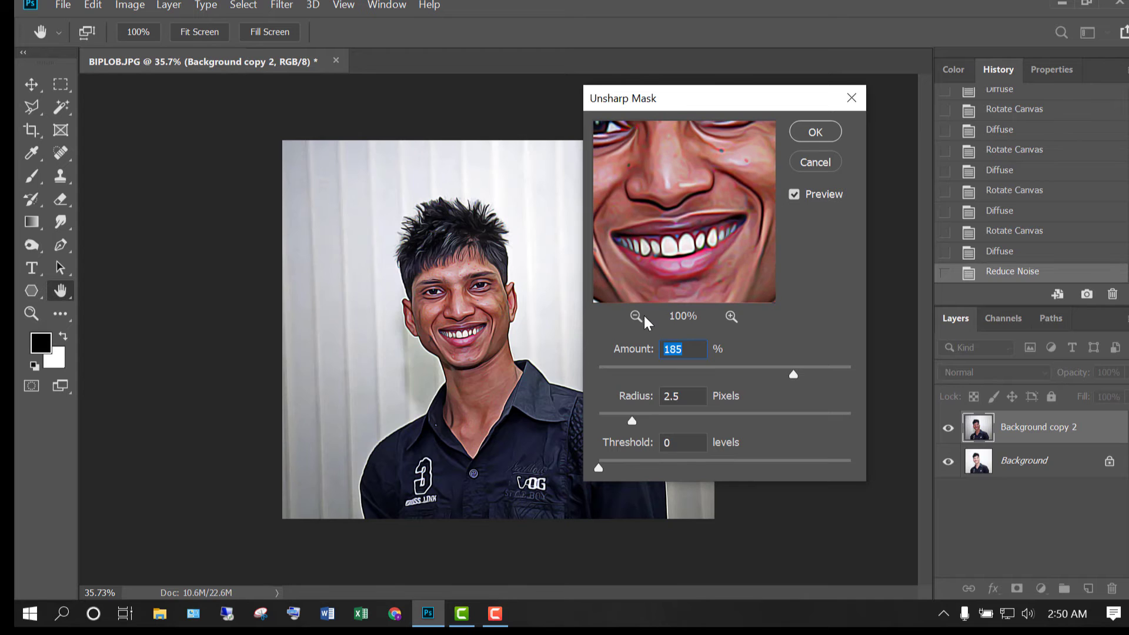
pyautogui.click(634, 317)
pyautogui.click(634, 317)
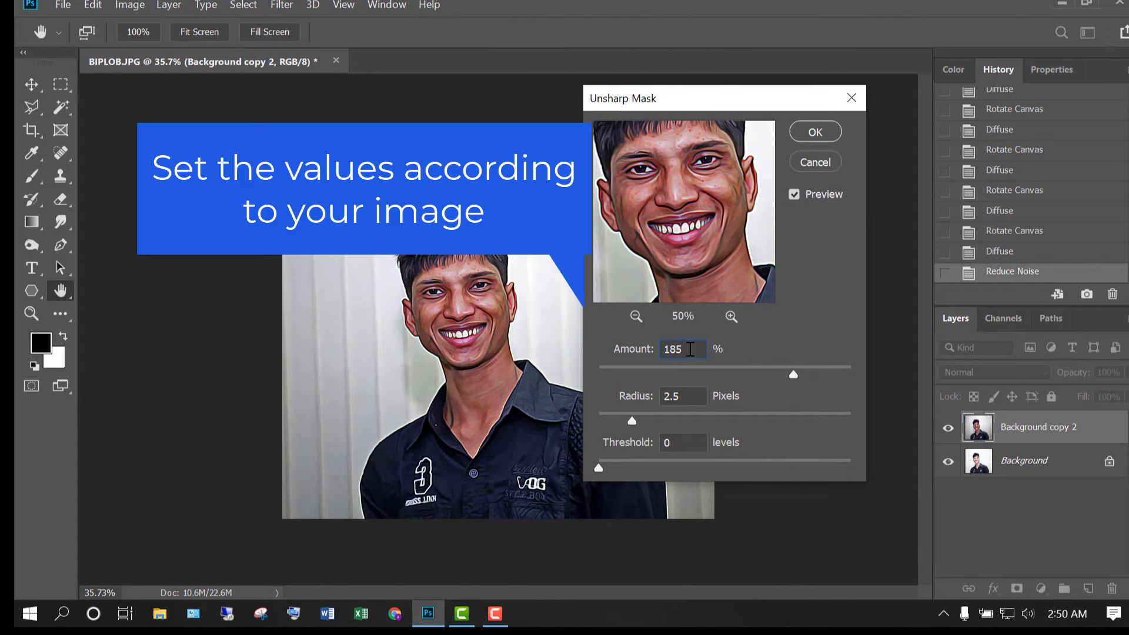
pyautogui.moveTo(783, 375); pyautogui.dragTo(720, 377)
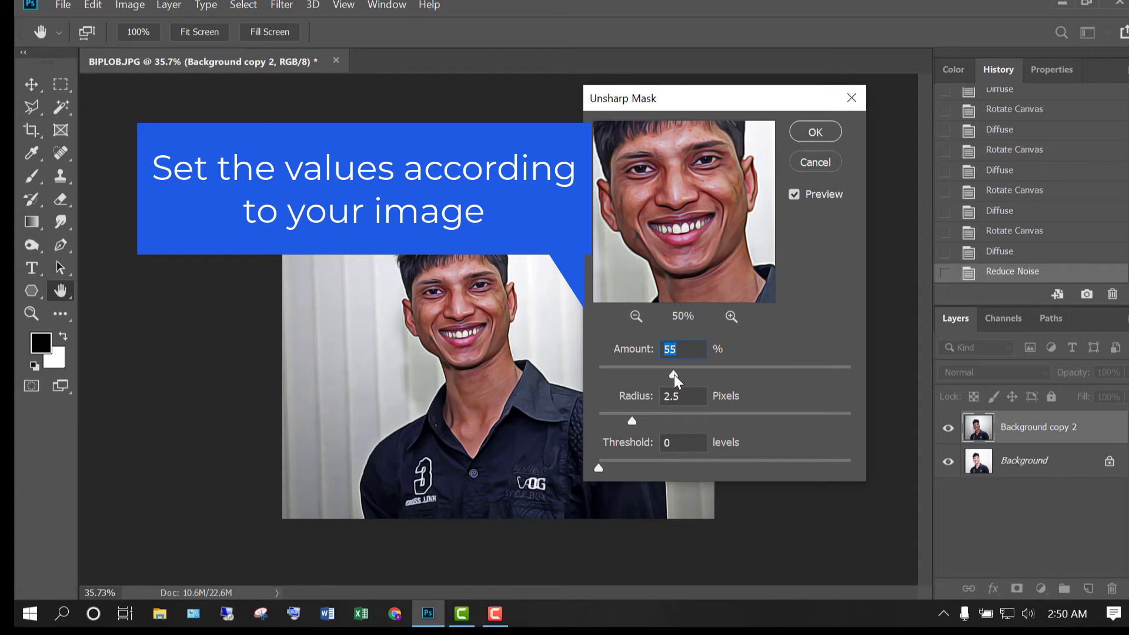
pyautogui.moveTo(674, 376); pyautogui.dragTo(764, 373)
pyautogui.press('Up')
pyautogui.press('Up')
pyautogui.press('Up')
pyautogui.press('Up')
pyautogui.press('Up')
pyautogui.press('Tab')
pyautogui.press('Tab')
pyautogui.click(814, 134)
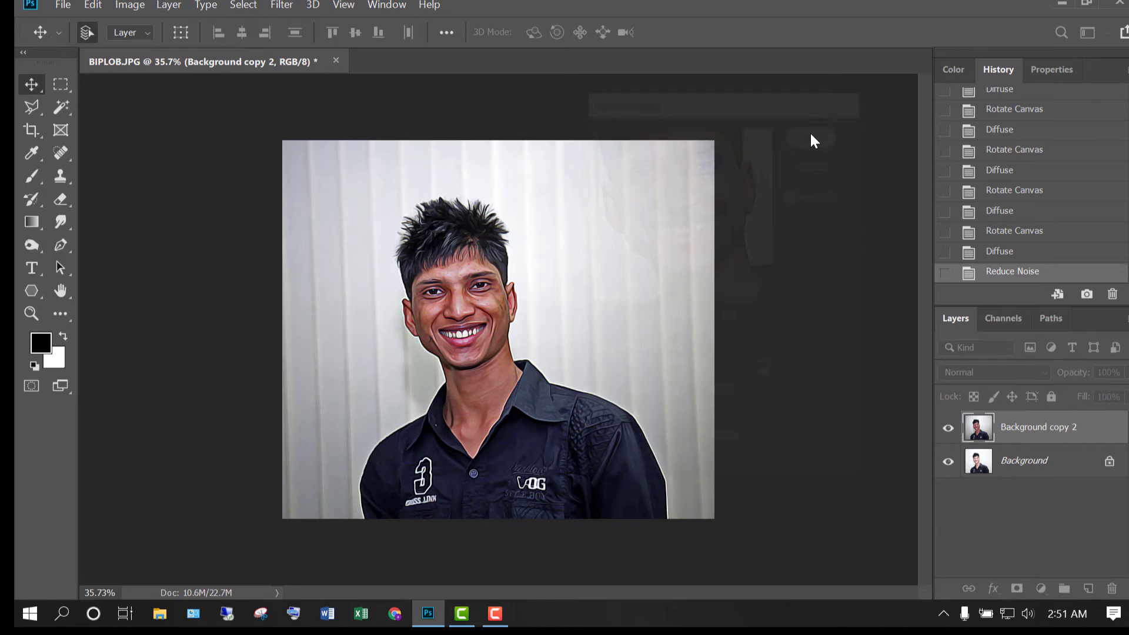
# Step: Duplicate the sharpened Background copy 2 layer within the same document under its default name
pyautogui.rightClick(1017, 437)
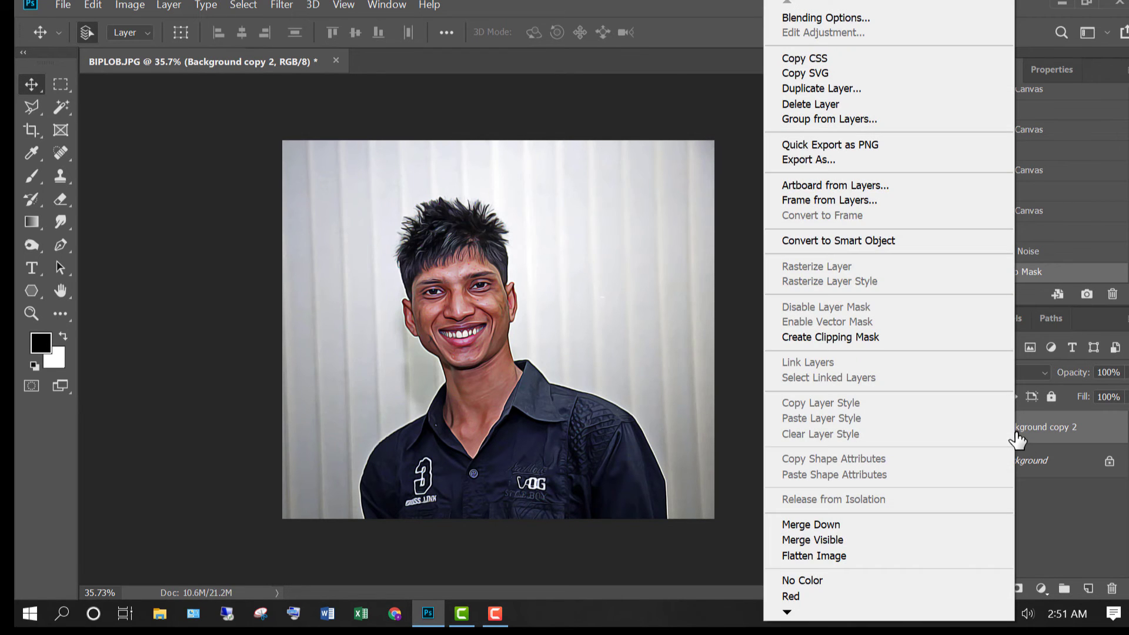
pyautogui.click(858, 93)
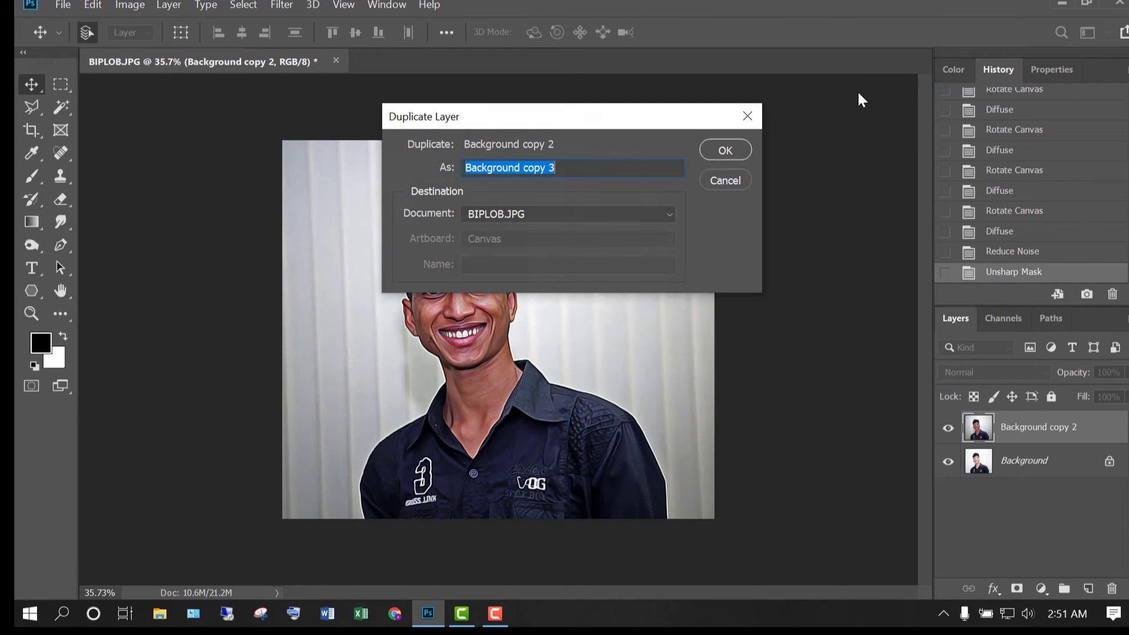
pyautogui.click(729, 150)
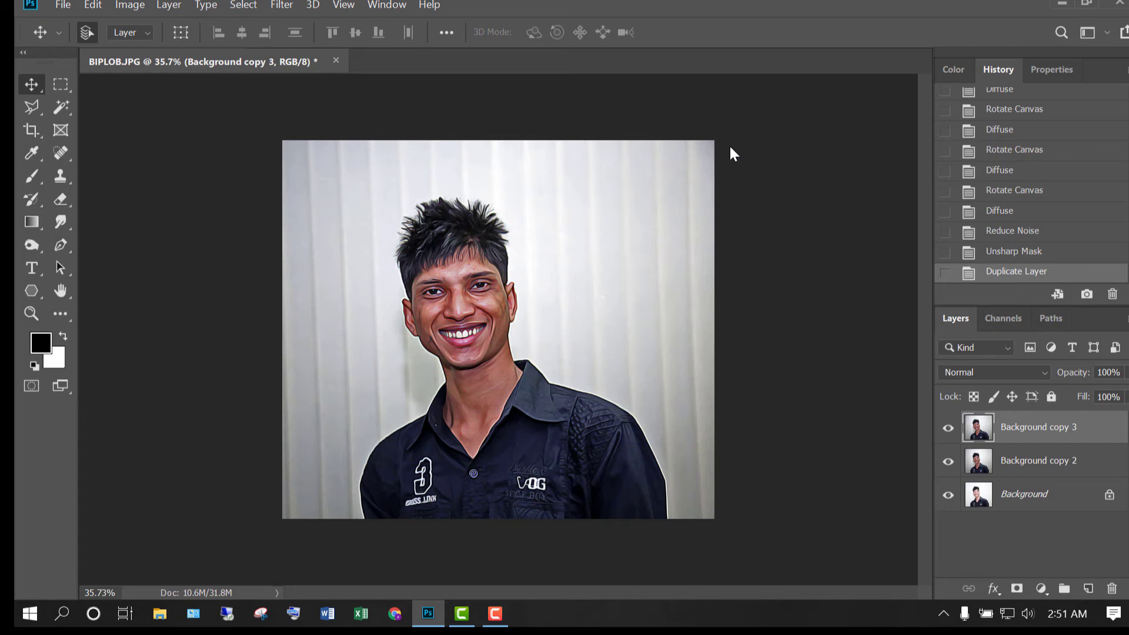
# Step: Apply a High Pass filter with a 4.0 pixel radius to the duplicated layer and set its blend mode to Overlay
pyautogui.click(280, 6)
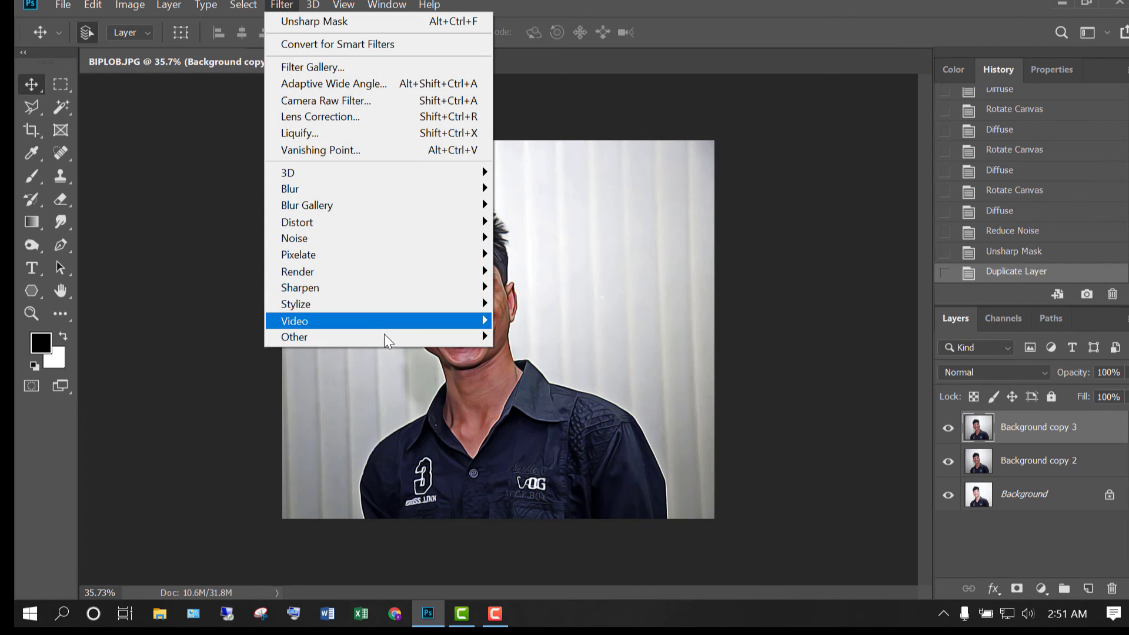
pyautogui.moveTo(386, 338)
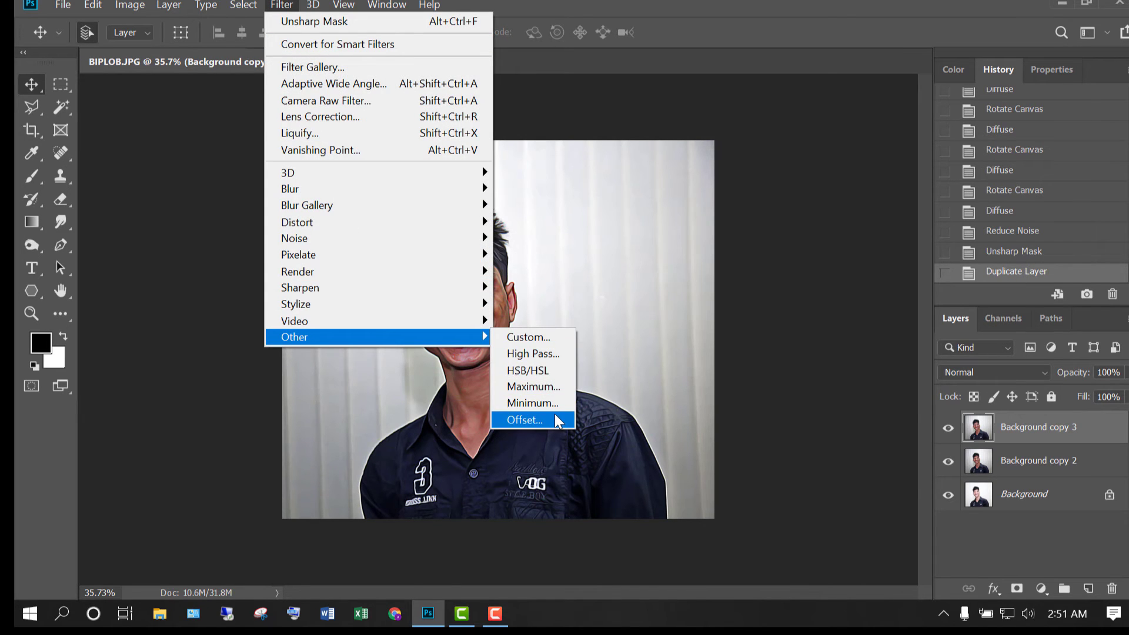
pyautogui.click(564, 355)
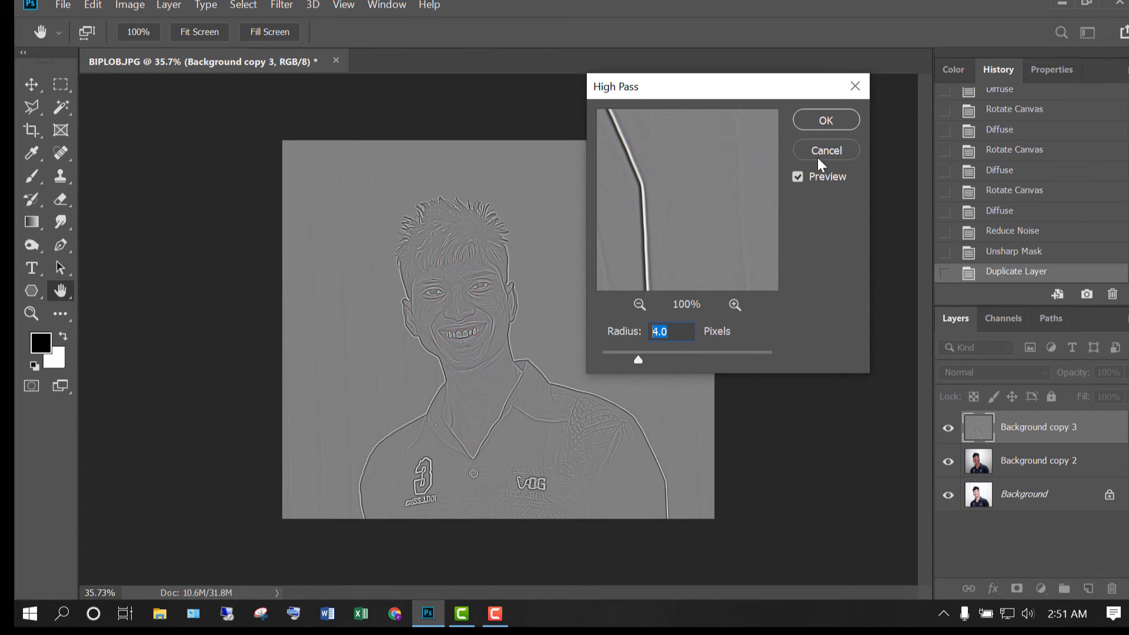
pyautogui.click(825, 121)
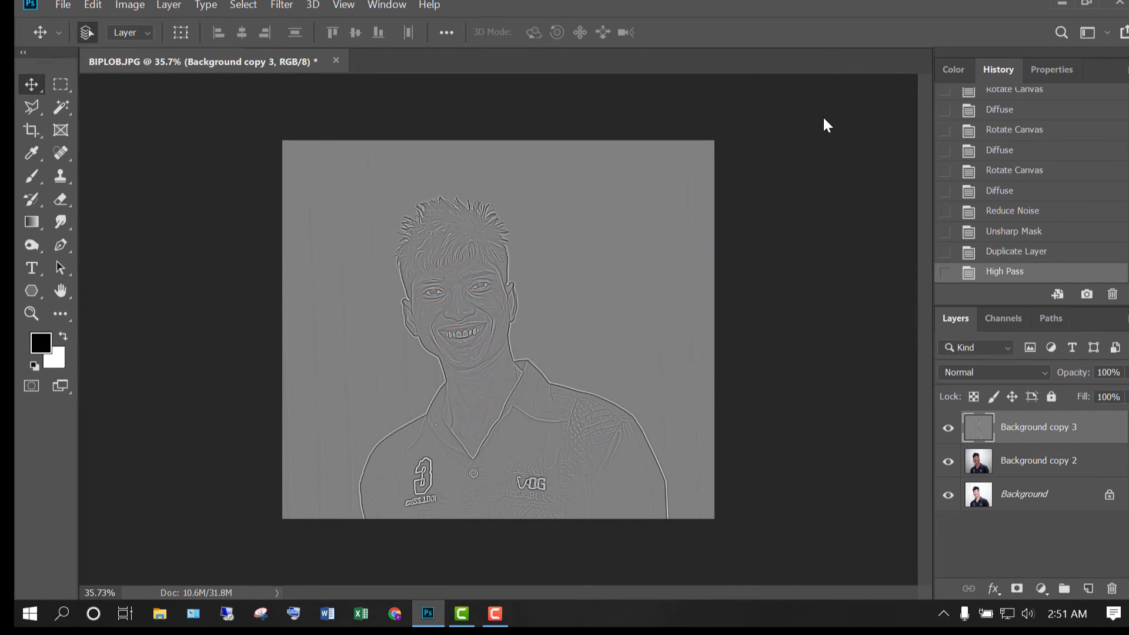
pyautogui.click(1033, 378)
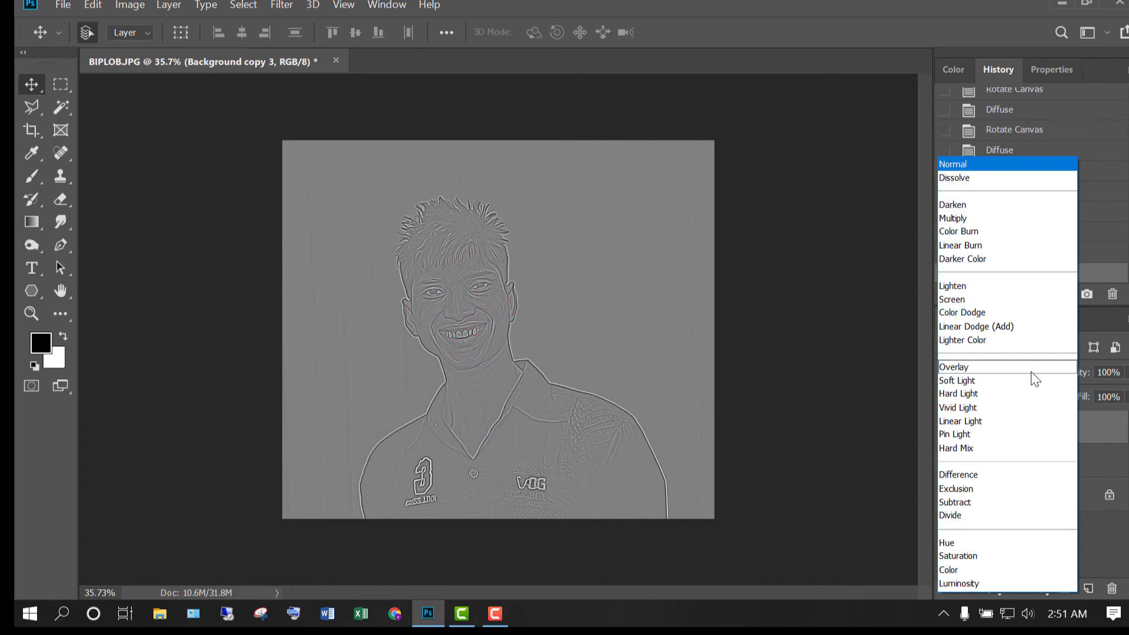
pyautogui.click(988, 368)
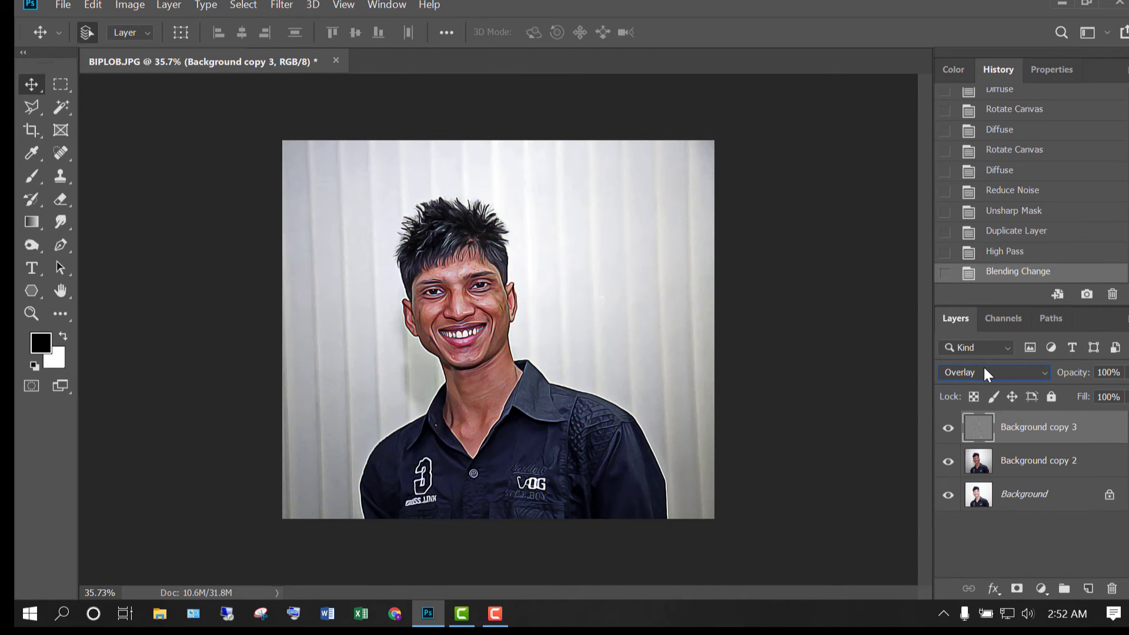
# Step: Merge the High Pass overlay layer with Background copy 2, leaving the locked Background layer separate
pyautogui.click(1034, 461)
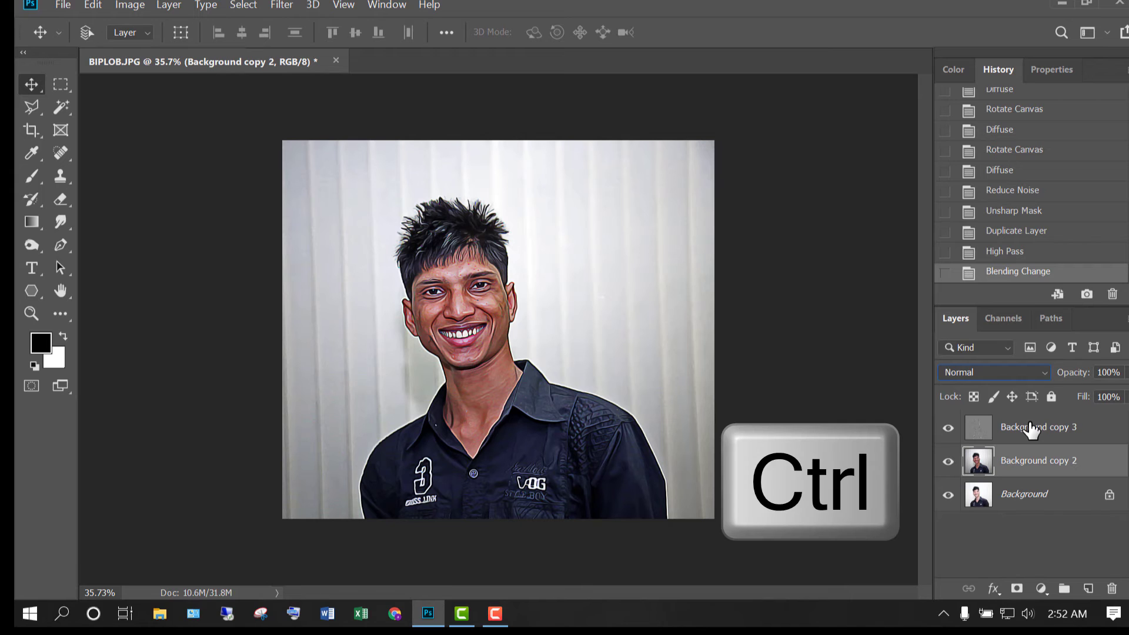
pyautogui.keyDown('ctrl'); pyautogui.click(1023, 434); pyautogui.keyUp('ctrl')
pyautogui.rightClick(1023, 435)
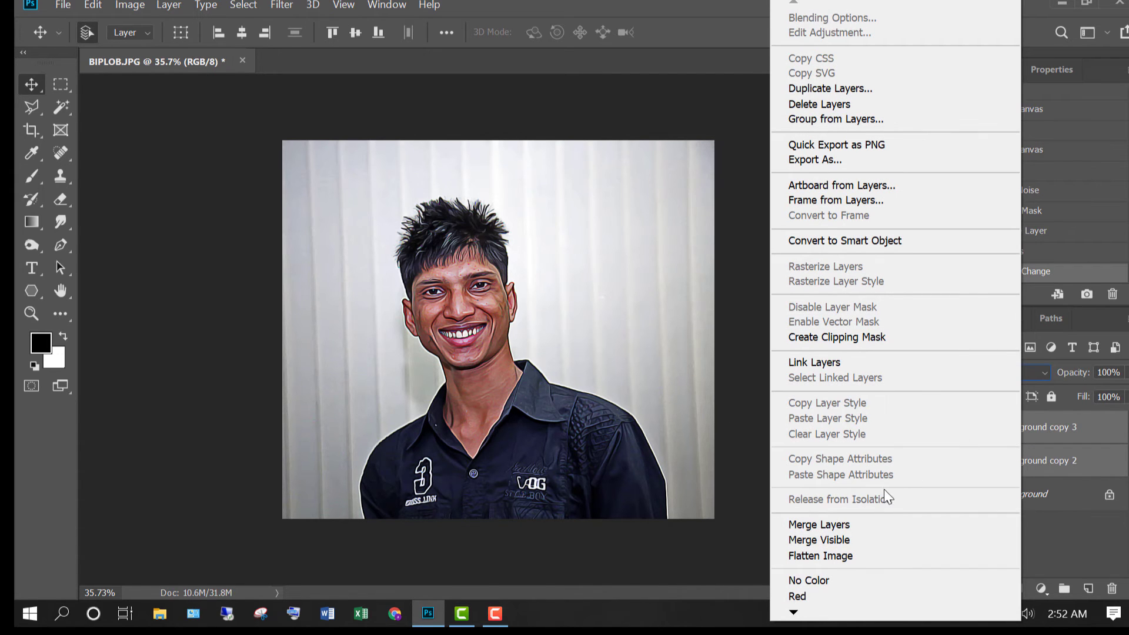
pyautogui.click(819, 526)
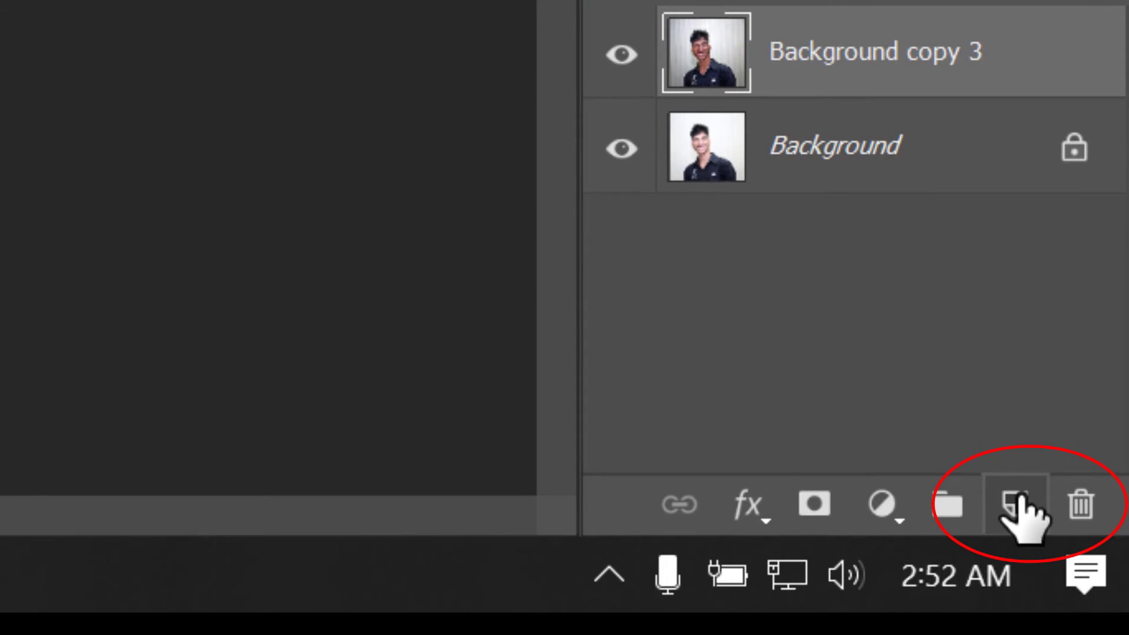
# Step: Add a new empty layer above the merged portrait and set the foreground color to orange-red f12600
pyautogui.click(1020, 509)
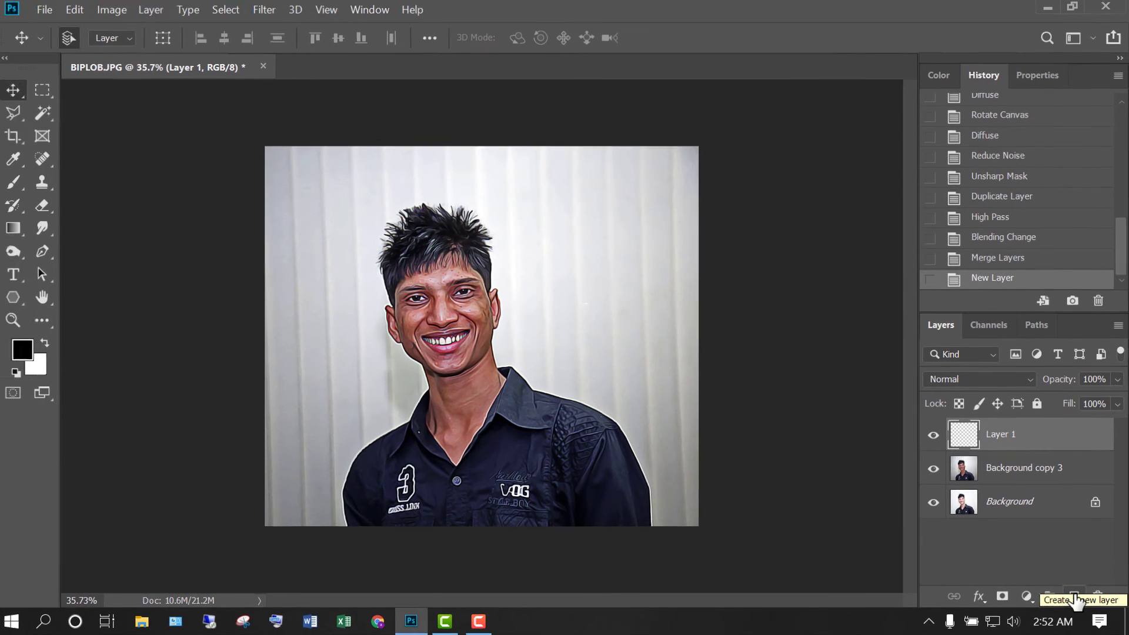
pyautogui.click(26, 352)
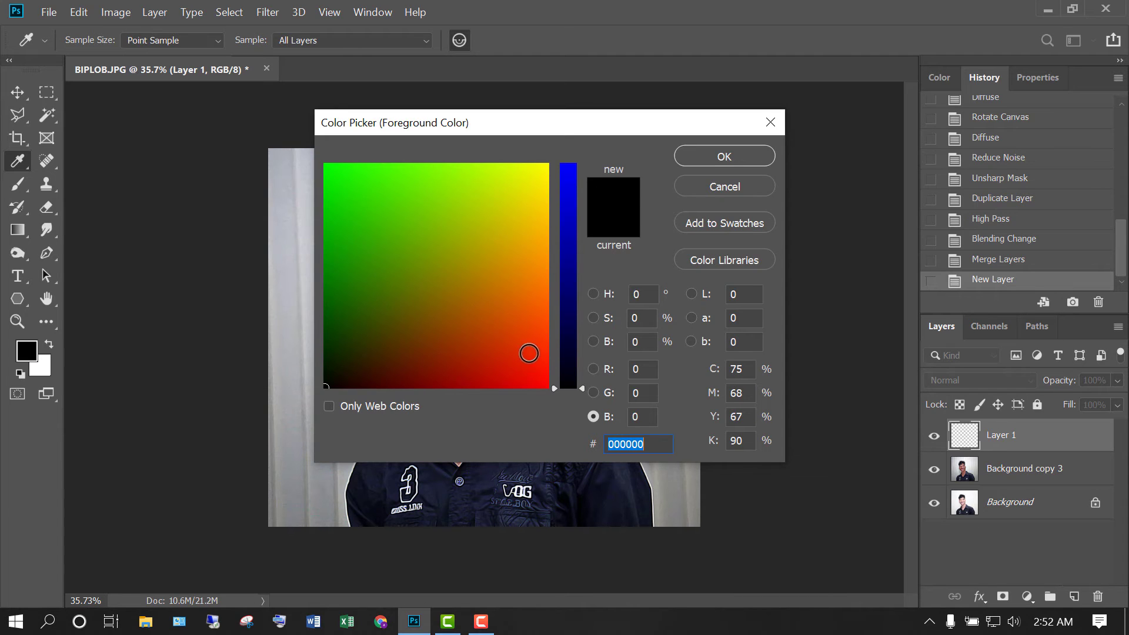
pyautogui.click(538, 348)
pyautogui.moveTo(537, 348); pyautogui.dragTo(541, 354)
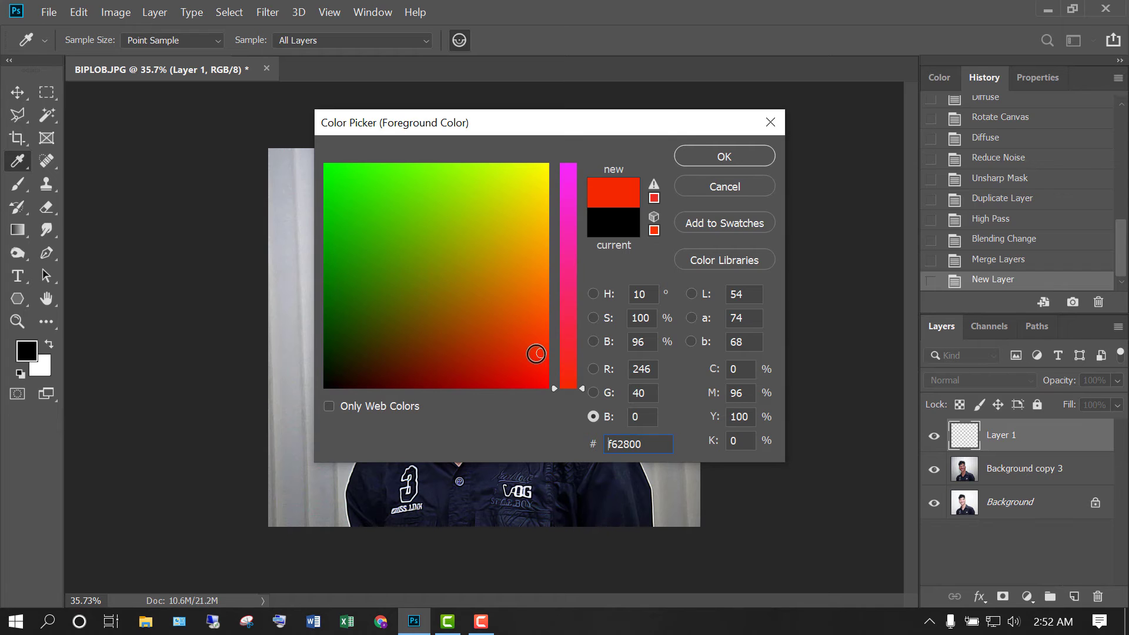
pyautogui.moveTo(541, 353); pyautogui.dragTo(537, 354)
pyautogui.click(723, 158)
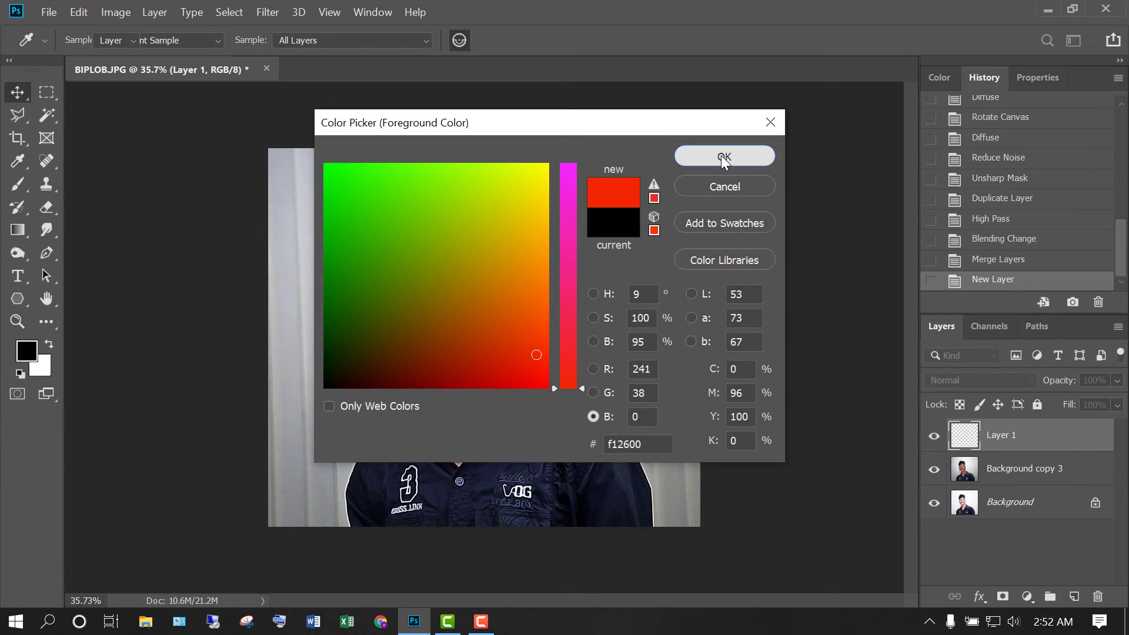
# Step: Choose the Brush tool and set the soft round brush's size to 3000 px
pyautogui.click(19, 184)
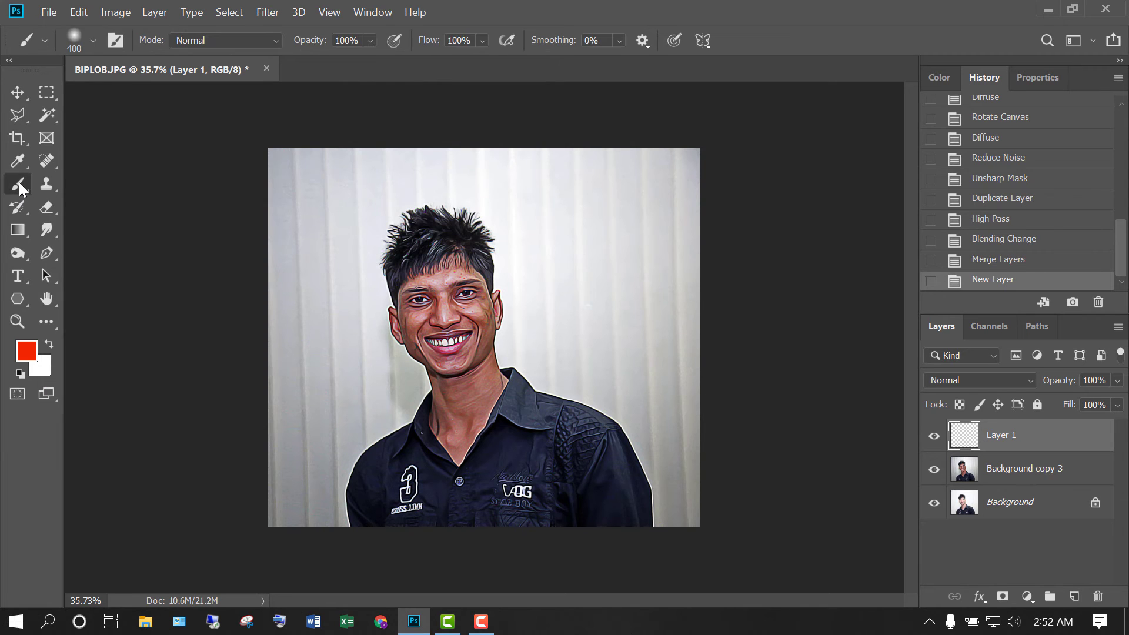
pyautogui.click(92, 40)
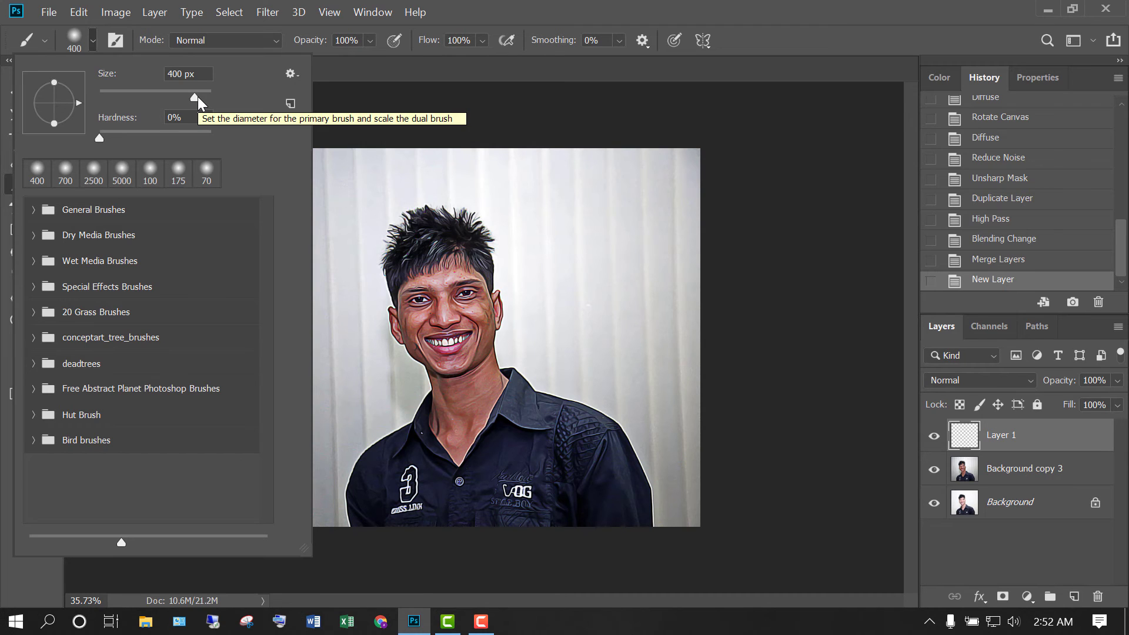
pyautogui.moveTo(197, 97); pyautogui.dragTo(98, 98)
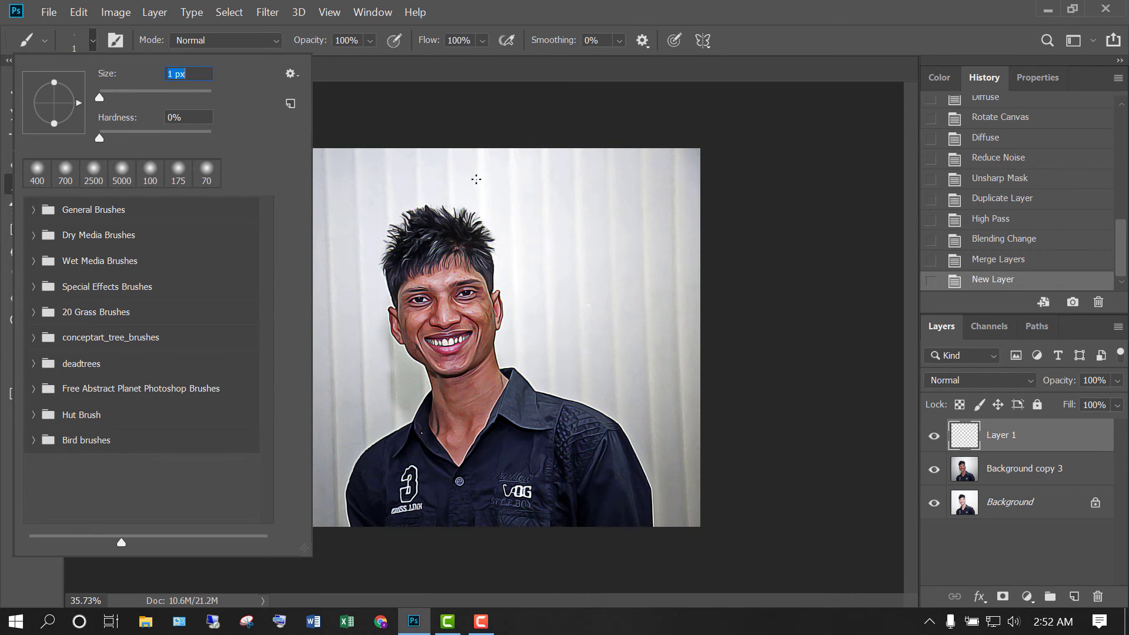
pyautogui.click(173, 91)
pyautogui.moveTo(199, 91); pyautogui.dragTo(199, 91)
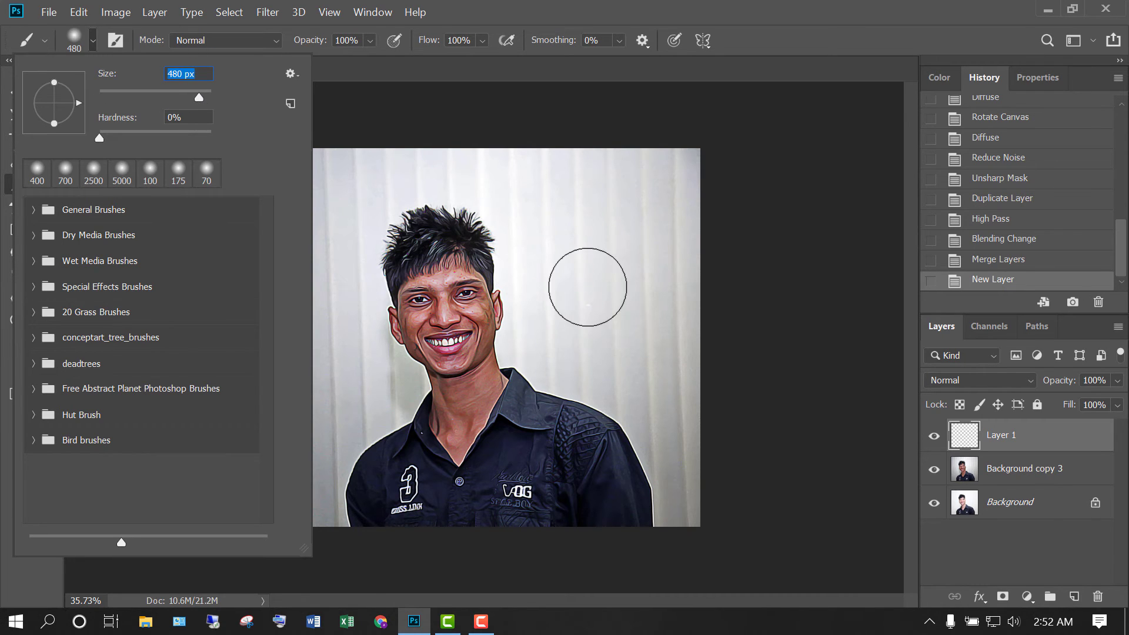
pyautogui.write('3000')
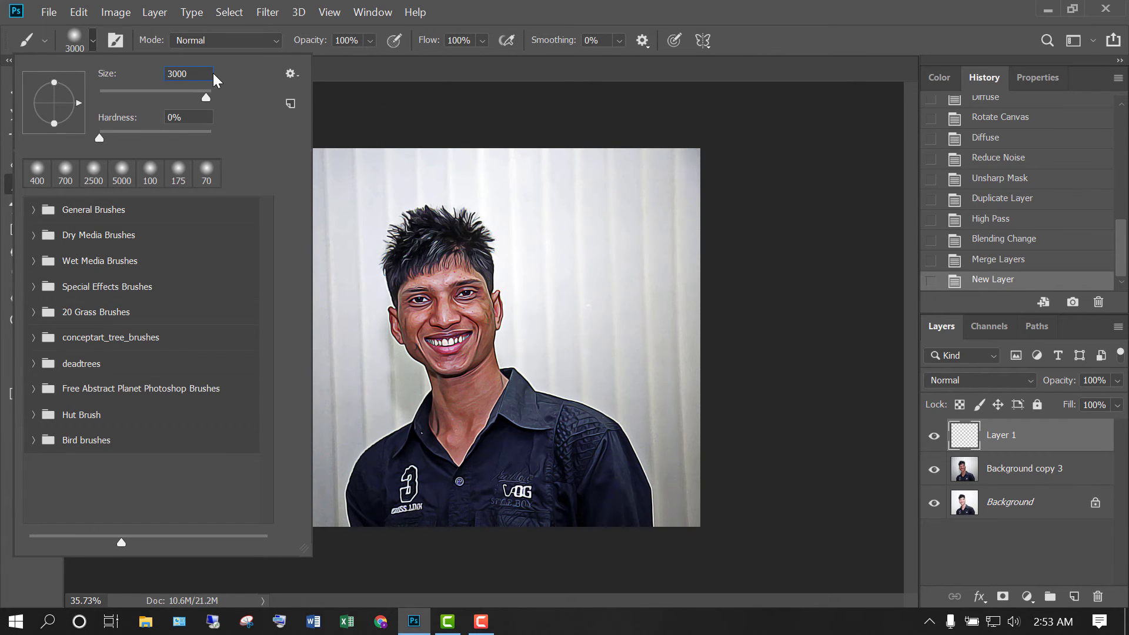
pyautogui.press('Return')
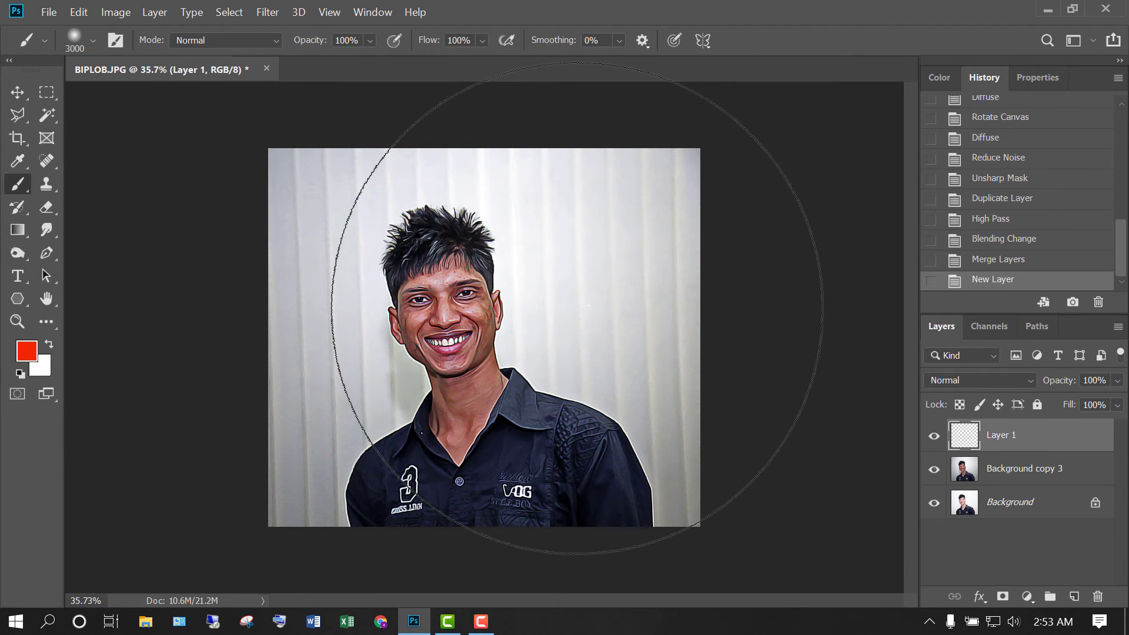
# Step: Paint a large orange-red glow to the right of the man's face and a green 087200 glow to the left
pyautogui.click(577, 308)
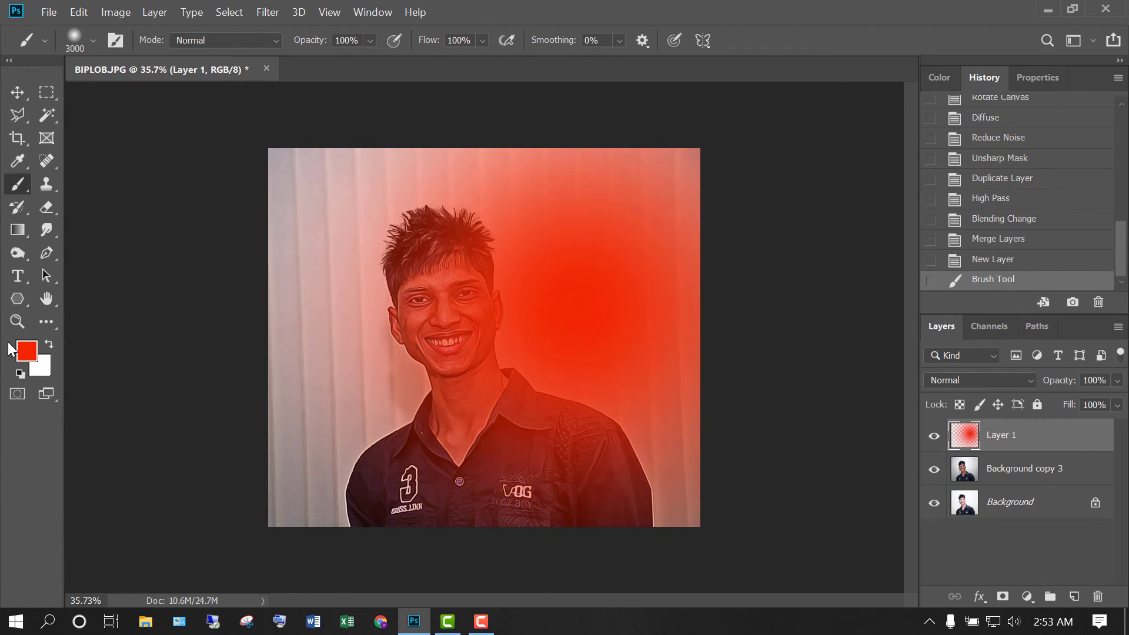
pyautogui.click(22, 355)
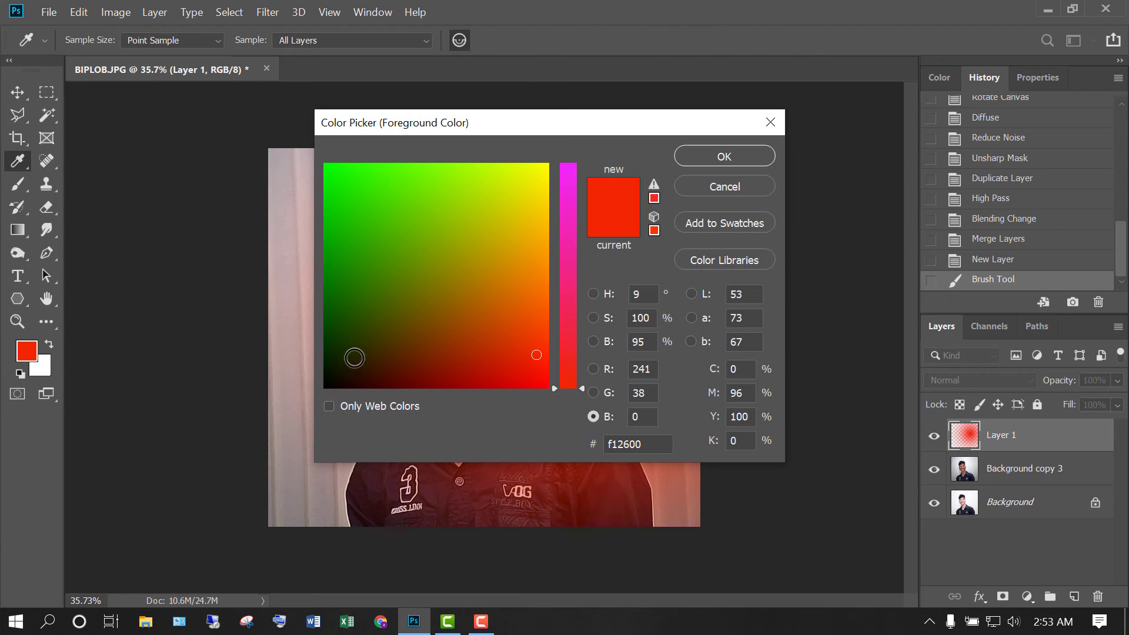
pyautogui.click(338, 321)
pyautogui.moveTo(338, 320); pyautogui.dragTo(332, 288)
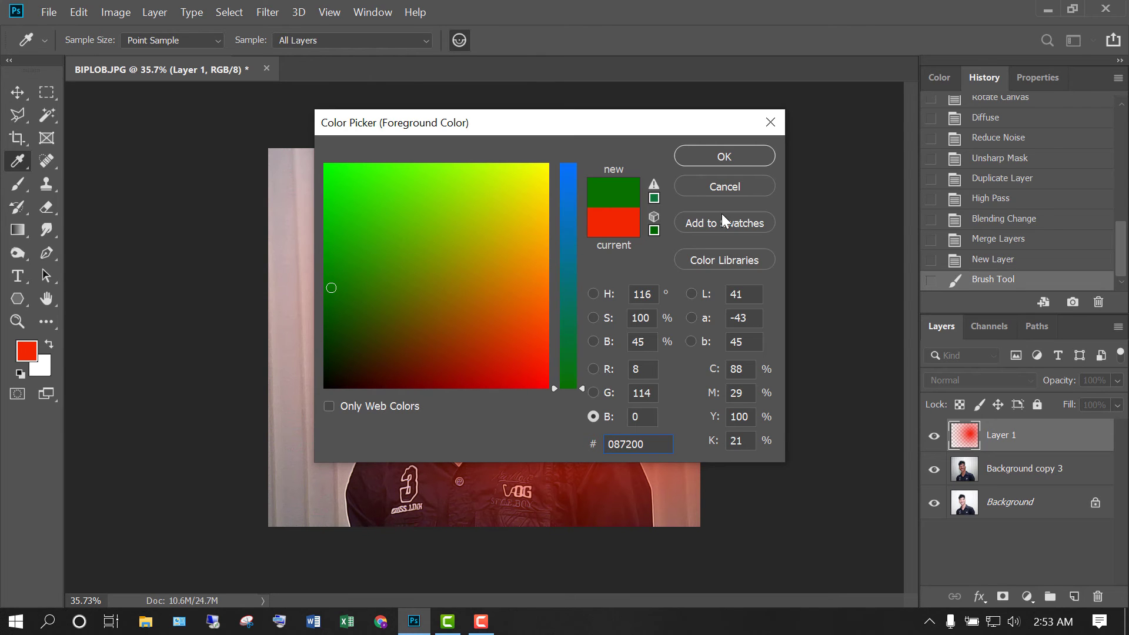
pyautogui.click(725, 156)
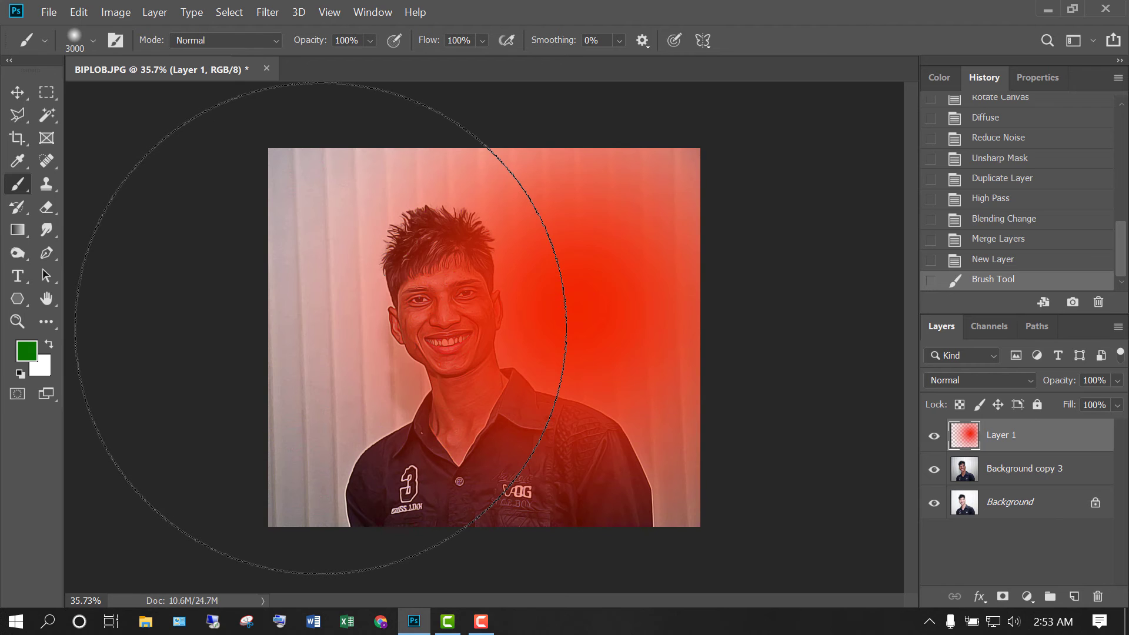
pyautogui.click(321, 328)
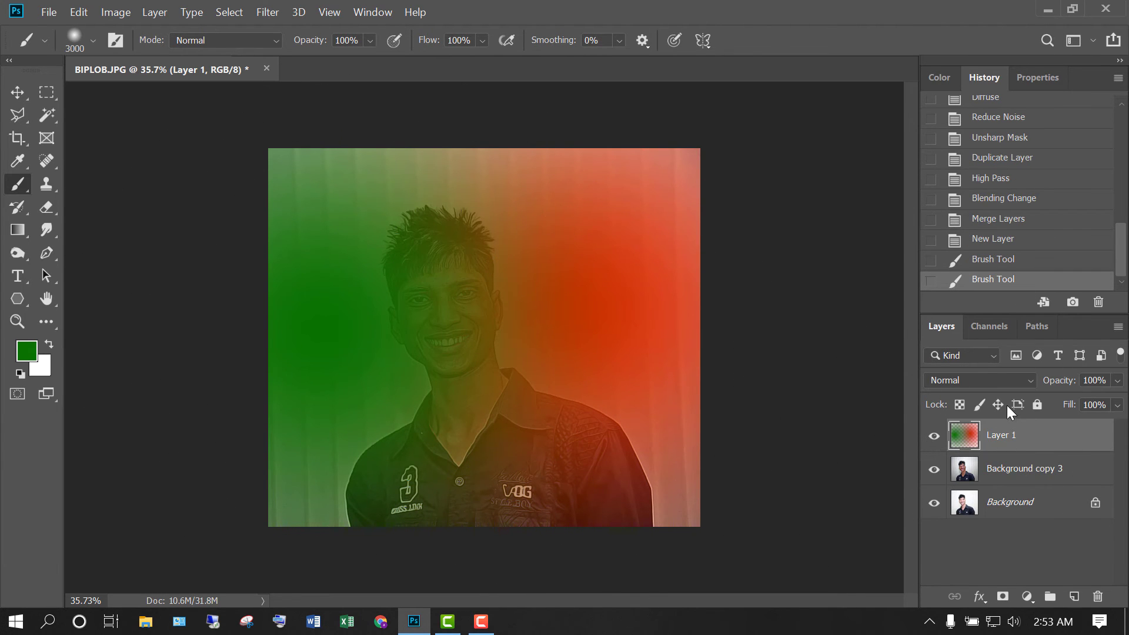
# Step: Set Layer 1's blend mode to Overlay and add a layer mask to it
pyautogui.click(1026, 383)
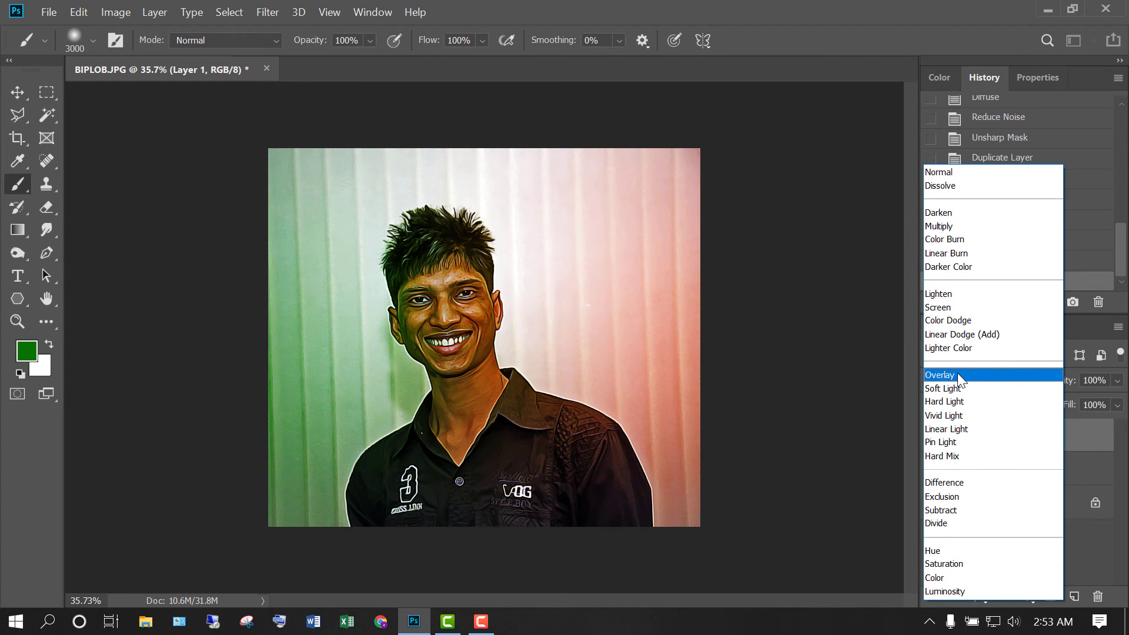
pyautogui.click(958, 374)
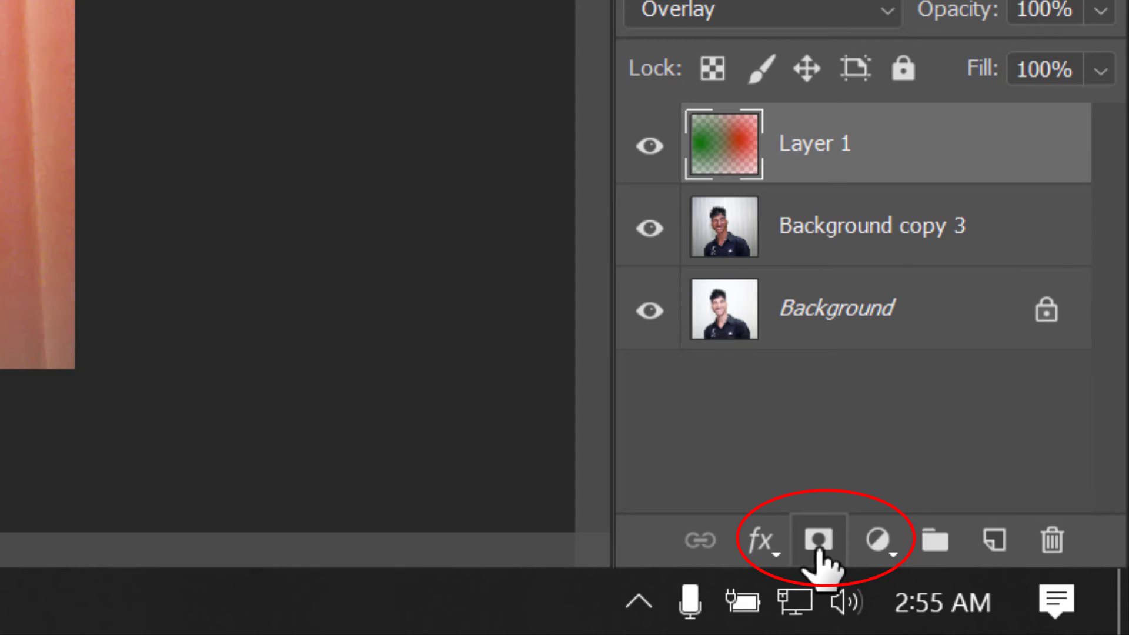
pyautogui.click(818, 541)
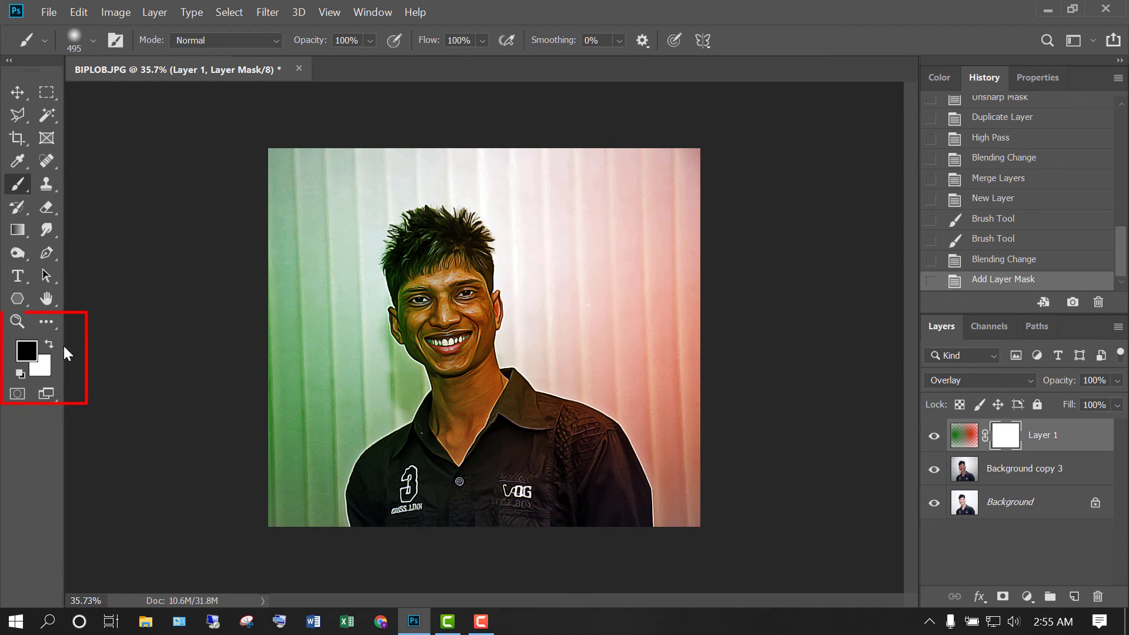
# Step: Paint with black 000000 on Layer 1's mask to remove the color tint from the curtain background around the man
pyautogui.click(27, 351)
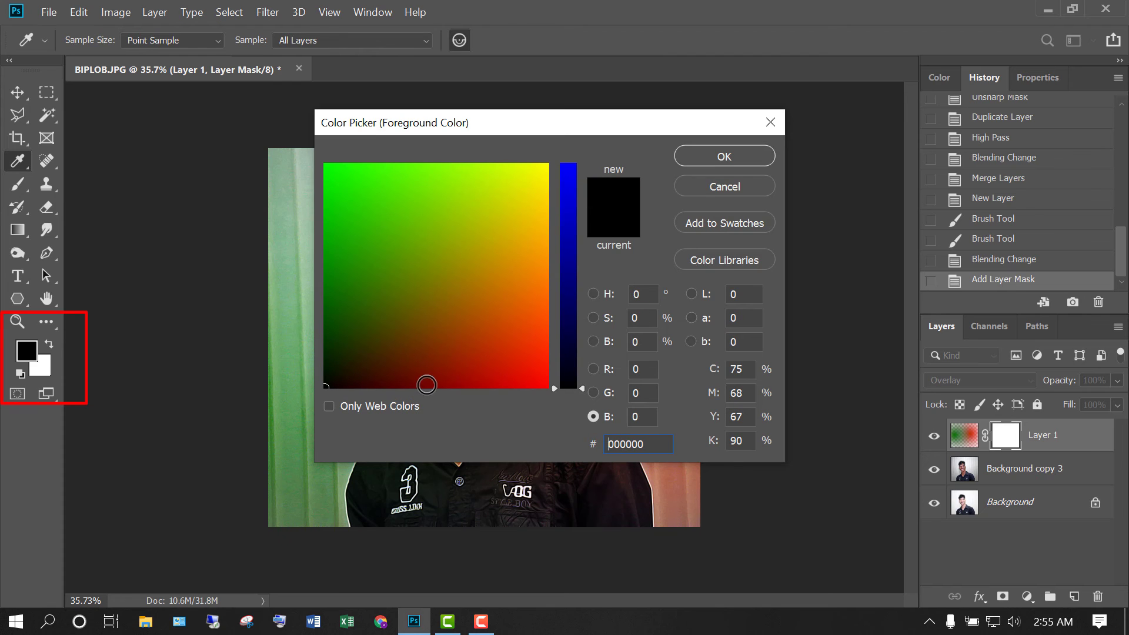
pyautogui.click(728, 156)
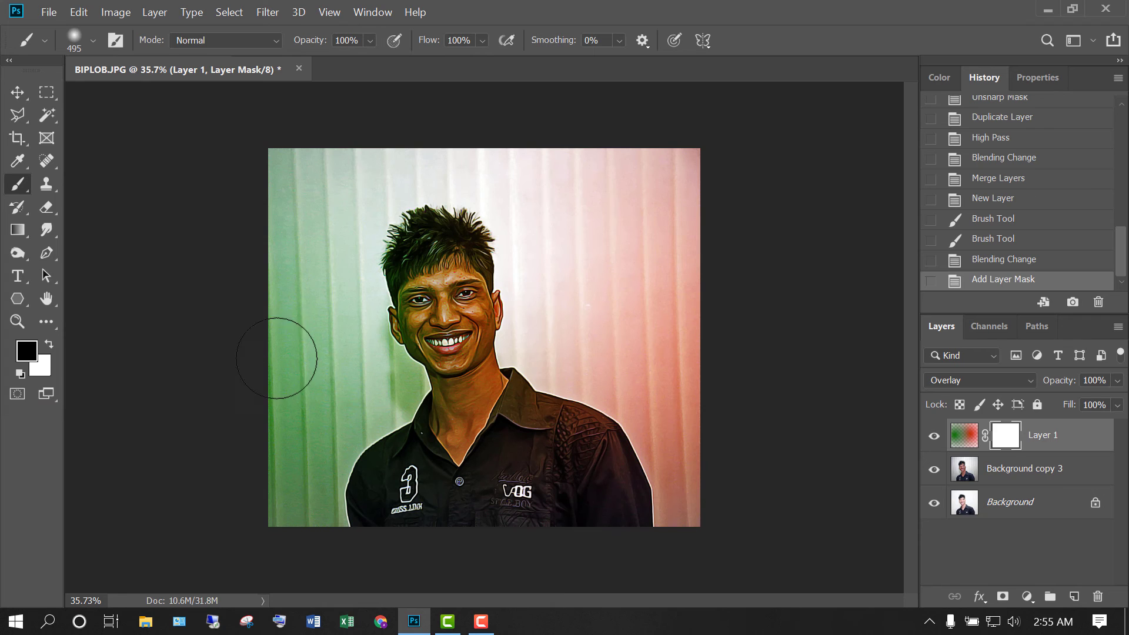
pyautogui.moveTo(274, 165)
pyautogui.mouseDown()
pyautogui.moveTo(275, 464)
pyautogui.moveTo(279, 506)
pyautogui.moveTo(293, 516)
pyautogui.moveTo(311, 429)
pyautogui.moveTo(343, 378)
pyautogui.moveTo(320, 324)
pyautogui.moveTo(327, 164)
pyautogui.mouseUp()
pyautogui.moveTo(686, 151)
pyautogui.mouseDown()
pyautogui.moveTo(701, 181)
pyautogui.moveTo(699, 517)
pyautogui.moveTo(681, 476)
pyautogui.moveTo(689, 444)
pyautogui.moveTo(640, 380)
pyautogui.moveTo(665, 411)
pyautogui.mouseUp()
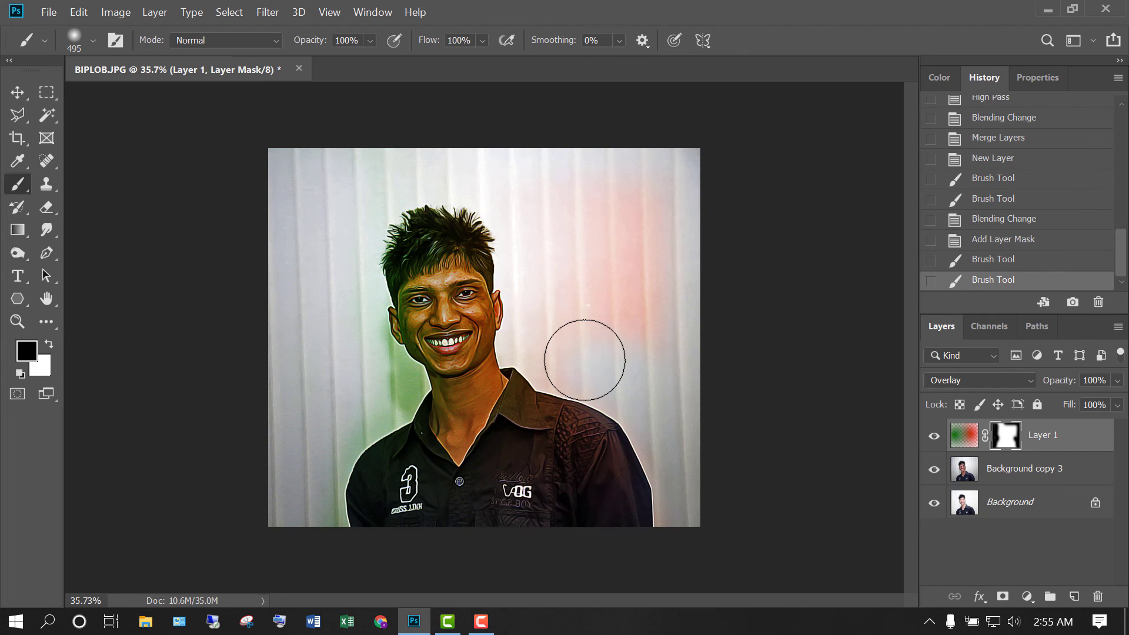
pyautogui.moveTo(643, 290)
pyautogui.mouseDown()
pyautogui.moveTo(557, 169)
pyautogui.moveTo(486, 152)
pyautogui.moveTo(368, 160)
pyautogui.moveTo(581, 153)
pyautogui.moveTo(592, 192)
pyautogui.moveTo(549, 328)
pyautogui.mouseUp()
pyautogui.moveTo(553, 265)
pyautogui.mouseDown()
pyautogui.moveTo(529, 206)
pyautogui.moveTo(429, 156)
pyautogui.moveTo(411, 182)
pyautogui.mouseUp()
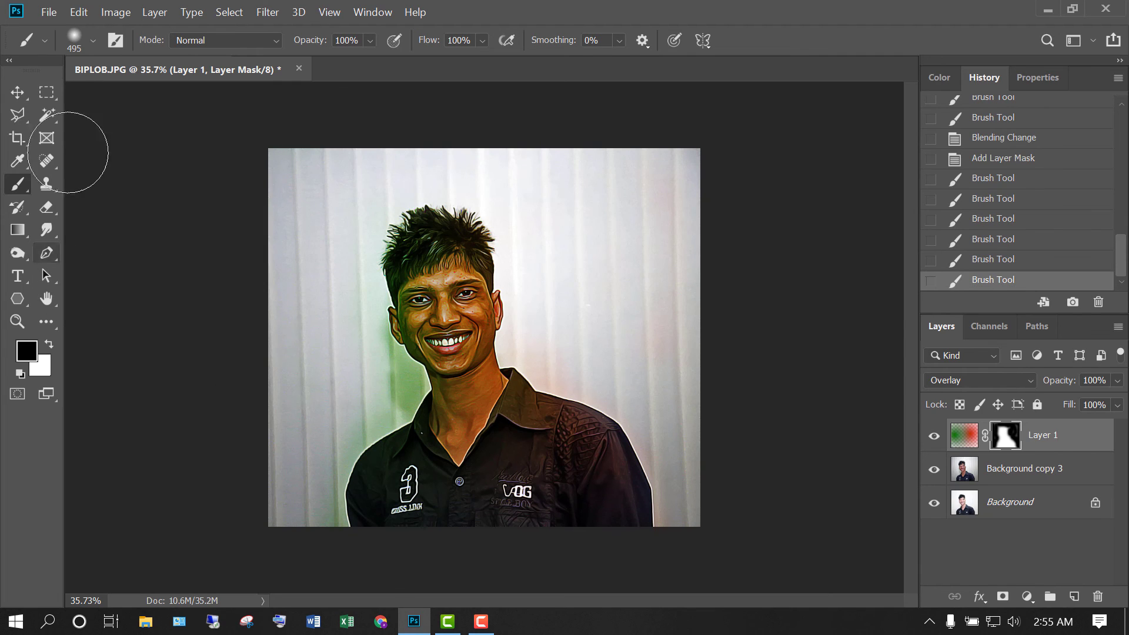
# Step: Reduce the soft brush to 187 px and mask out the green tint on the curtain beside the man's neck
pyautogui.click(91, 40)
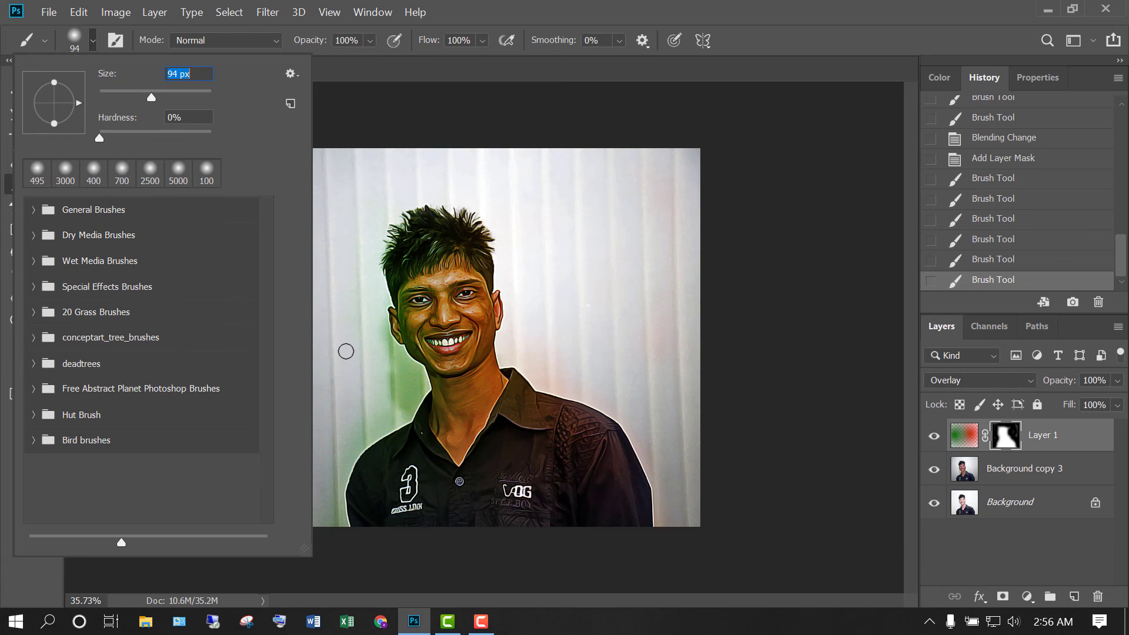
pyautogui.moveTo(151, 97); pyautogui.dragTo(164, 94)
pyautogui.click(180, 91)
pyautogui.click(392, 394)
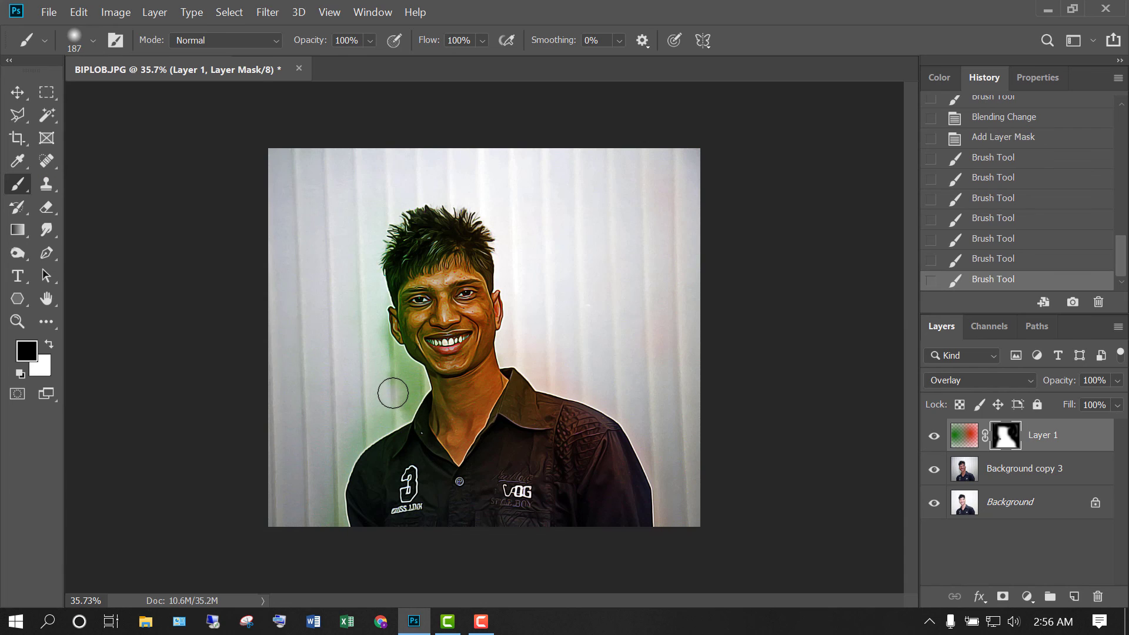
pyautogui.moveTo(392, 393); pyautogui.dragTo(372, 344)
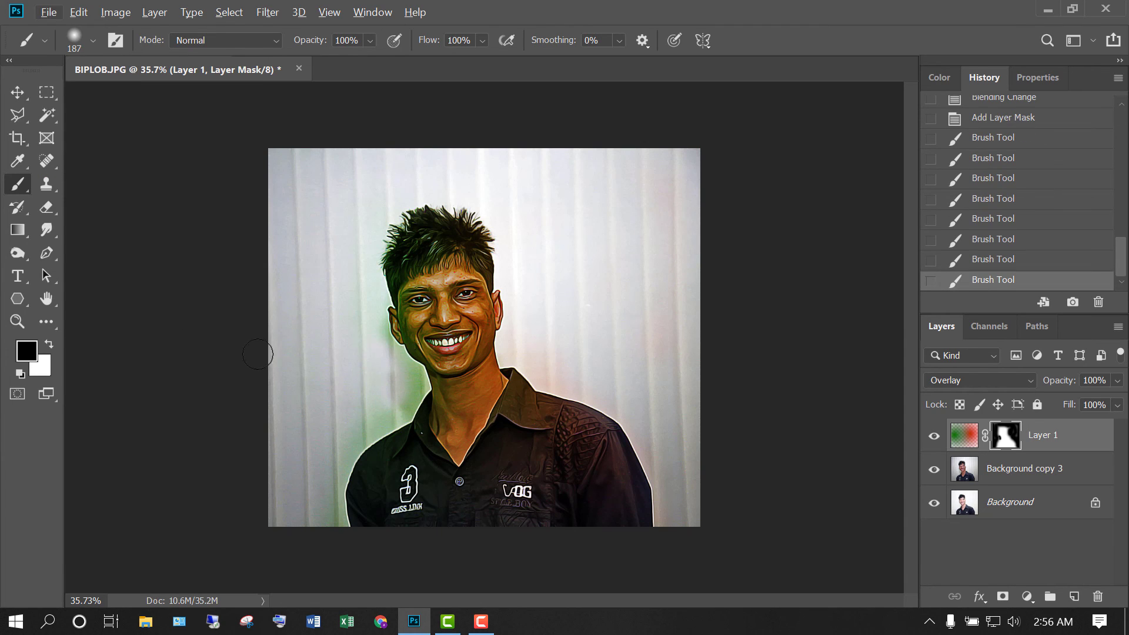
# Step: Mask out the remaining green tint on the curtain beside the man's ear and jaw at 200% zoom
pyautogui.click(18, 322)
pyautogui.click(429, 370)
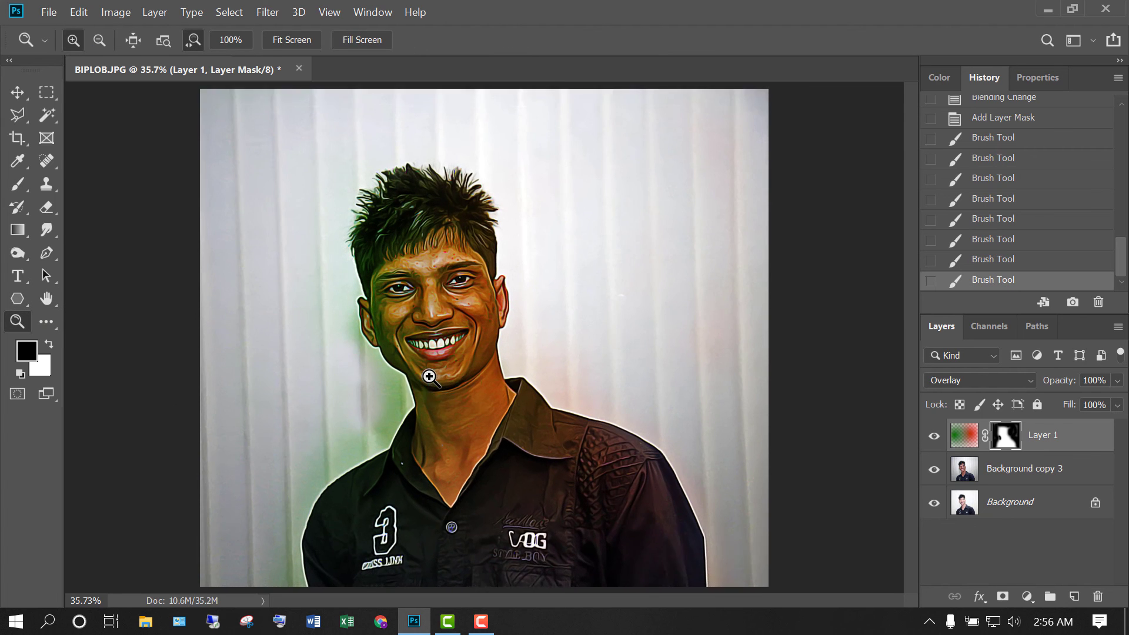
pyautogui.click(390, 389)
pyautogui.click(340, 379)
pyautogui.click(338, 368)
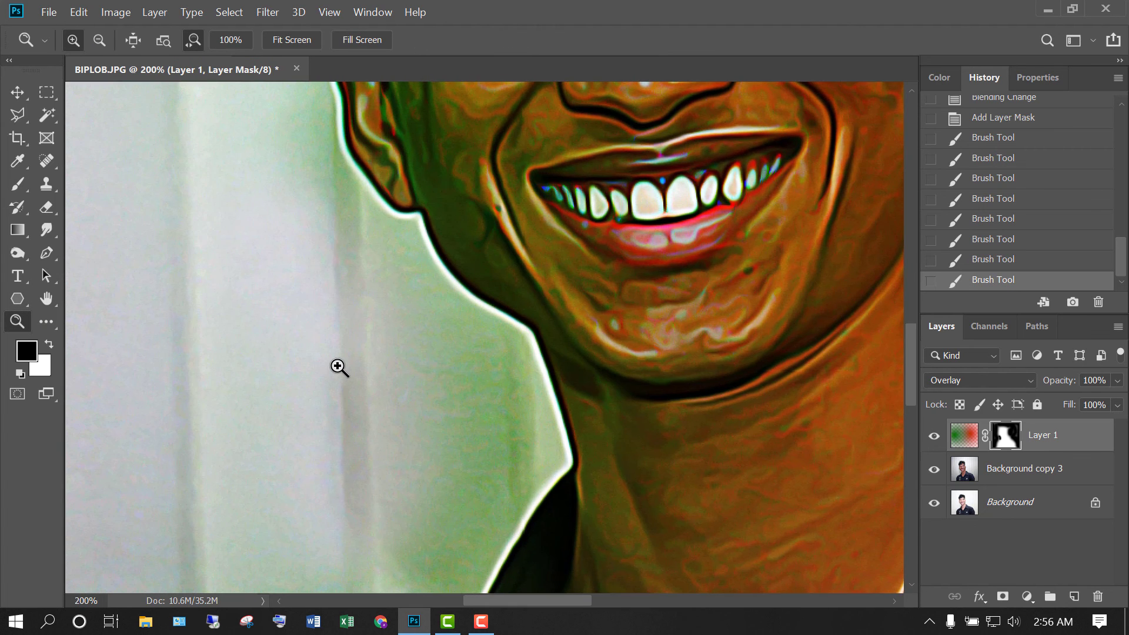
pyautogui.scroll(3, 343, 353)
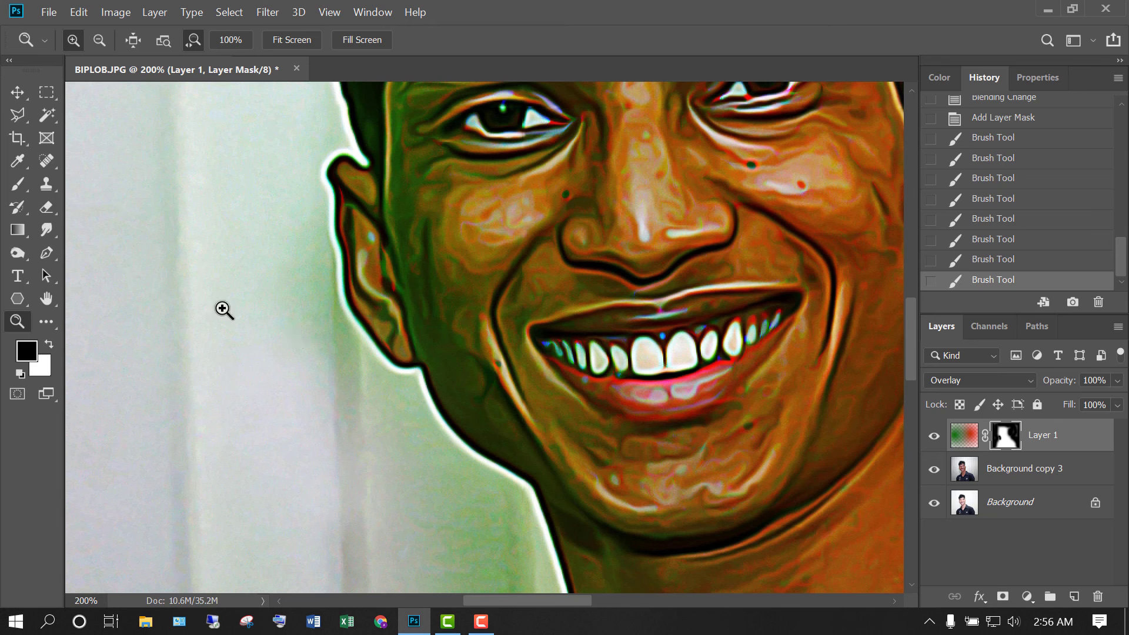
pyautogui.click(18, 184)
pyautogui.moveTo(167, 178)
pyautogui.mouseDown()
pyautogui.moveTo(176, 242)
pyautogui.moveTo(260, 354)
pyautogui.moveTo(259, 307)
pyautogui.moveTo(226, 209)
pyautogui.moveTo(241, 329)
pyautogui.mouseUp()
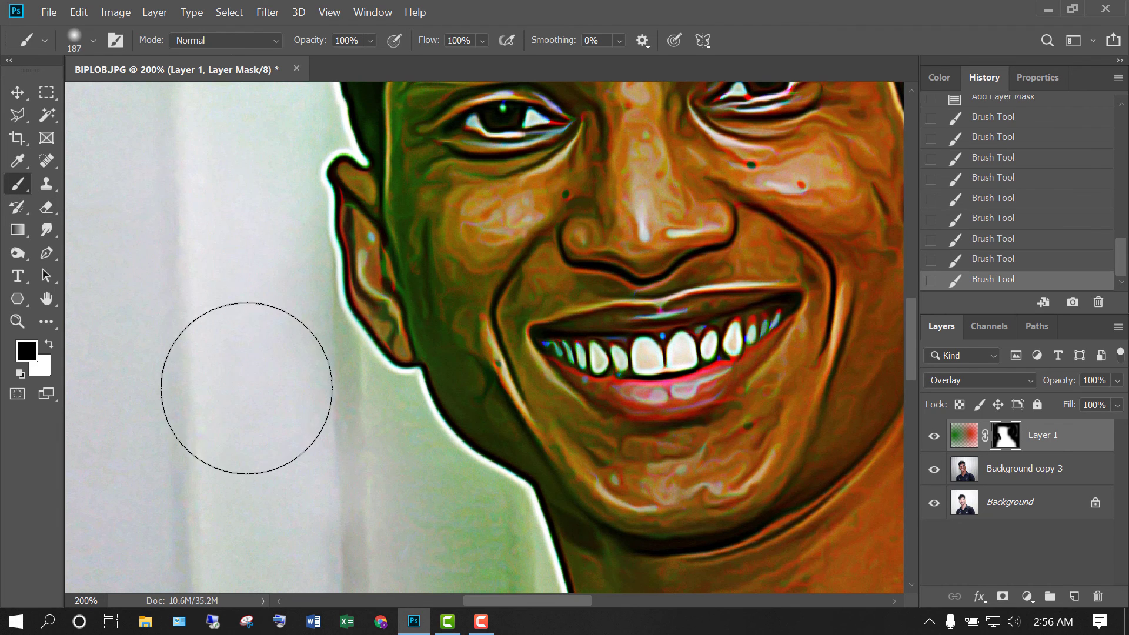
pyautogui.scroll(-4, 244, 377)
pyautogui.moveTo(252, 373)
pyautogui.mouseDown()
pyautogui.moveTo(359, 352)
pyautogui.moveTo(308, 323)
pyautogui.moveTo(290, 280)
pyautogui.mouseUp()
# Step: Mask out the green tint on the curtain between the man's jaw, collar and left-hand shoulder
pyautogui.scroll(-1, 299, 321)
pyautogui.scroll(-1, 299, 321)
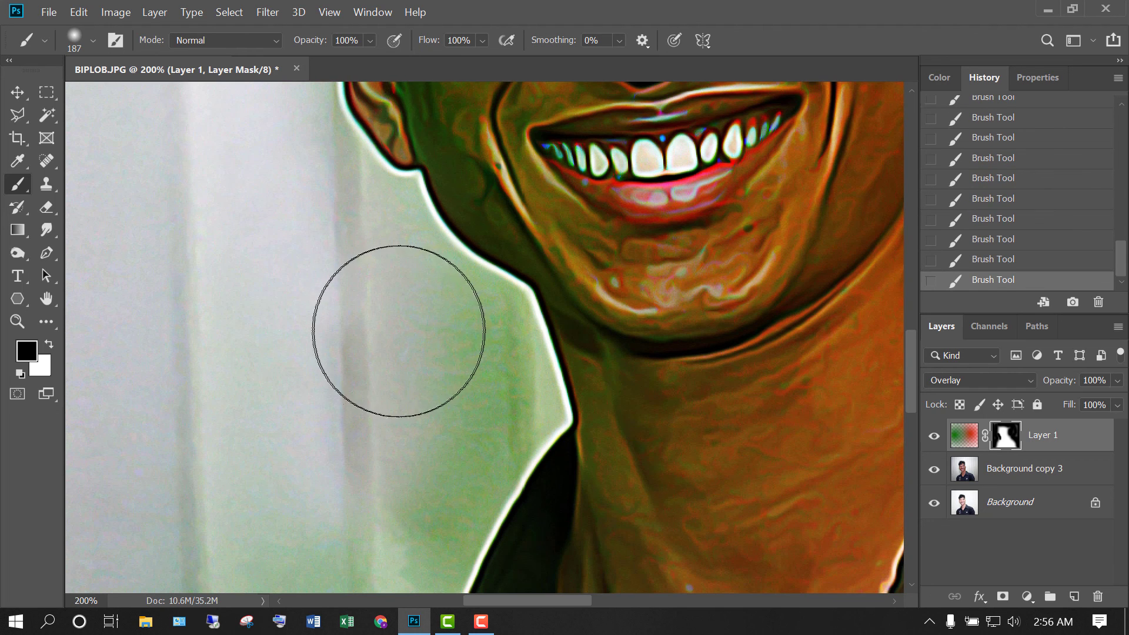
pyautogui.moveTo(395, 333)
pyautogui.mouseDown()
pyautogui.moveTo(426, 335)
pyautogui.moveTo(449, 398)
pyautogui.mouseUp()
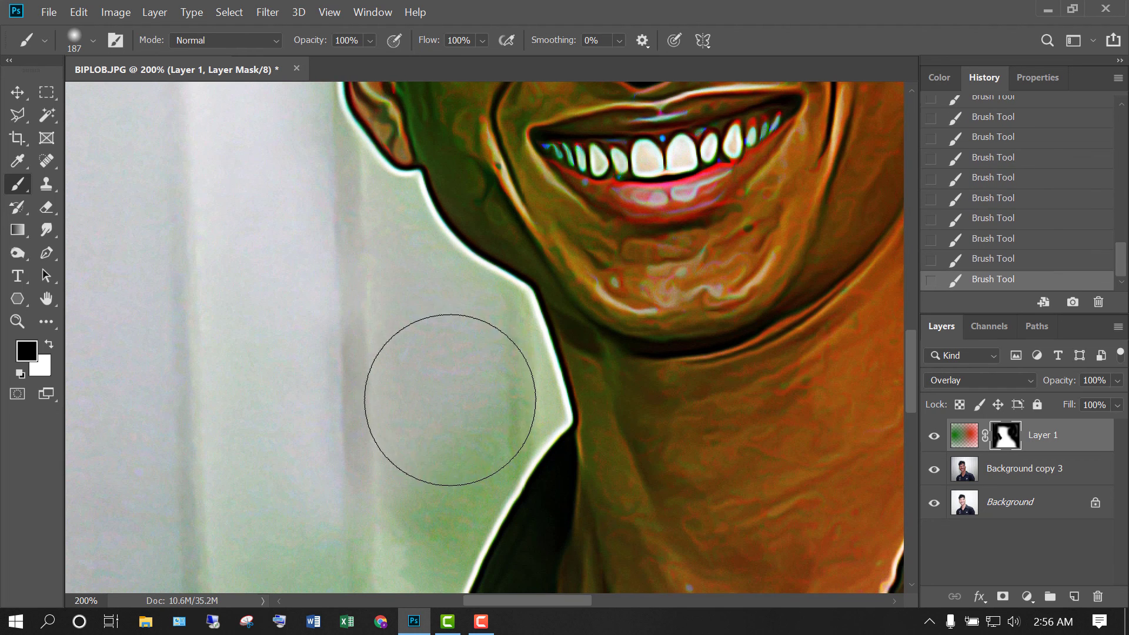
pyautogui.scroll(-3, 453, 403)
pyautogui.moveTo(450, 295)
pyautogui.mouseDown()
pyautogui.moveTo(432, 285)
pyautogui.moveTo(405, 370)
pyautogui.moveTo(273, 429)
pyautogui.mouseUp()
pyautogui.scroll(-3, 259, 412)
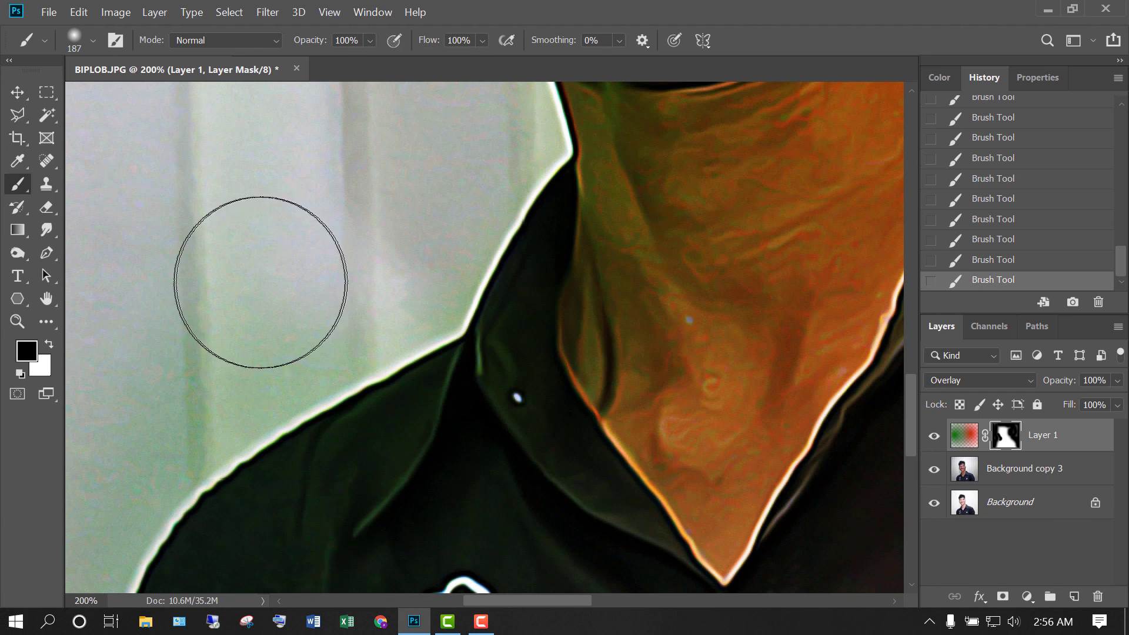
pyautogui.moveTo(259, 285)
pyautogui.mouseDown()
pyautogui.moveTo(137, 380)
pyautogui.moveTo(222, 346)
pyautogui.moveTo(236, 323)
pyautogui.mouseUp()
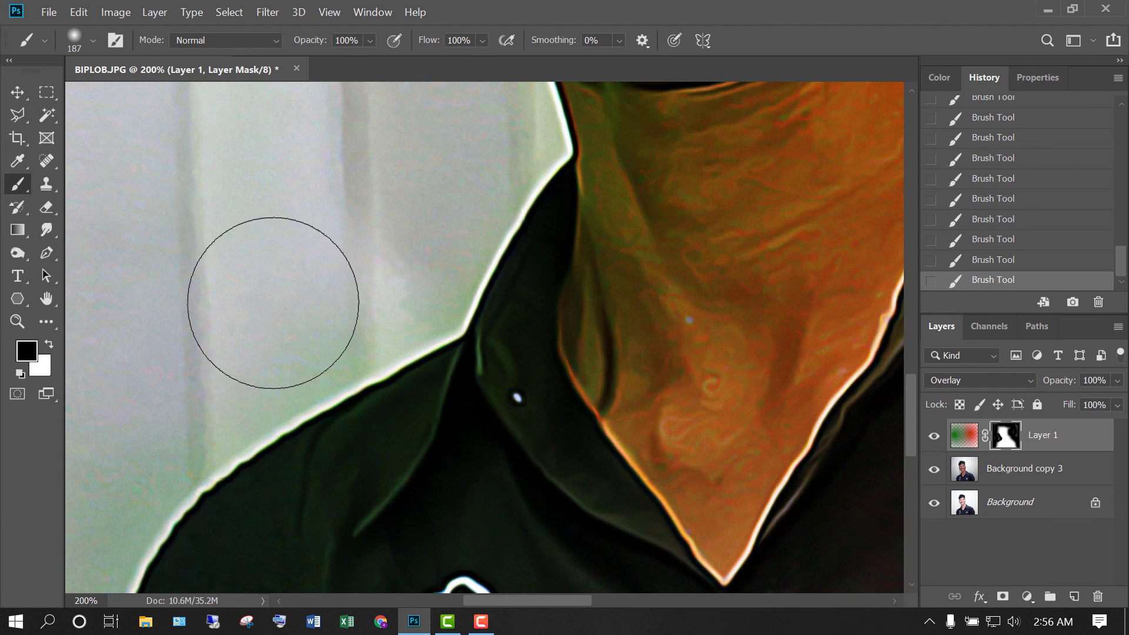
# Step: Mask out the green tint beside the outer left-hand sleeve down to the photo's lower edge
pyautogui.scroll(-4, 285, 290)
pyautogui.scroll(-2, 285, 290)
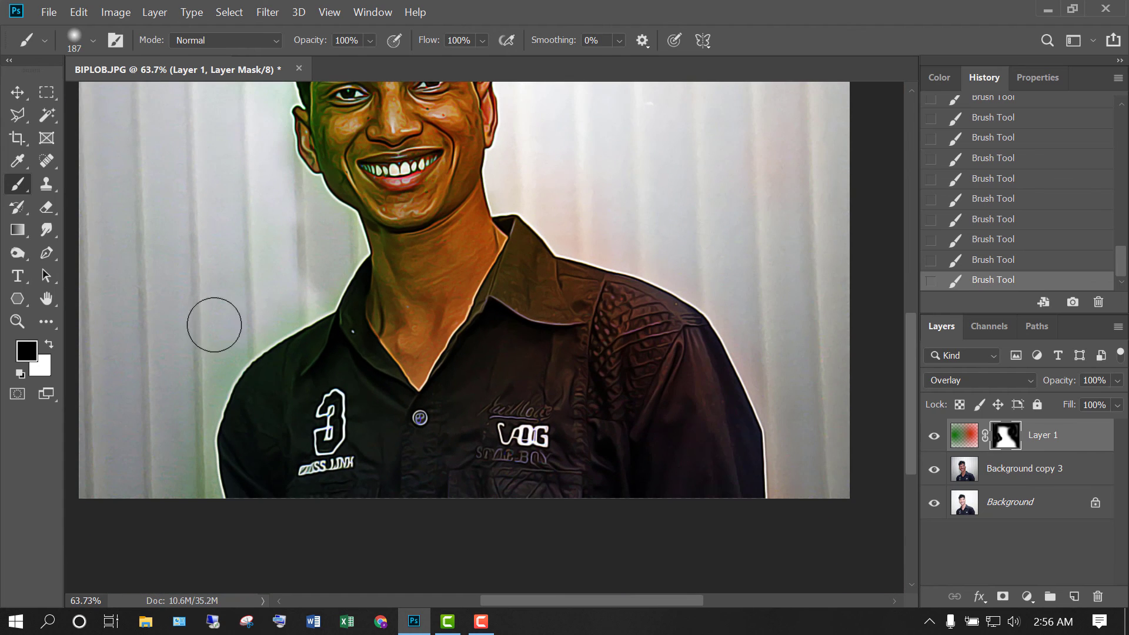
pyautogui.moveTo(202, 353)
pyautogui.mouseDown()
pyautogui.moveTo(227, 332)
pyautogui.moveTo(194, 395)
pyautogui.moveTo(189, 444)
pyautogui.mouseUp()
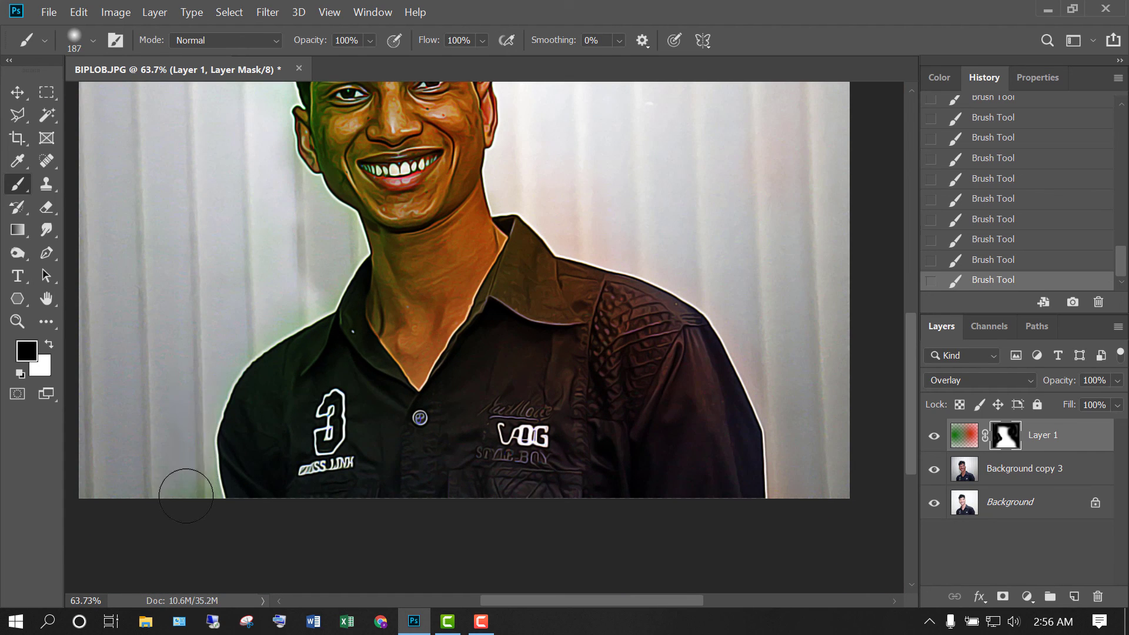
# Step: Enlarge the soft brush to 700 px
pyautogui.scroll(5, 660, 411)
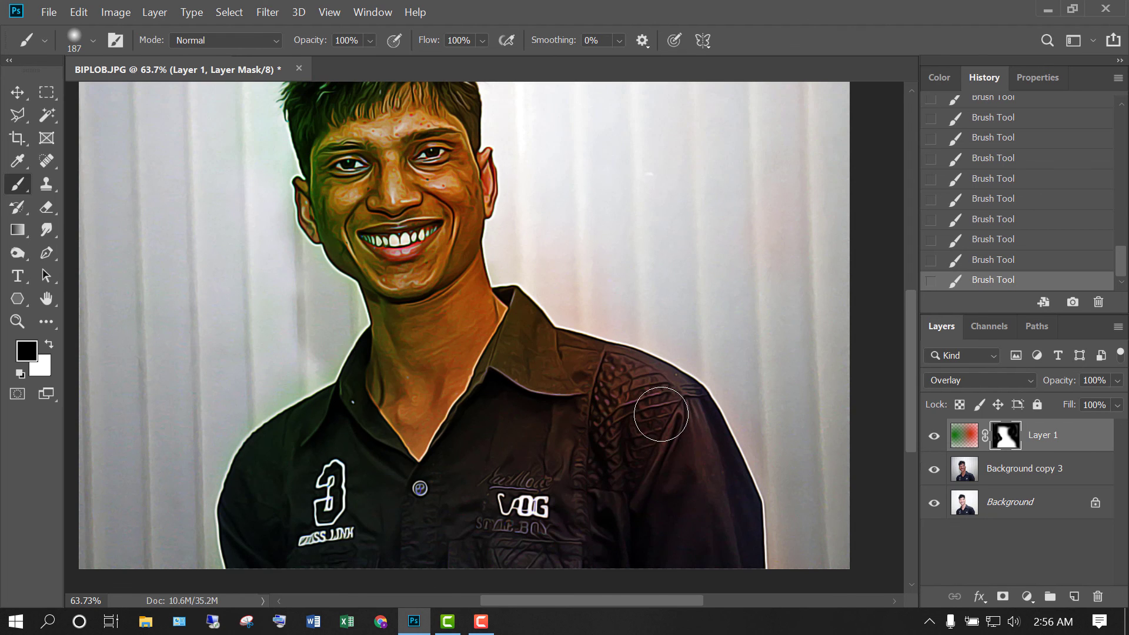
pyautogui.scroll(2, 662, 403)
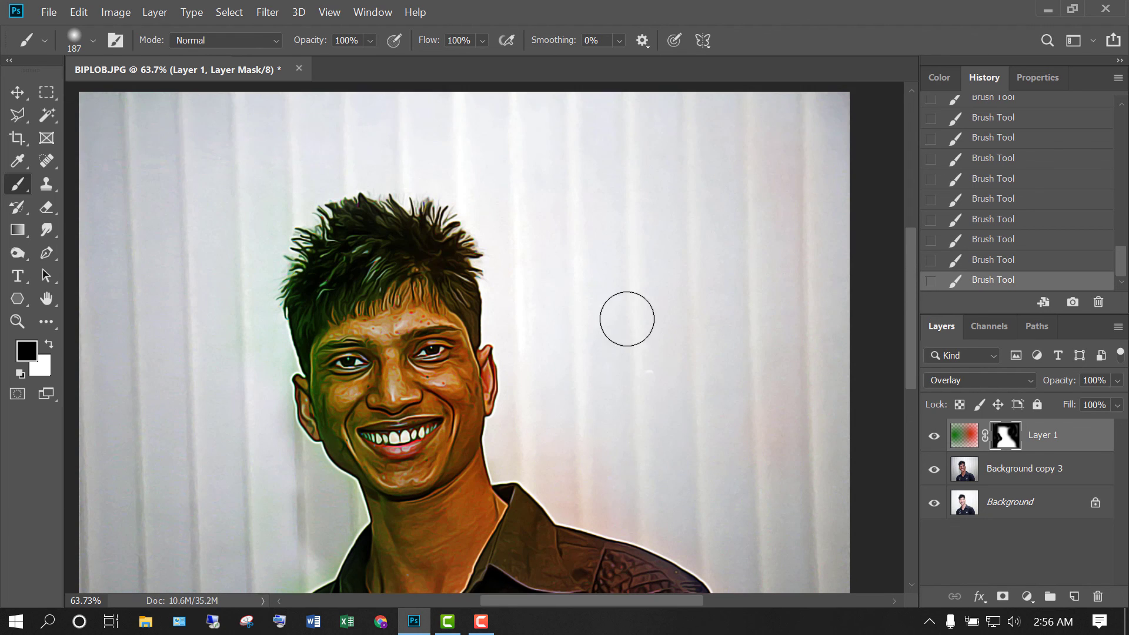
pyautogui.scroll(-2, 625, 315)
pyautogui.scroll(-1, 627, 313)
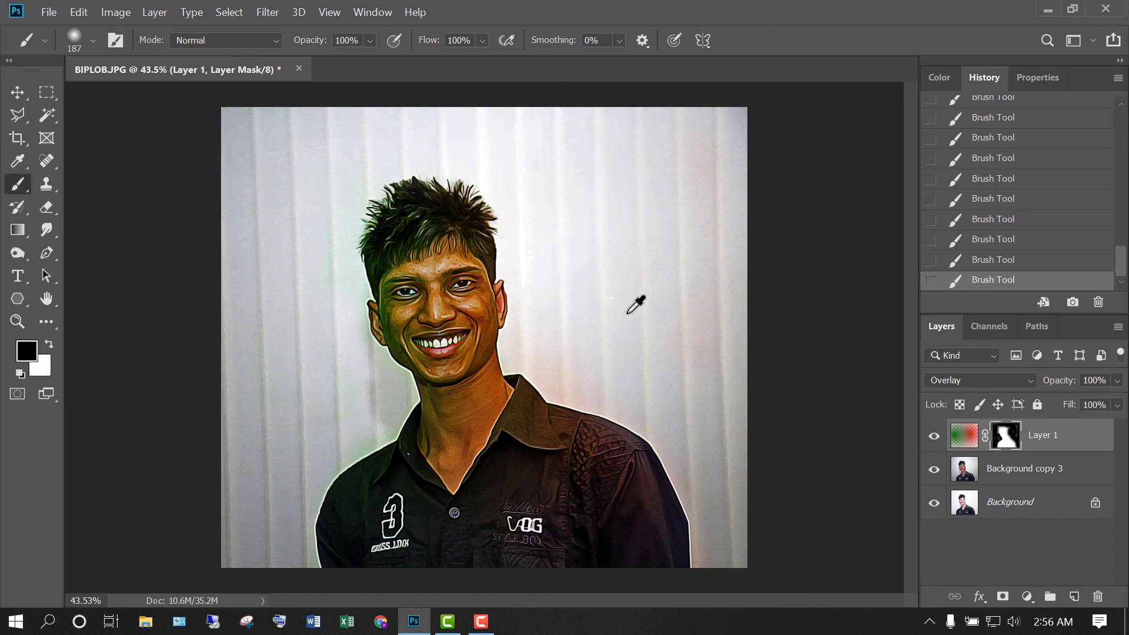
pyautogui.press(']')
pyautogui.press(']')
pyautogui.press(']')
pyautogui.press(']')
pyautogui.press(']')
pyautogui.press(']')
pyautogui.press(']')
# Step: Lower Layer 1's opacity to 55%
pyautogui.click(1117, 382)
pyautogui.moveTo(1095, 402); pyautogui.dragTo(1079, 402)
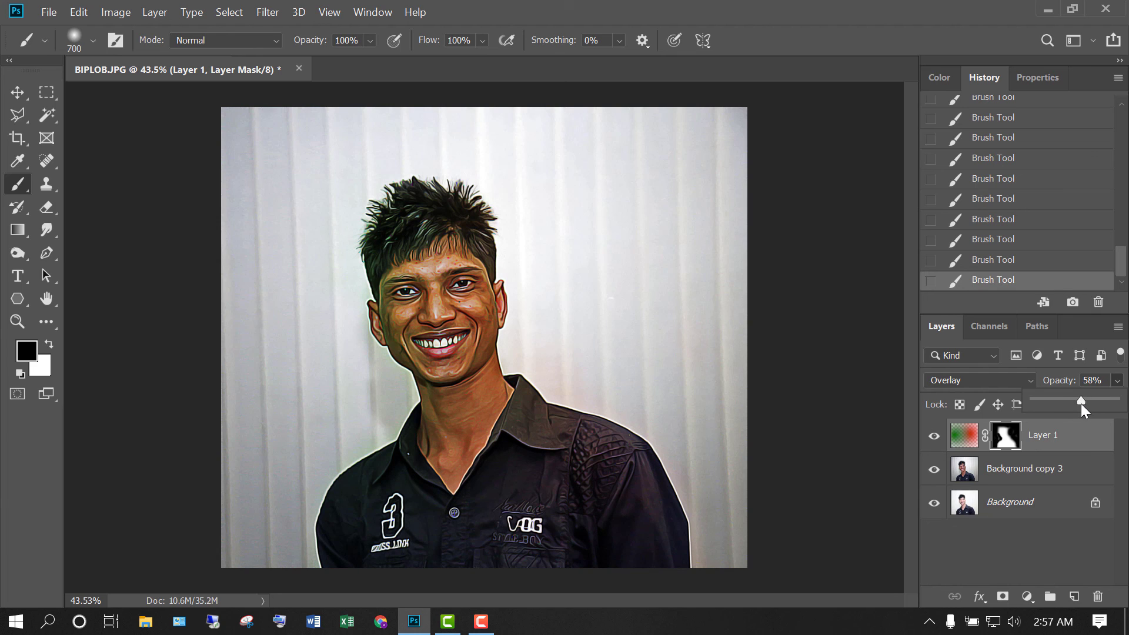
pyautogui.moveTo(1081, 404); pyautogui.dragTo(1081, 404)
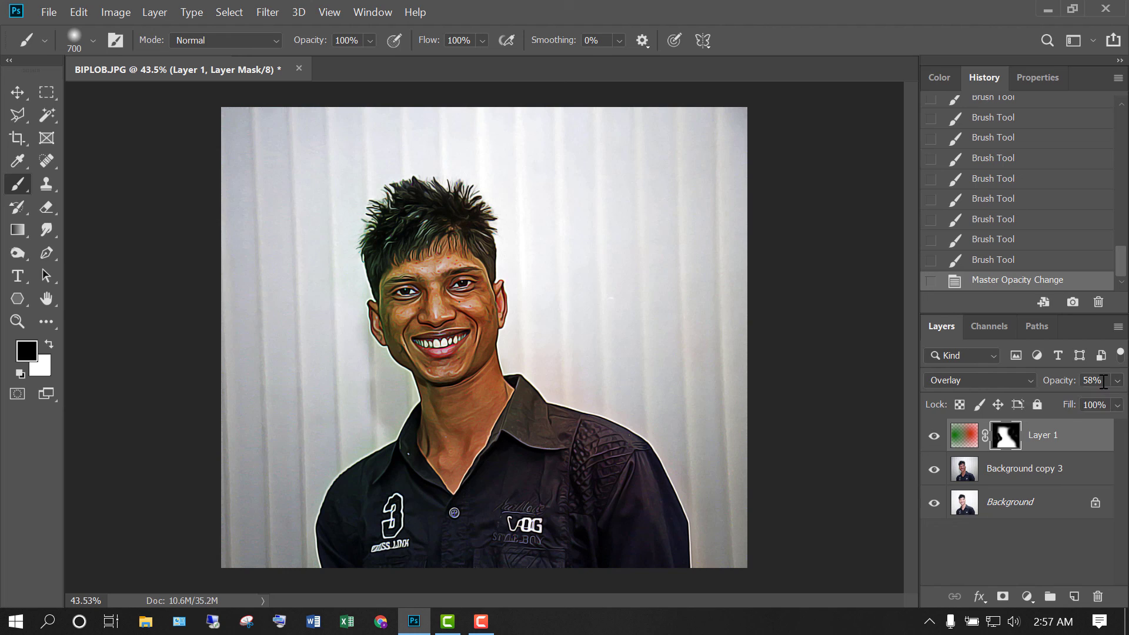
pyautogui.scroll(-2, 1104, 381)
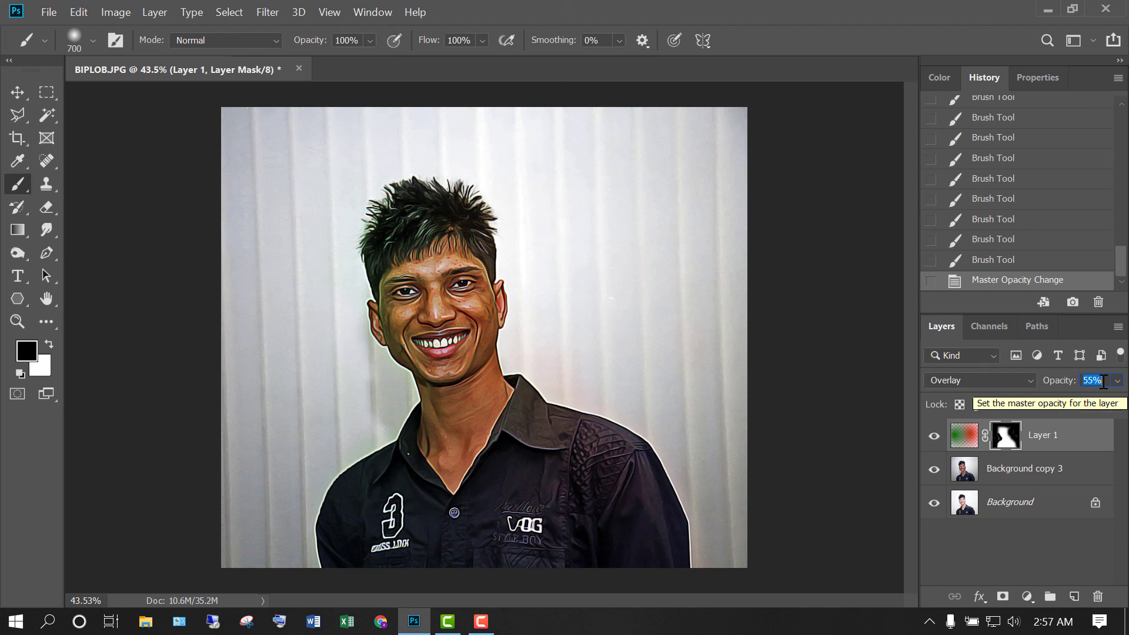
pyautogui.press('Return')
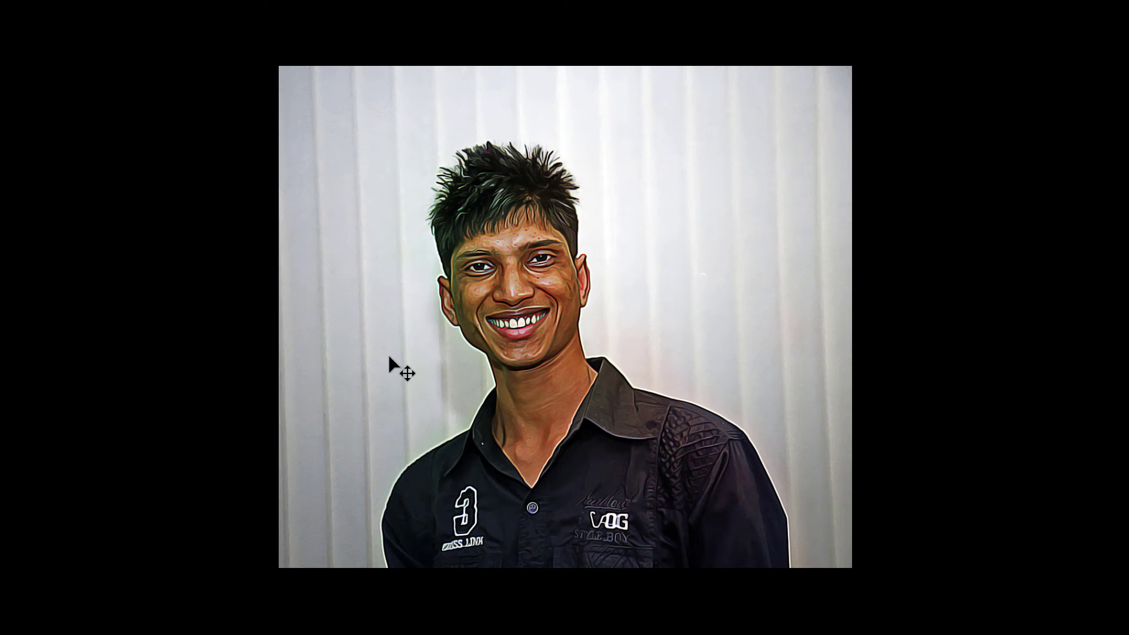